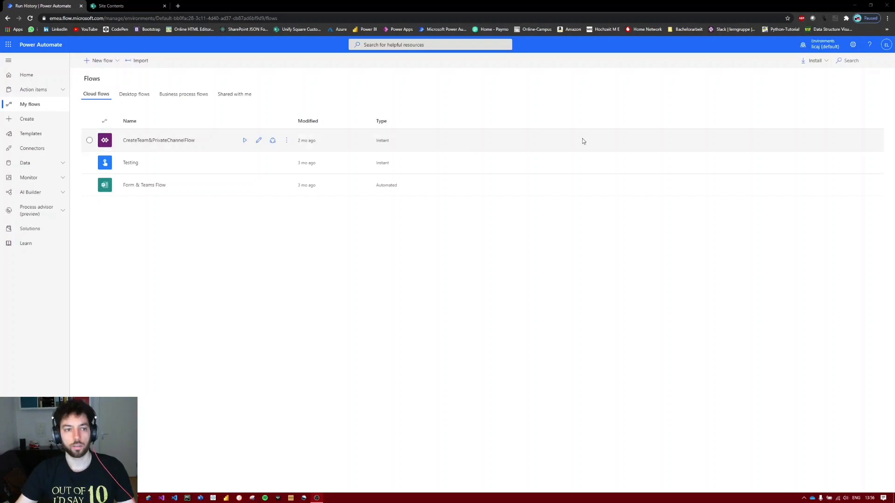
Switch to the EIL site contents in SharePoint and create a blank list named Handover Tracker
{"action": "left_click", "coordinate": [111, 5]}
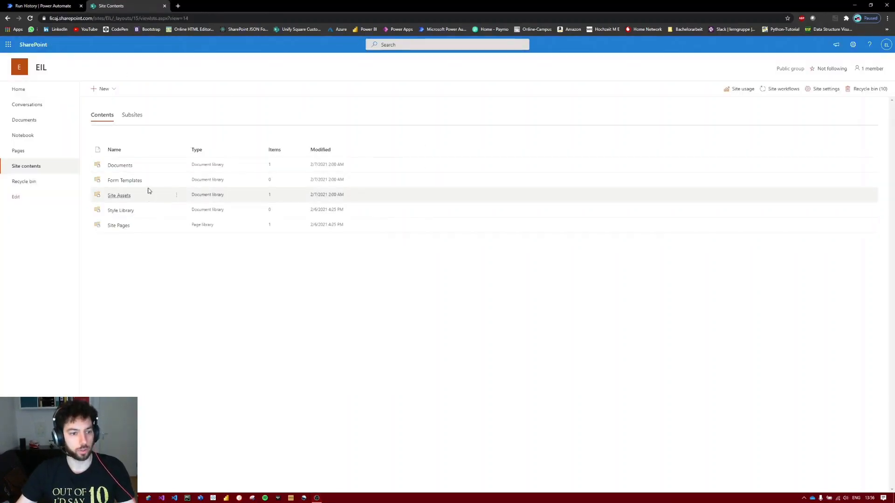
{"action": "left_click", "coordinate": [105, 89]}
{"action": "left_click", "coordinate": [105, 103]}
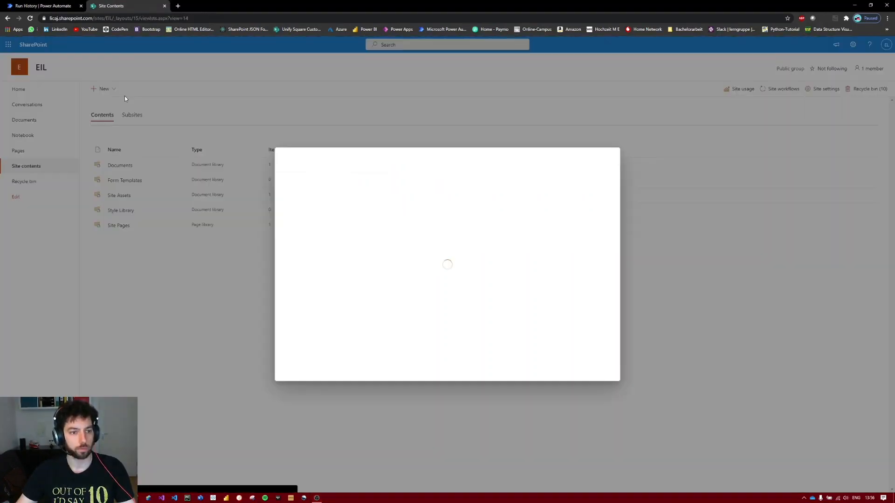
{"action": "left_click", "coordinate": [308, 200]}
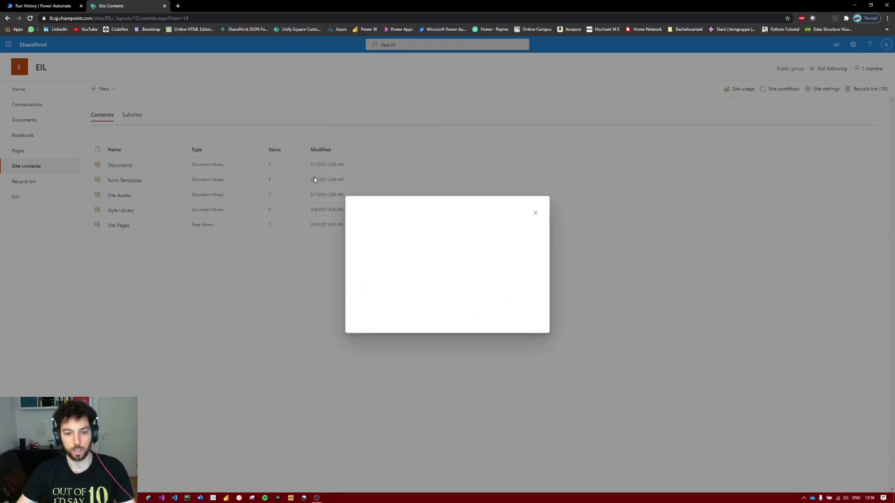
{"action": "left_click", "coordinate": [431, 225]}
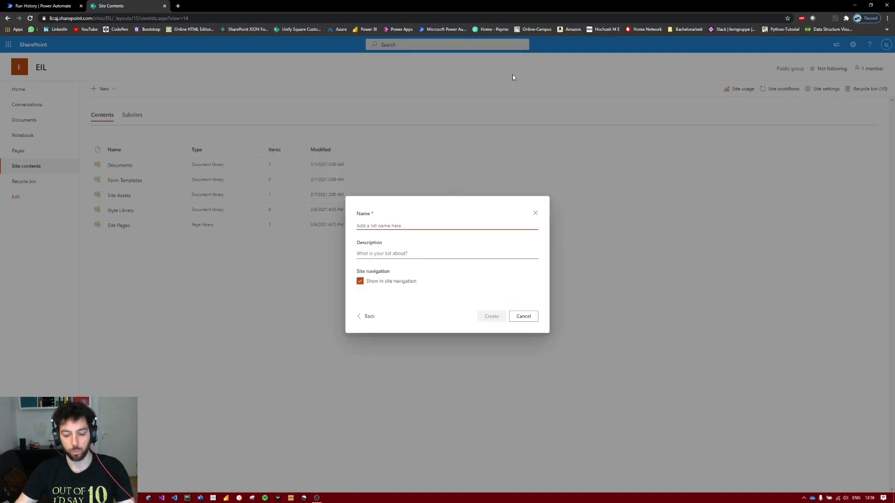
{"action": "type", "text": "Hand"}
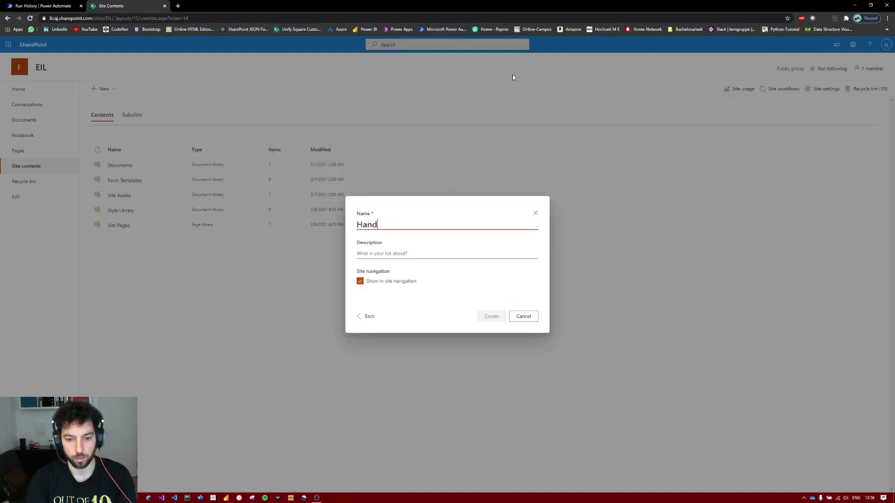
{"action": "type", "text": "over Tracker"}
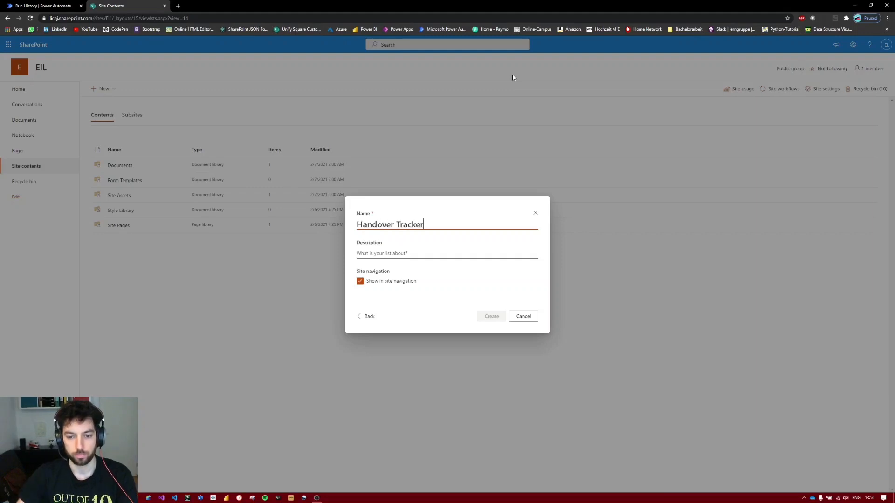
{"action": "left_click", "coordinate": [497, 321]}
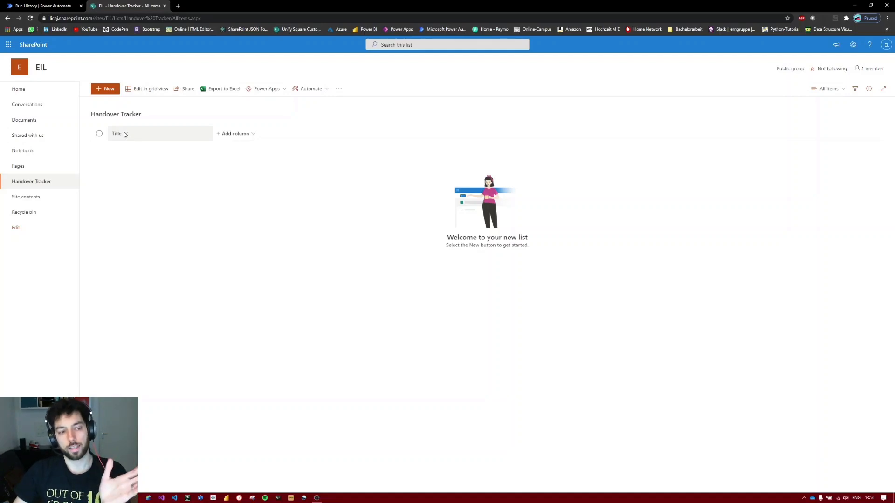
Rename the Title column of the Handover Tracker list to Project Name
{"action": "left_click", "coordinate": [124, 135]}
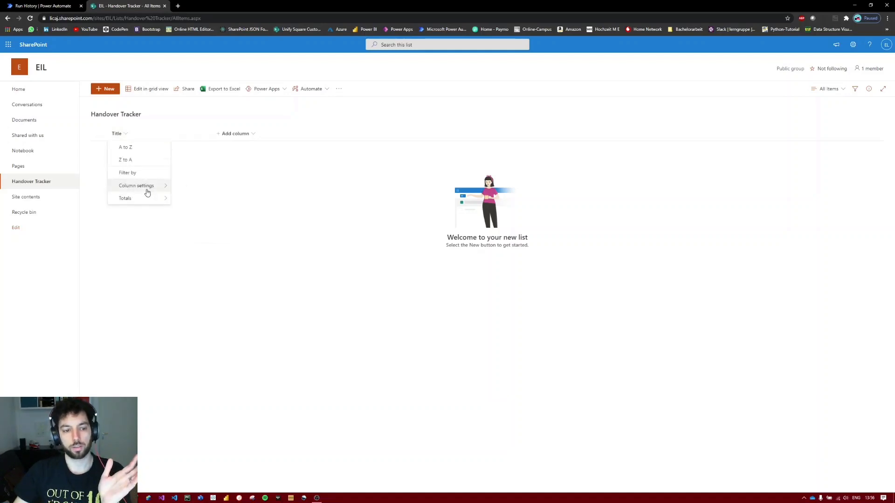
{"action": "mouse_move", "coordinate": [146, 189]}
{"action": "left_click", "coordinate": [194, 191]}
{"action": "type", "text": "P"}
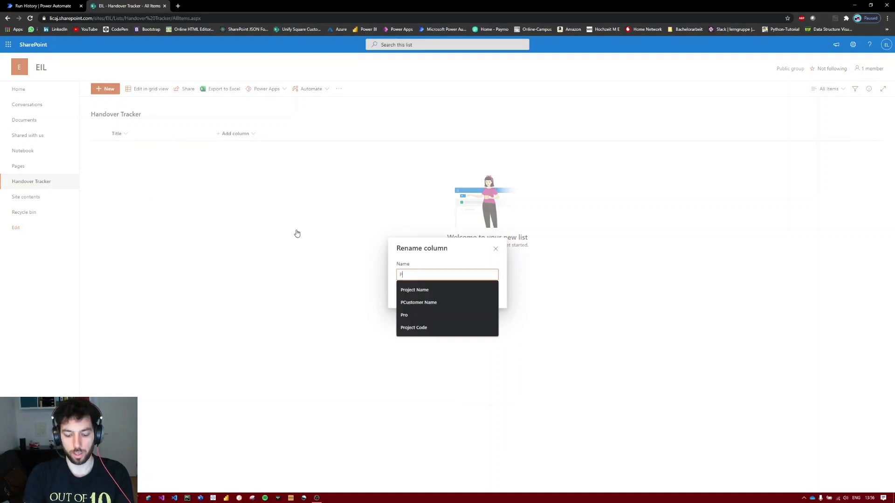
{"action": "type", "text": "rojec"}
{"action": "key", "text": "Down"}
{"action": "key", "text": "Return"}
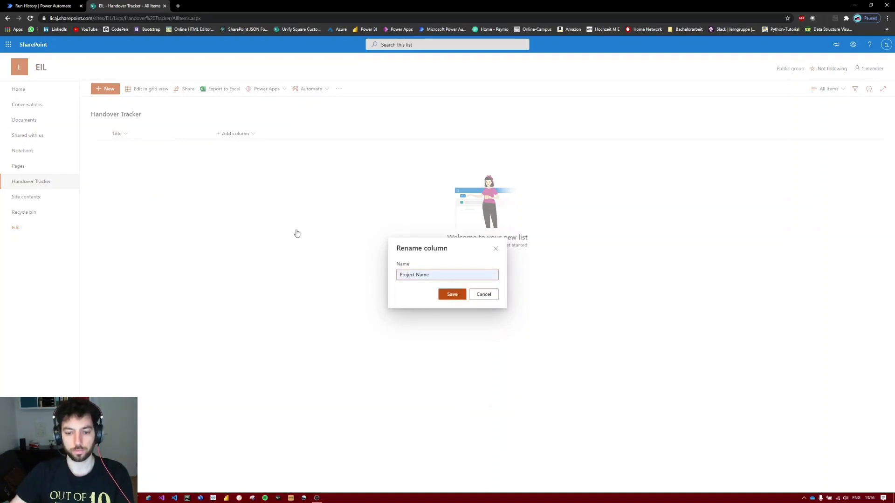
{"action": "left_click", "coordinate": [452, 294]}
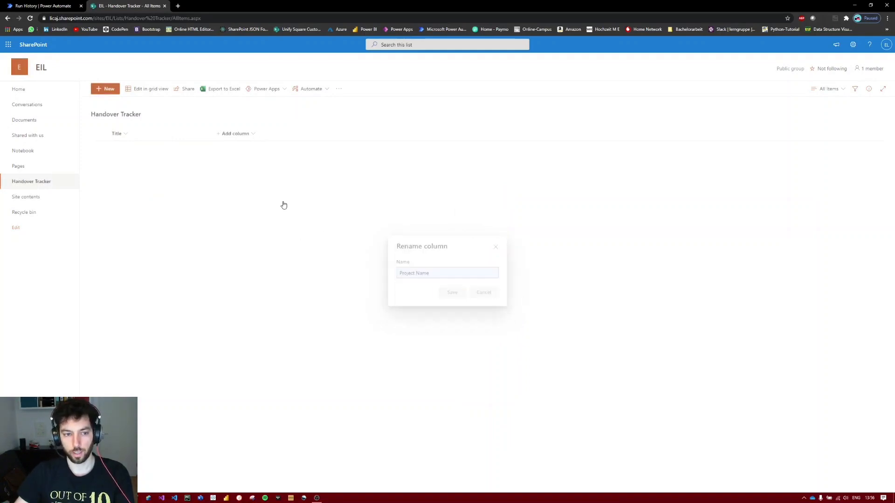
Add a single line of text column named Customer Name to the Handover Tracker list
{"action": "left_click", "coordinate": [229, 136]}
{"action": "left_click", "coordinate": [246, 148]}
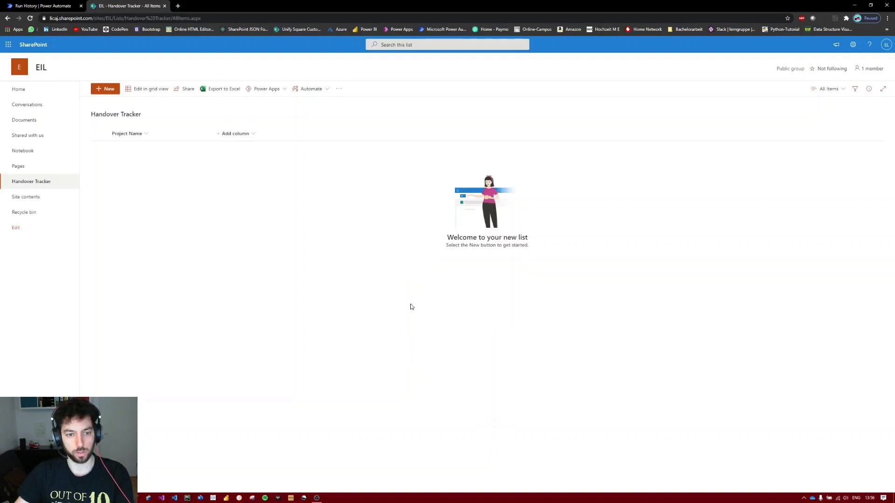
{"action": "type", "text": "Customer Name"}
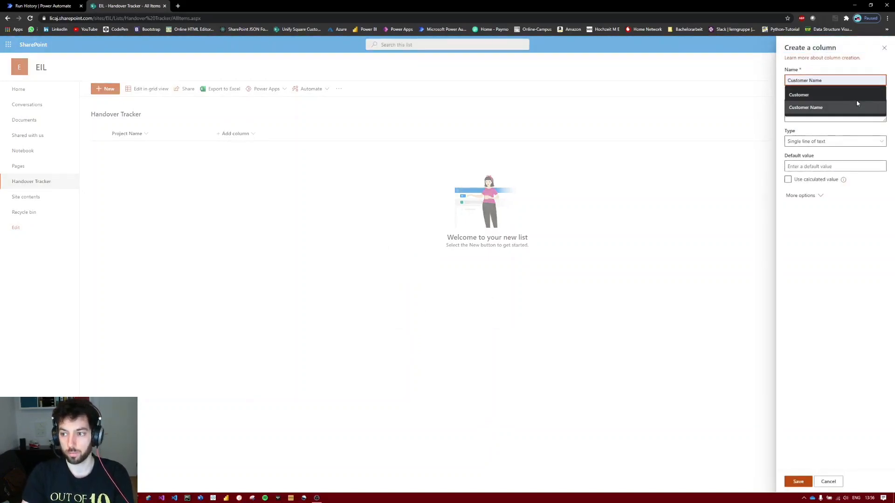
{"action": "left_click", "coordinate": [856, 103]}
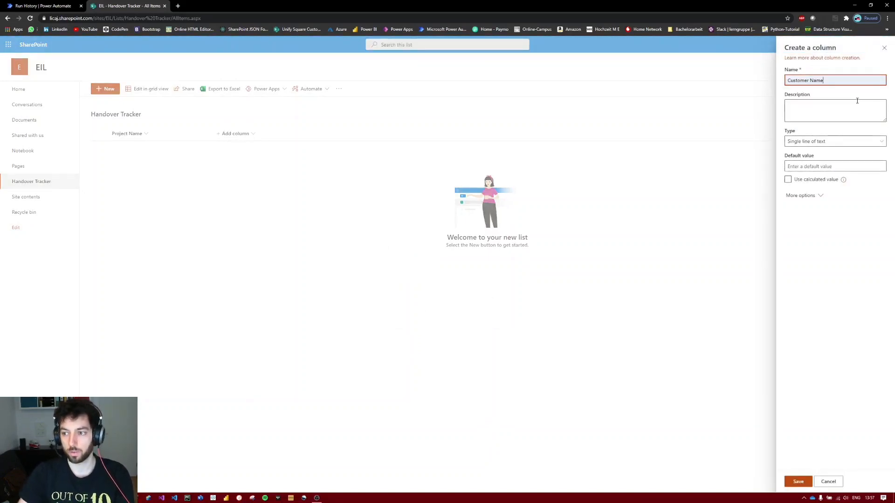
{"action": "left_click", "coordinate": [797, 481]}
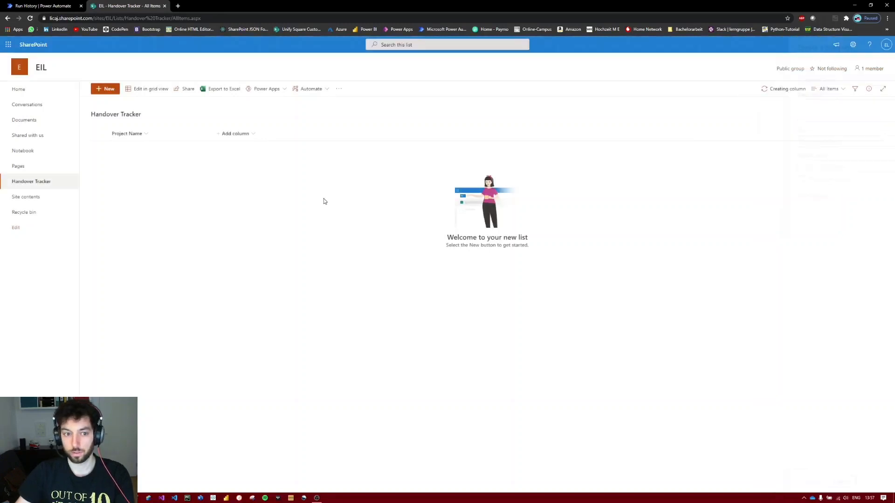
Add a single line of text column named Customer Code to the Handover Tracker list
{"action": "left_click", "coordinate": [288, 133]}
{"action": "left_click", "coordinate": [305, 148]}
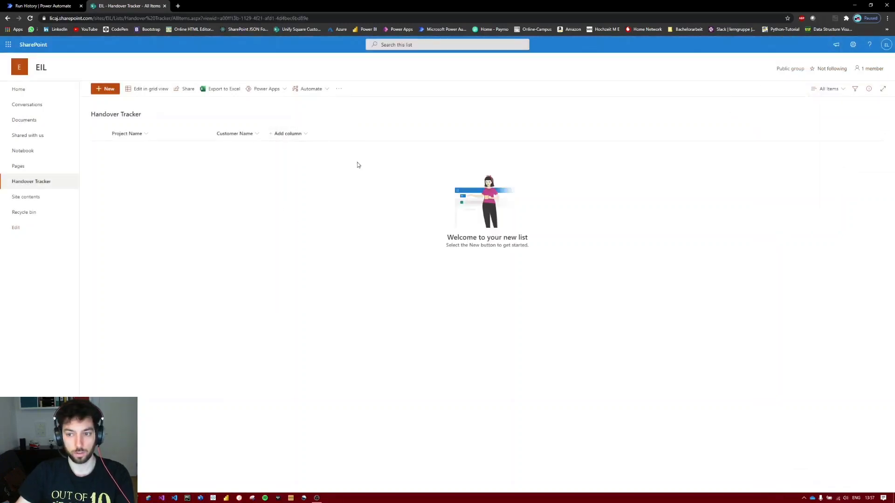
{"action": "type", "text": "Custom"}
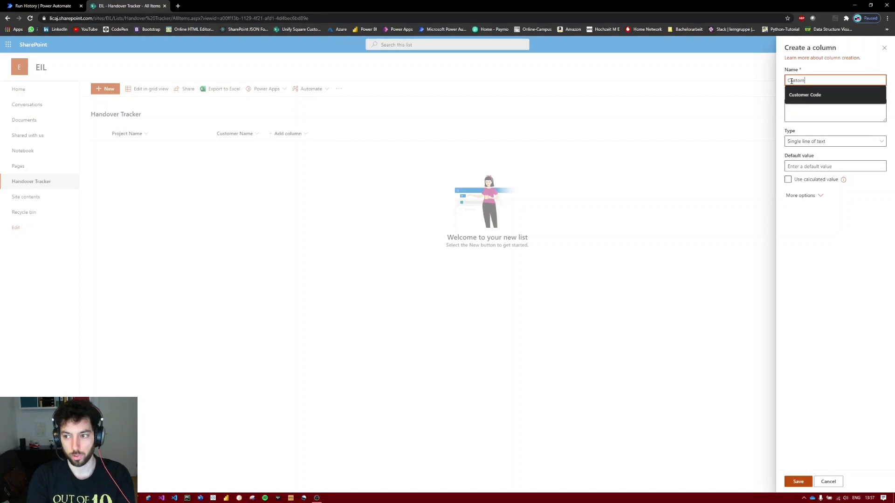
{"action": "type", "text": "er C"}
{"action": "key", "text": "Down"}
{"action": "key", "text": "Return"}
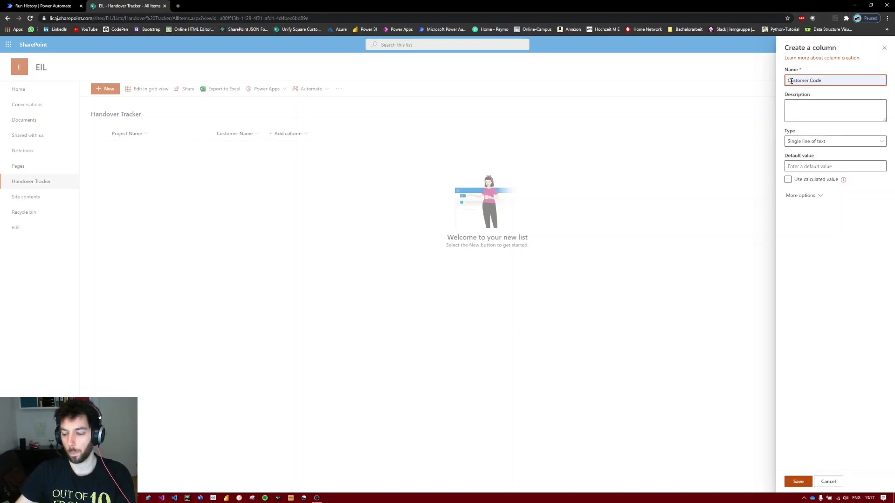
{"action": "left_click", "coordinate": [798, 482]}
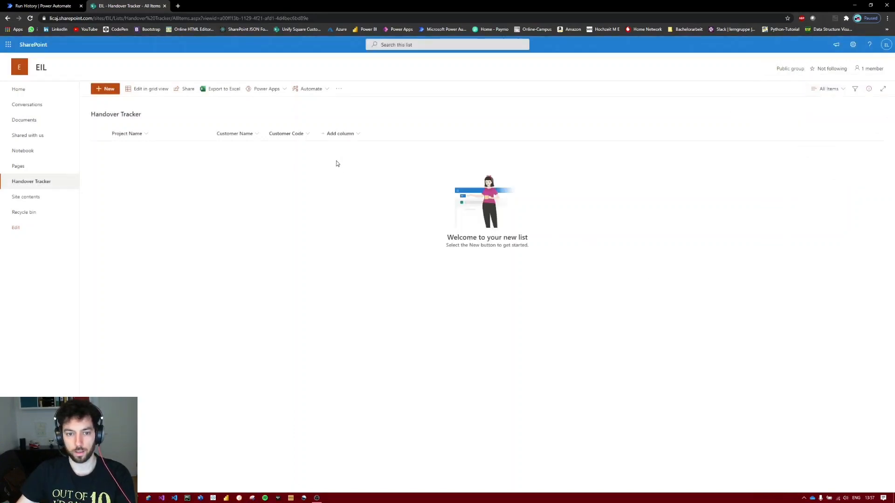
Add a Person column named PM to the Handover Tracker list
{"action": "left_click", "coordinate": [336, 137]}
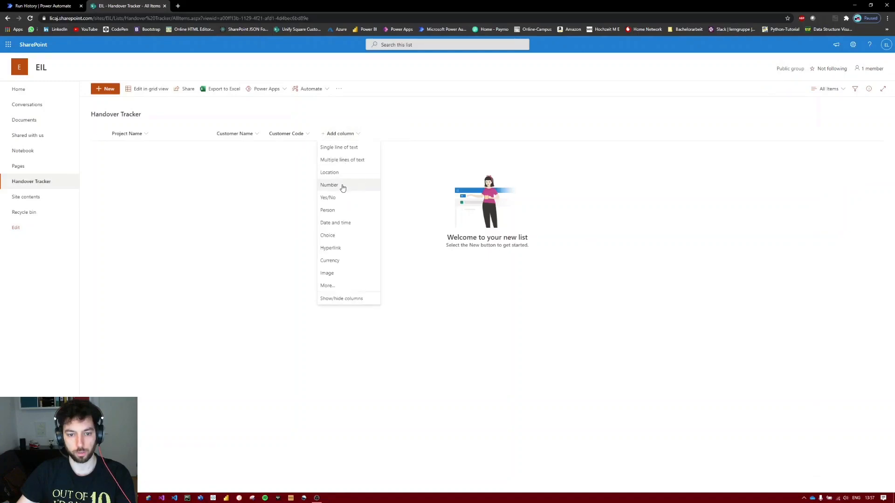
{"action": "left_click", "coordinate": [343, 209]}
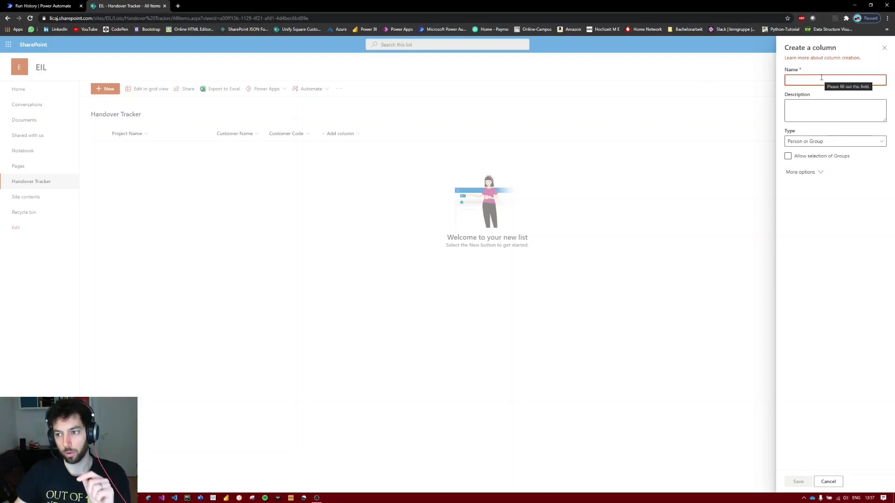
{"action": "type", "text": "PM"}
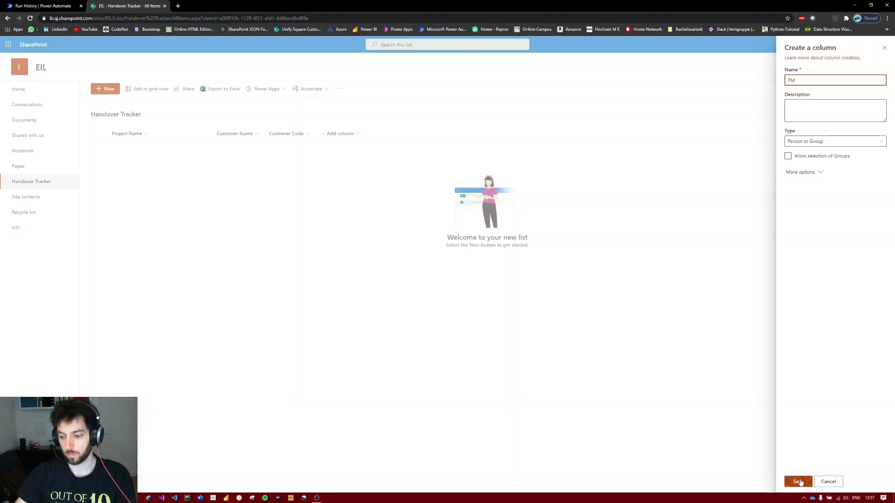
{"action": "left_click", "coordinate": [799, 481]}
Start a new Choice column named Status and remove its third default choice
{"action": "left_click", "coordinate": [404, 137]}
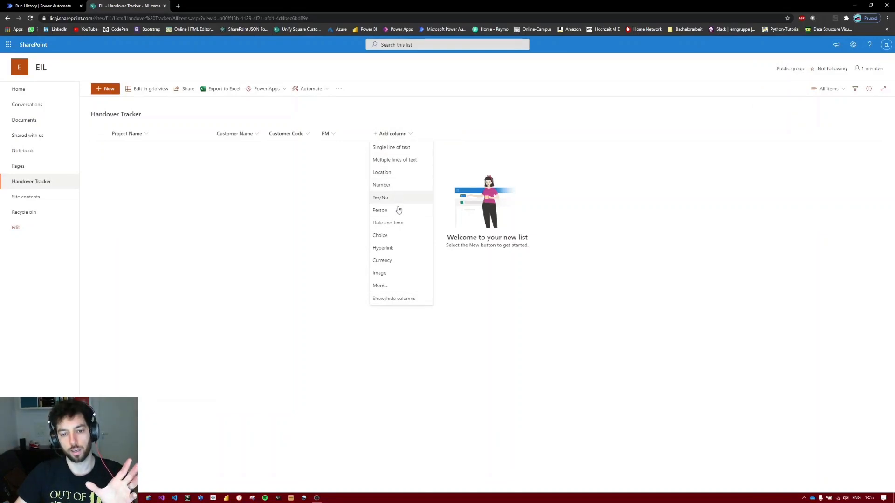
{"action": "left_click", "coordinate": [391, 239]}
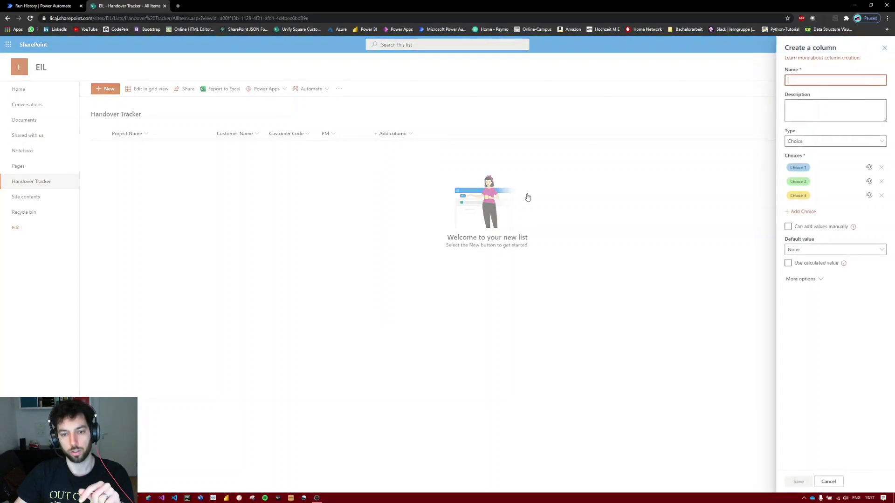
{"action": "left_click", "coordinate": [880, 195]}
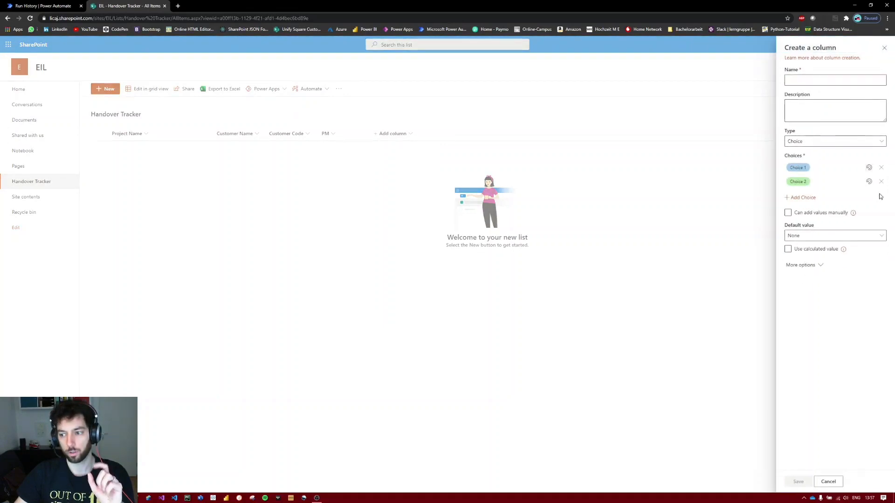
{"action": "left_click", "coordinate": [799, 78]}
{"action": "type", "text": "Status"}
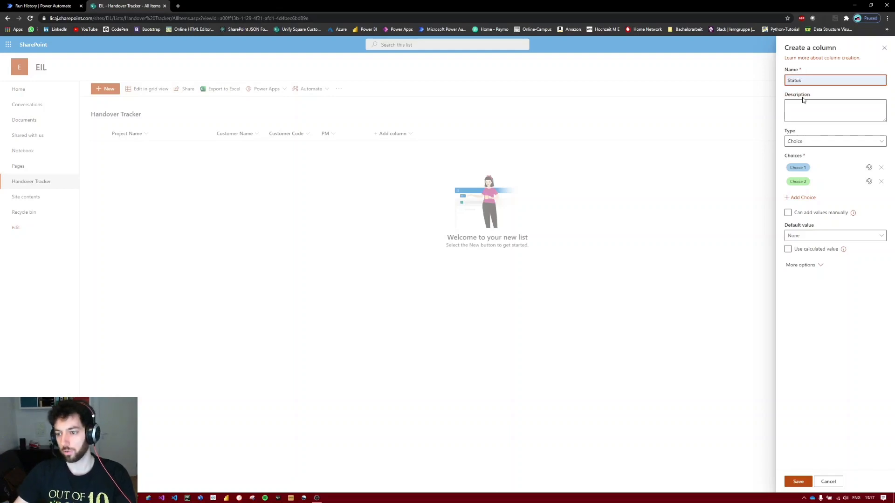
Rename the Status column's two remaining choices to Pending and Approved
{"action": "left_click", "coordinate": [797, 168]}
{"action": "type", "text": "Pending"}
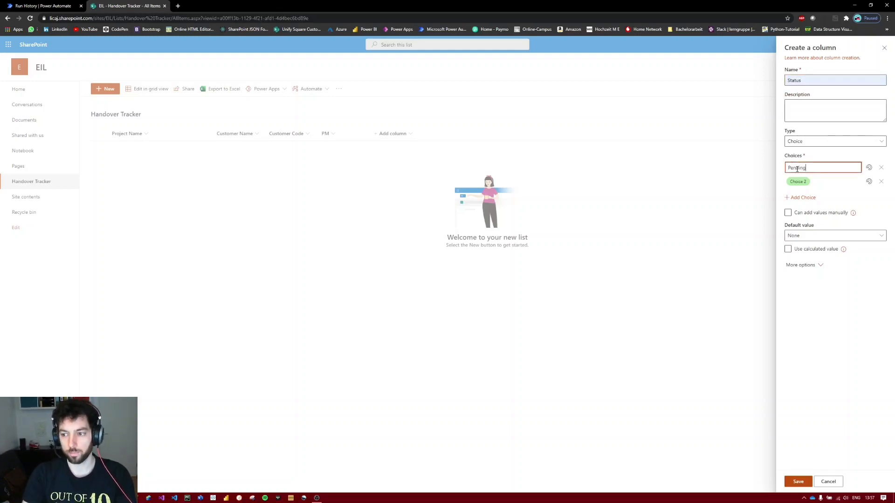
{"action": "key", "text": "Tab"}
{"action": "key", "text": "Tab"}
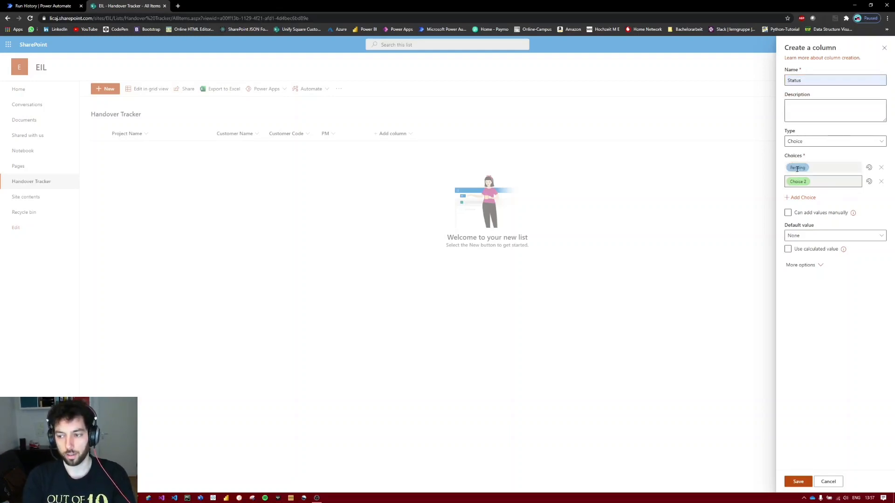
{"action": "key", "text": "Tab"}
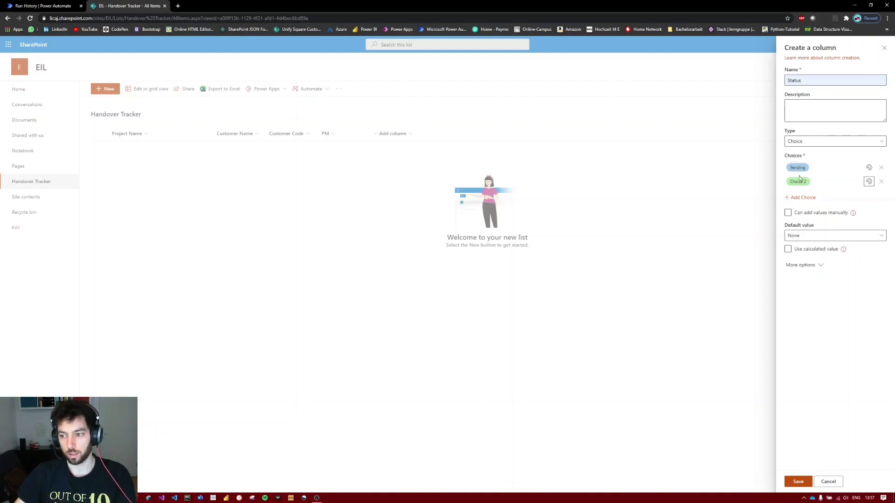
{"action": "left_click", "coordinate": [800, 181]}
{"action": "type", "text": "Approved"}
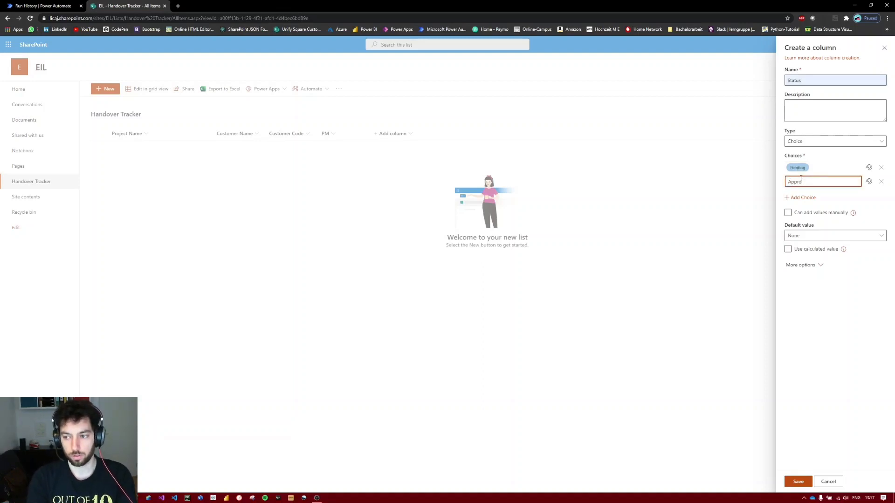
Set the Status column's default value to Pending and save the column
{"action": "left_click", "coordinate": [798, 234]}
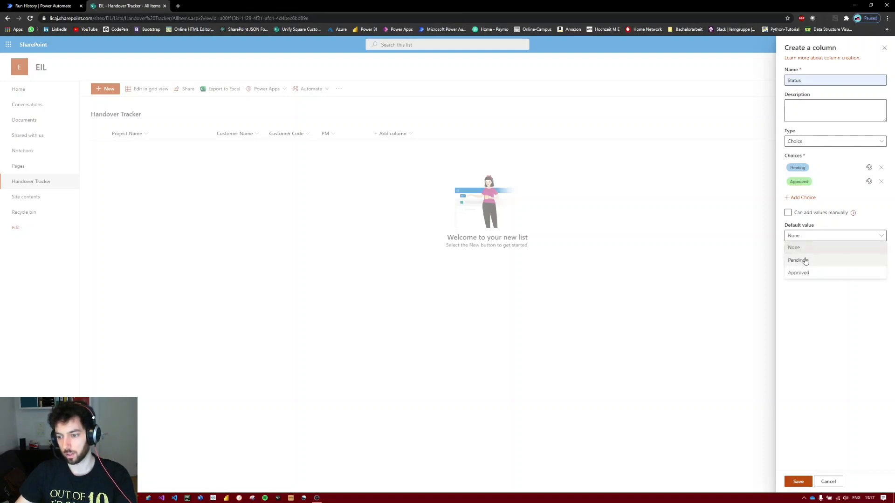
{"action": "left_click", "coordinate": [805, 261]}
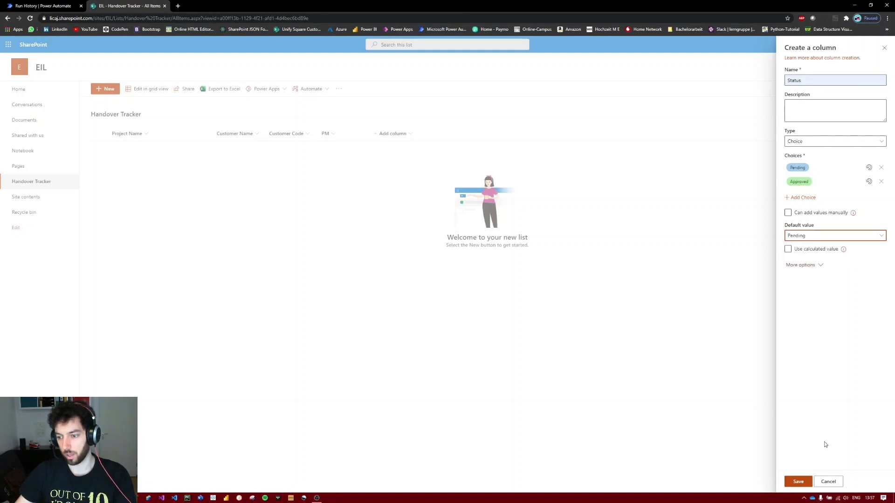
{"action": "left_click", "coordinate": [798, 482]}
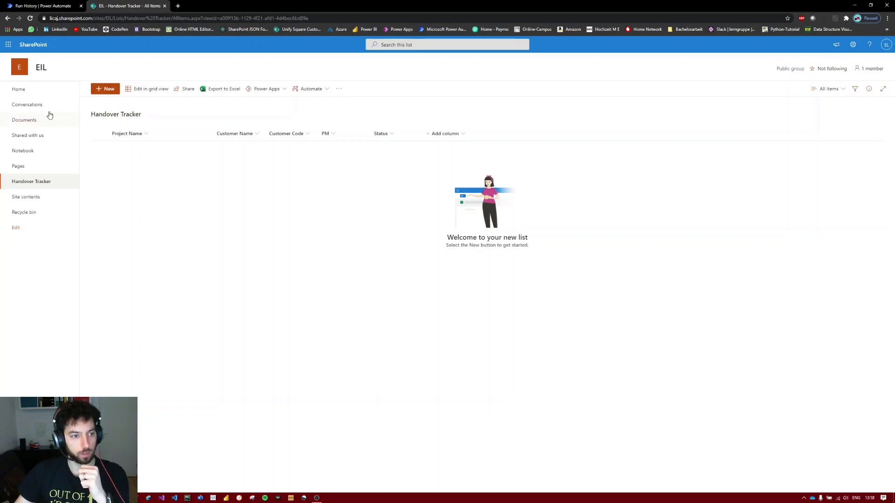
Create a blank list named PMO on the EIL site, shown in the site navigation
{"action": "left_click", "coordinate": [24, 199]}
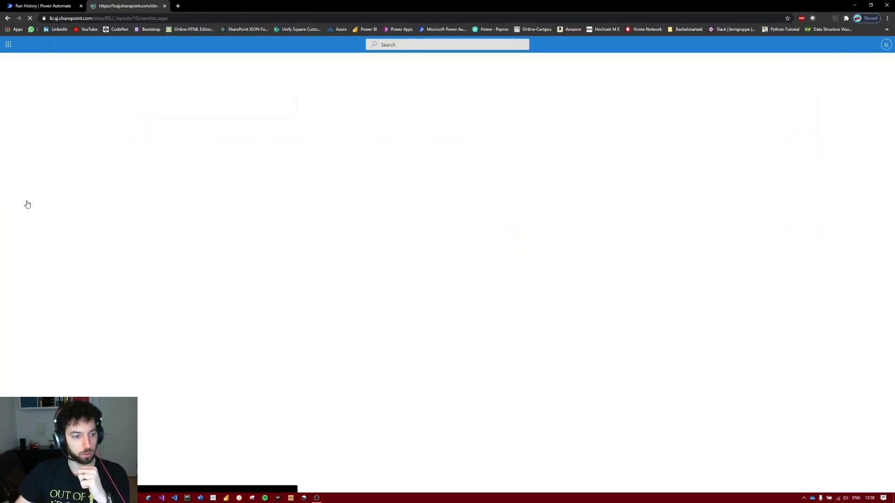
{"action": "left_click", "coordinate": [104, 89]}
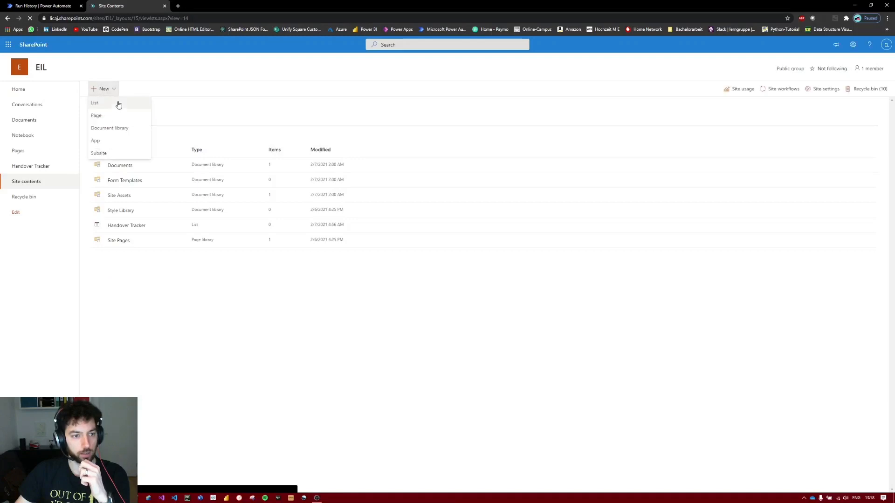
{"action": "left_click", "coordinate": [96, 102]}
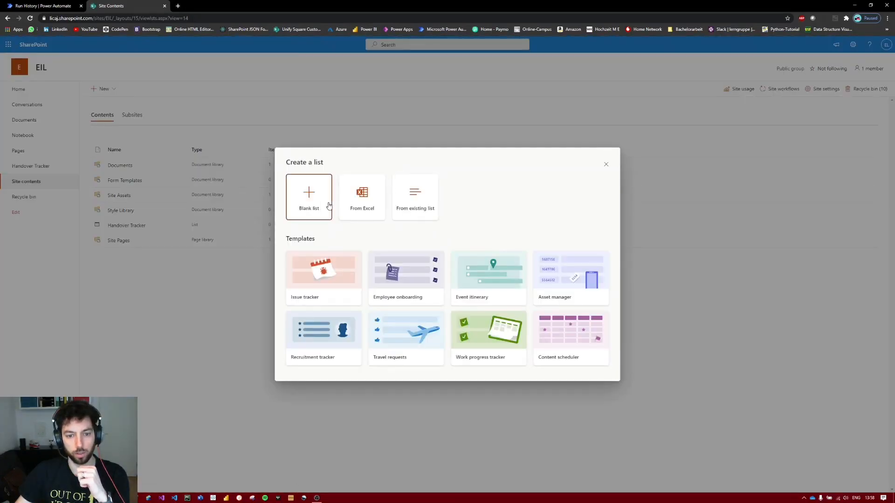
{"action": "left_click", "coordinate": [329, 205]}
{"action": "left_click", "coordinate": [371, 225]}
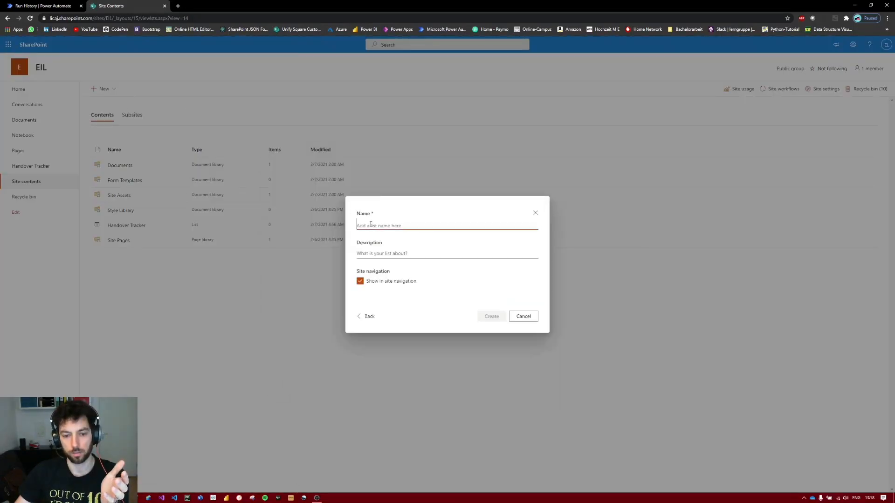
{"action": "type", "text": "PMD"}
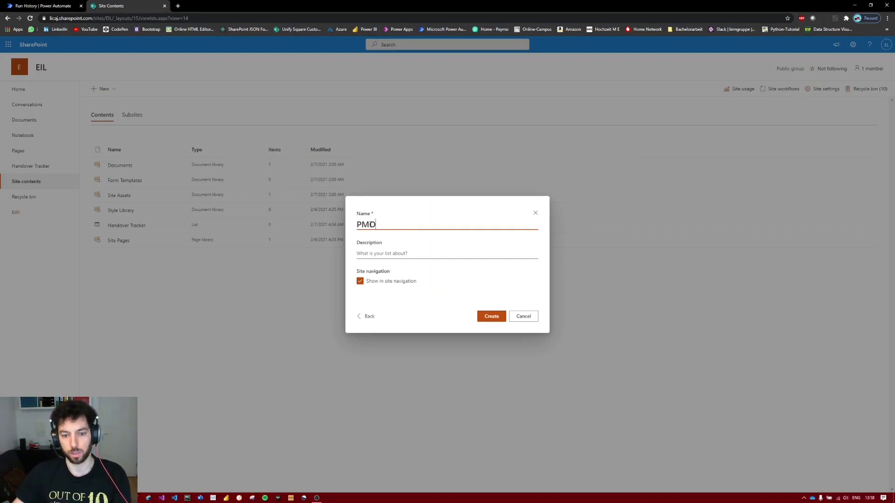
{"action": "left_click", "coordinate": [488, 319]}
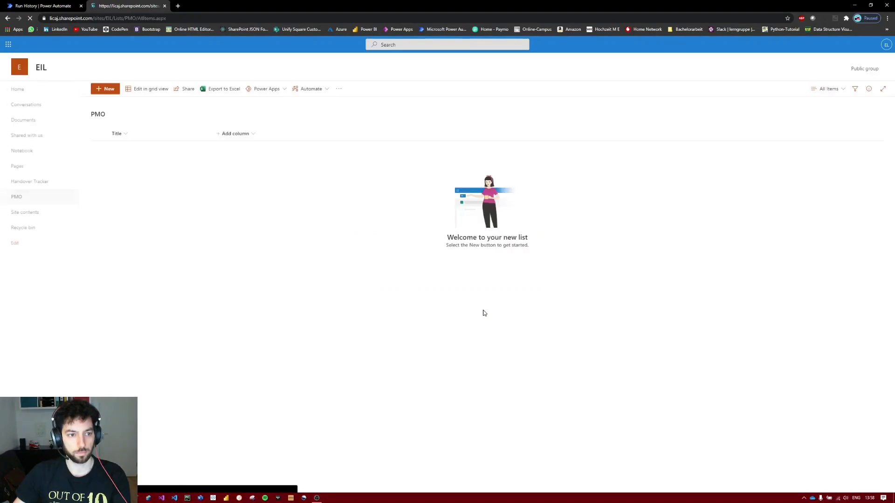
{"action": "left_click", "coordinate": [126, 134]}
{"action": "mouse_move", "coordinate": [146, 186]}
{"action": "left_click", "coordinate": [219, 197]}
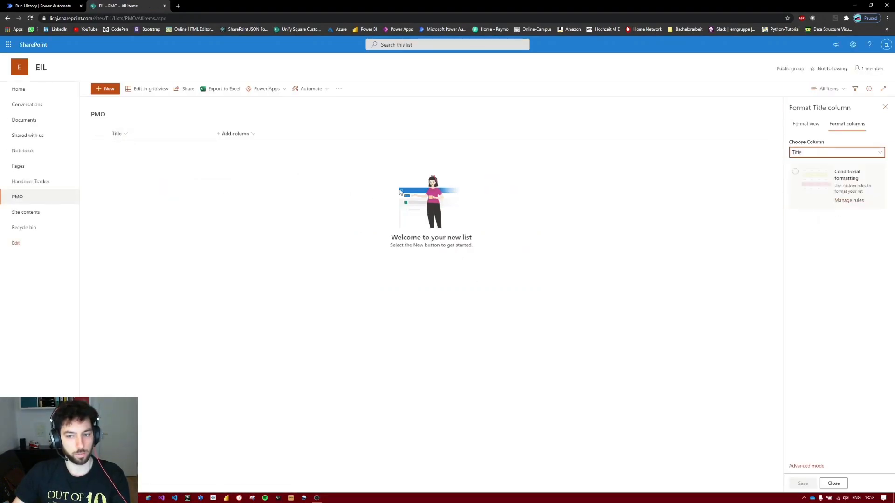
{"action": "left_click", "coordinate": [885, 106]}
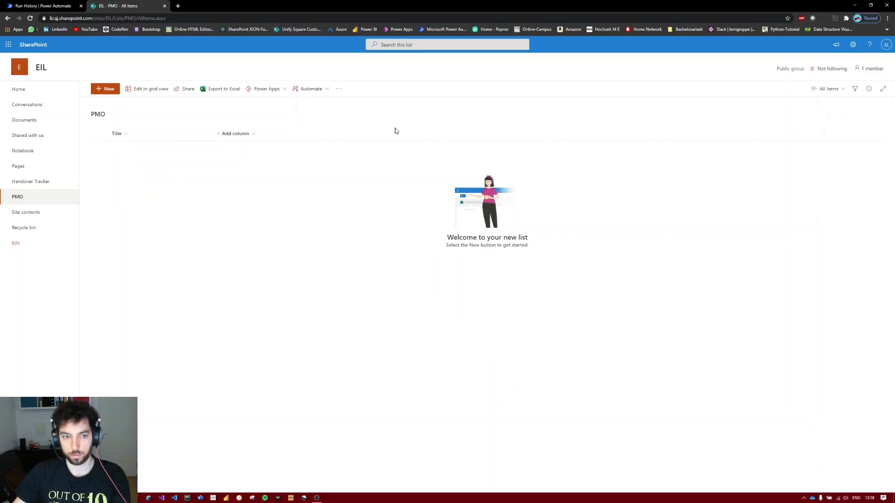
Rename the PMO list's Title column to Project Name
{"action": "left_click", "coordinate": [148, 135]}
{"action": "mouse_move", "coordinate": [137, 186]}
{"action": "left_click", "coordinate": [210, 186]}
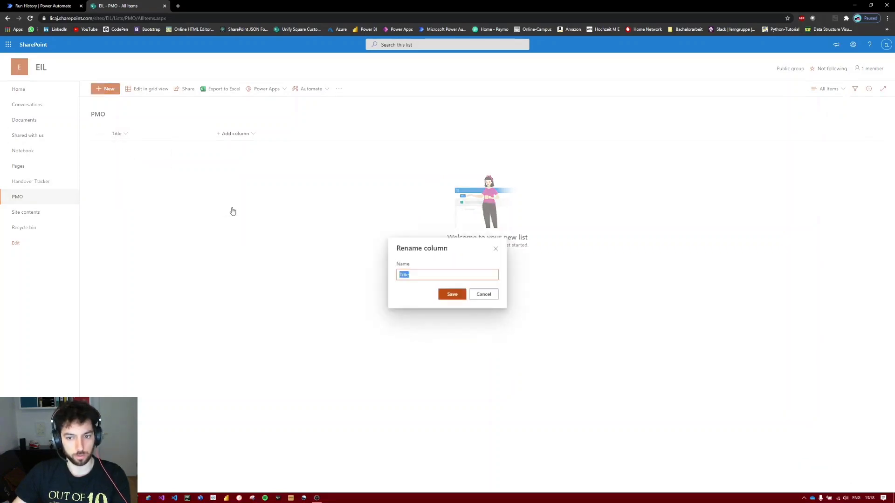
{"action": "type", "text": "Project Name"}
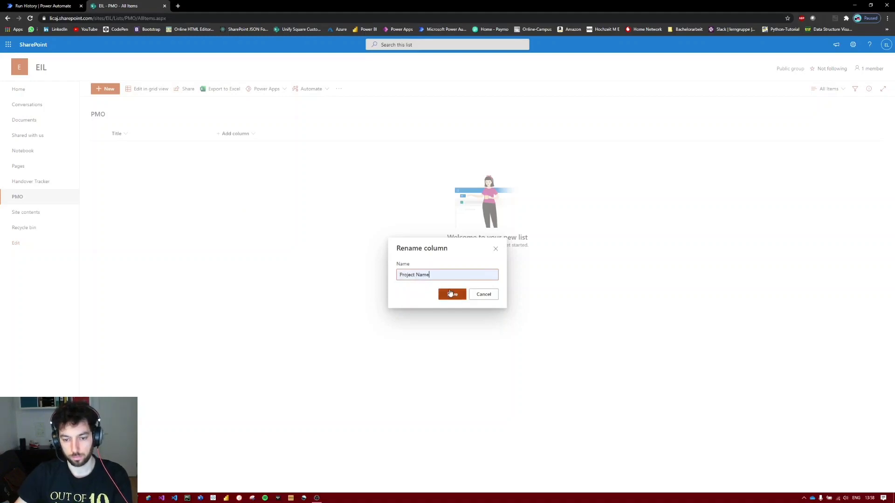
{"action": "left_click", "coordinate": [452, 294]}
Add a single line of text column named Customer Name to the PMO list
{"action": "left_click", "coordinate": [229, 133]}
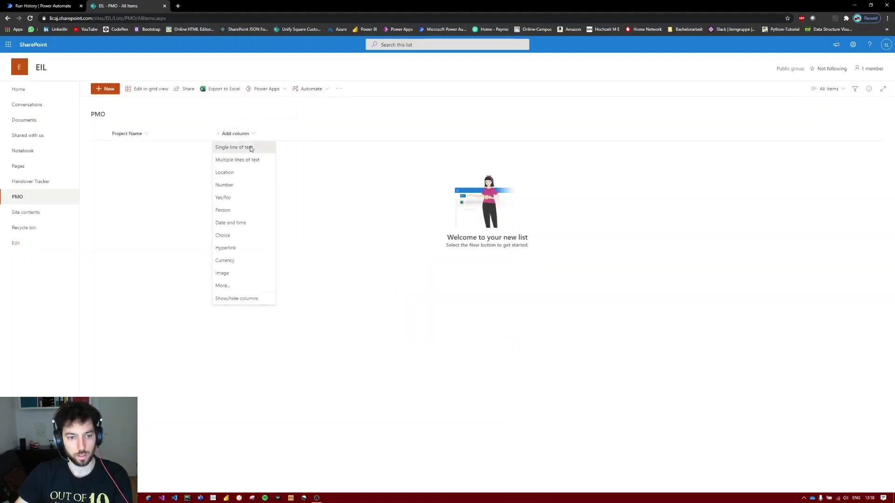
{"action": "left_click", "coordinate": [246, 146]}
{"action": "type", "text": "Customer"}
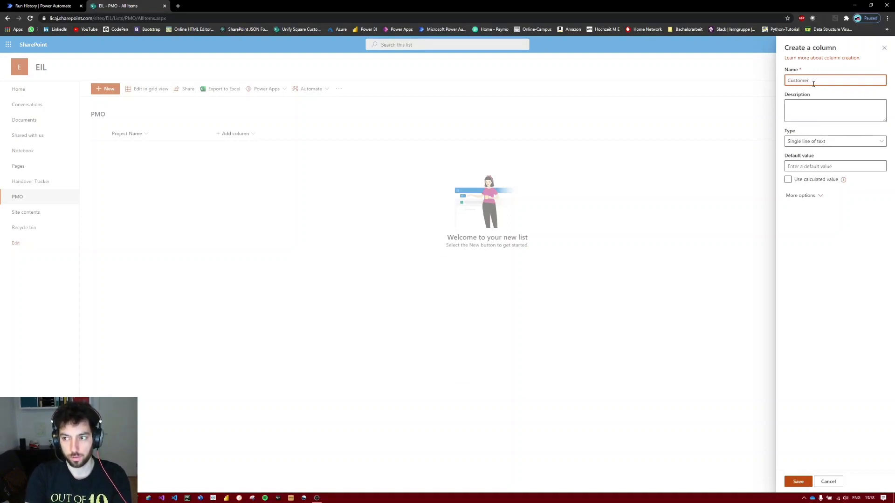
{"action": "type", "text": " Name"}
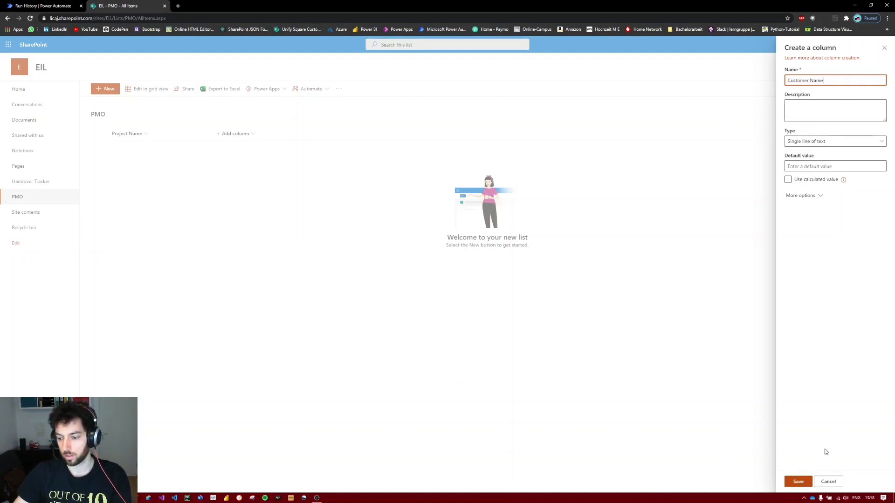
{"action": "left_click", "coordinate": [799, 482]}
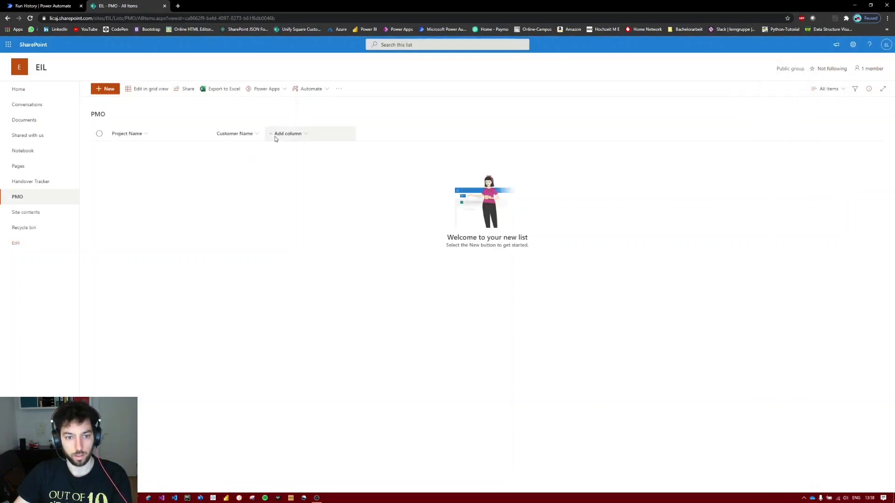
Add a single line of text column named Customer Code to the PMO list
{"action": "left_click", "coordinate": [276, 137]}
{"action": "left_click", "coordinate": [287, 147]}
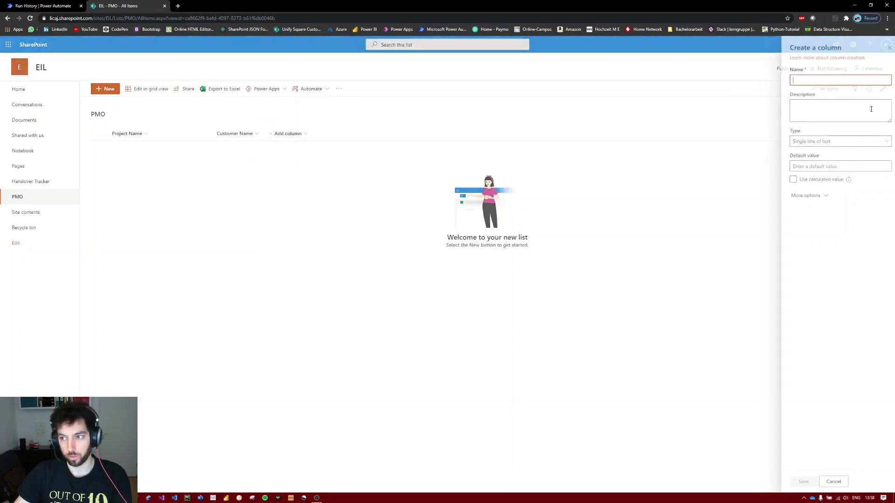
{"action": "type", "text": "Custo"}
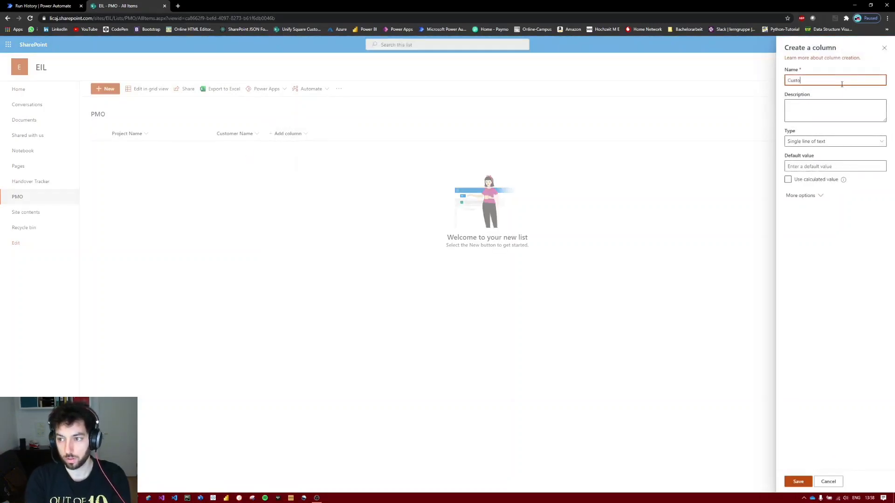
{"action": "type", "text": "mer Code"}
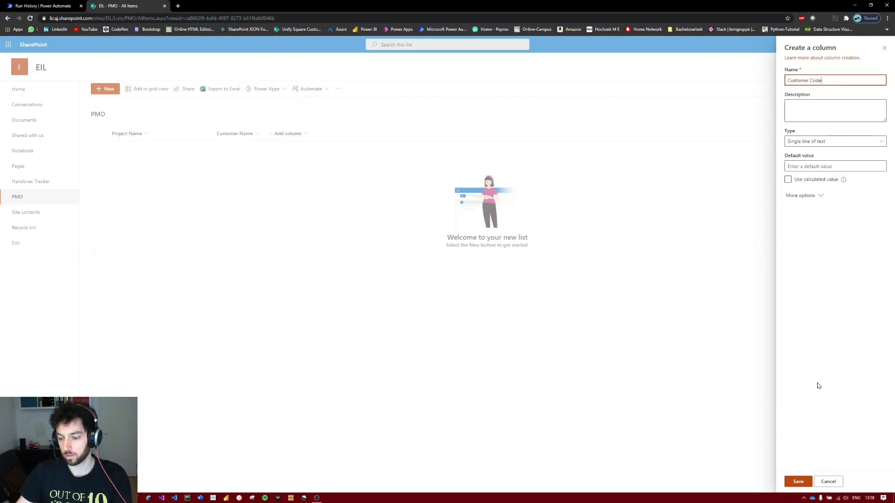
{"action": "left_click", "coordinate": [797, 481]}
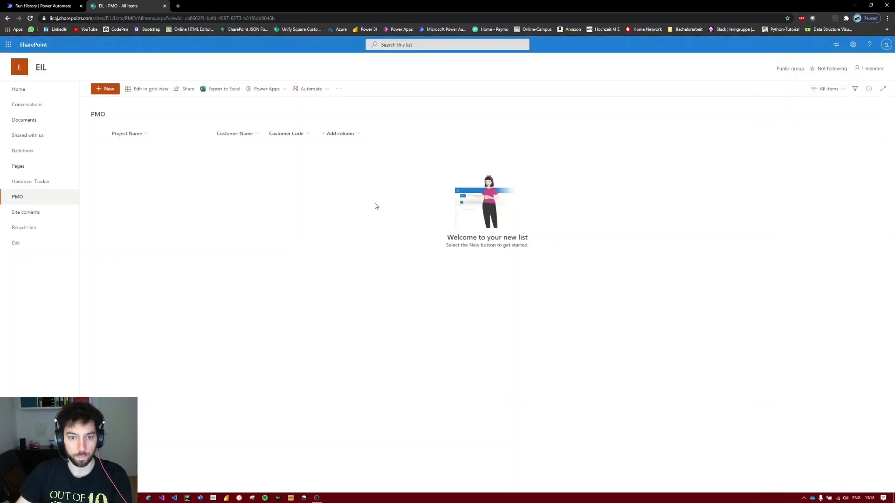
{"action": "left_click", "coordinate": [334, 134]}
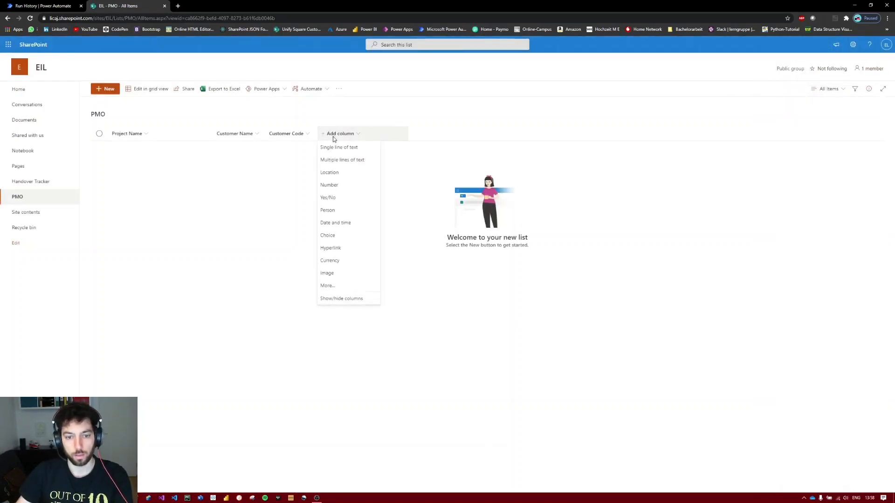
{"action": "left_click", "coordinate": [354, 198]}
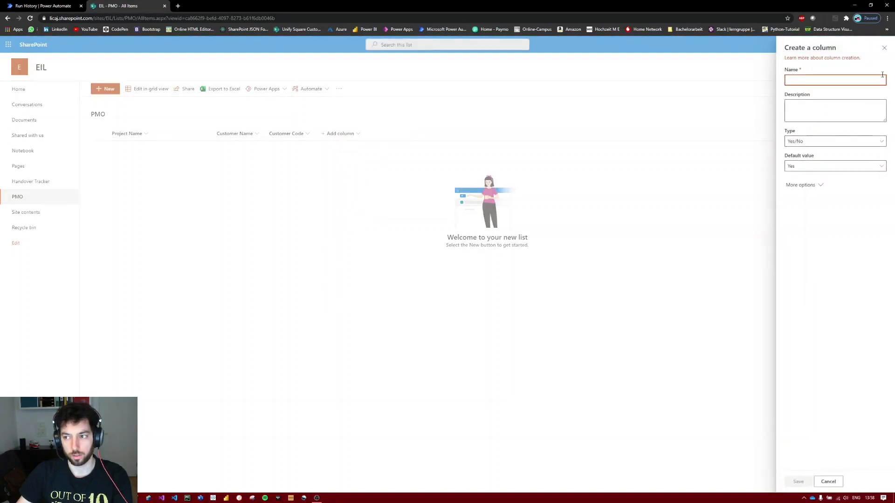
{"action": "left_click", "coordinate": [883, 48]}
Add a Person column named PM to the PMO list
{"action": "left_click", "coordinate": [340, 134]}
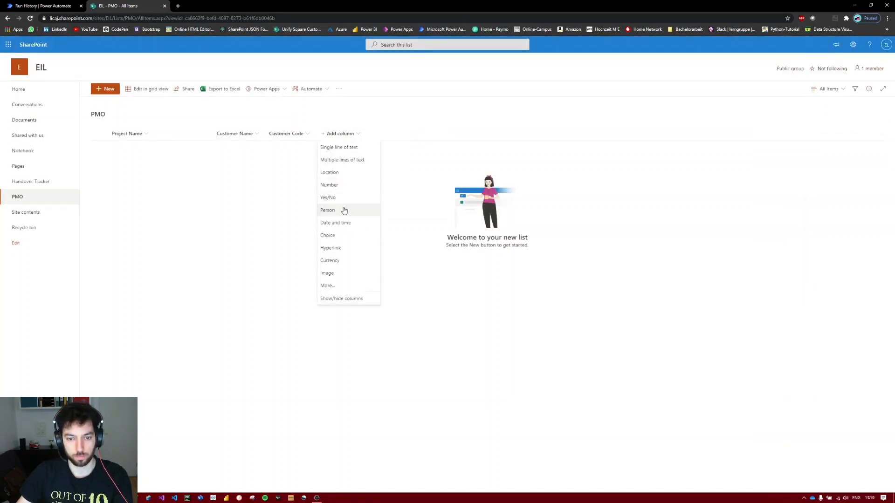
{"action": "left_click", "coordinate": [344, 210]}
{"action": "type", "text": "PM"}
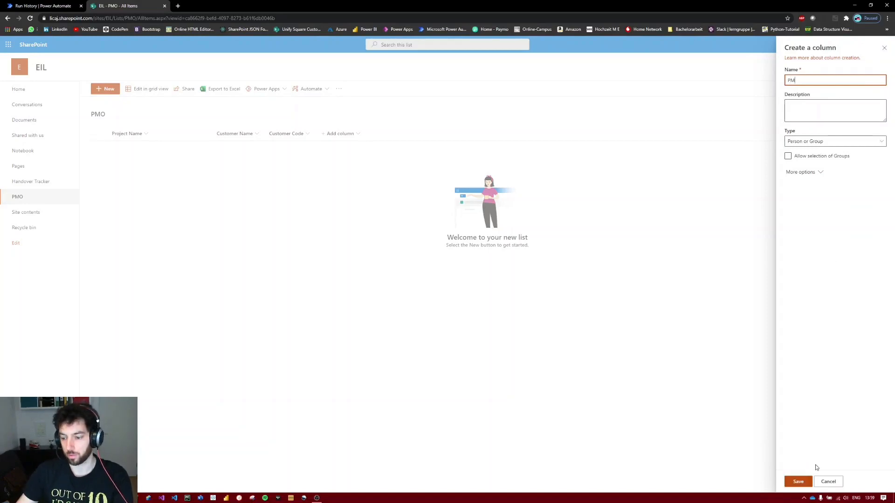
{"action": "left_click", "coordinate": [797, 481]}
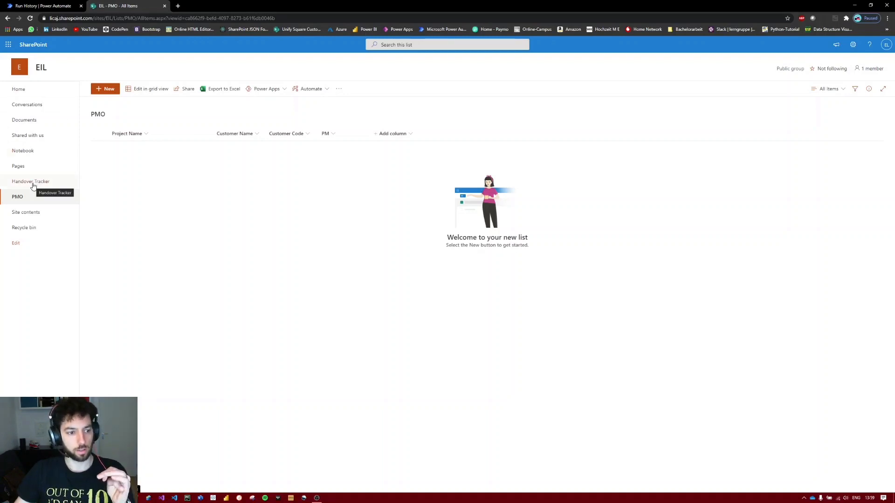
Switch to Power Automate and start a new automated cloud flow named Handover Tracker - PMO
{"action": "left_click", "coordinate": [42, 3]}
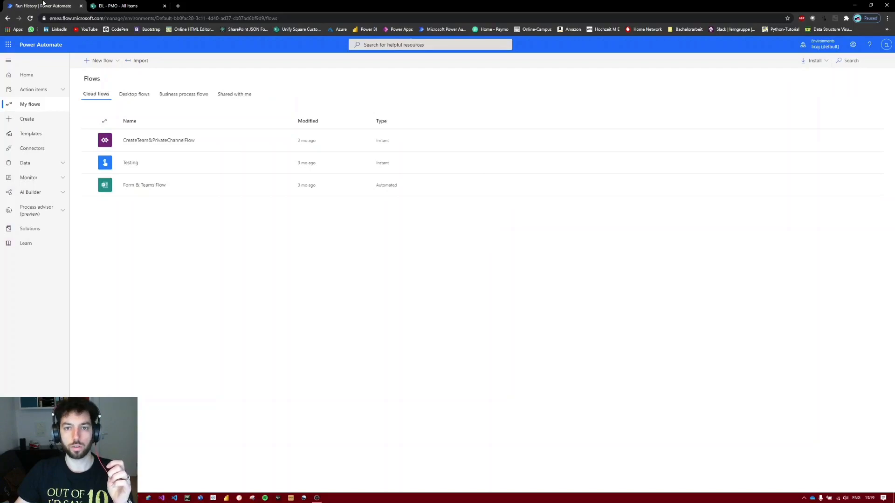
{"action": "left_click", "coordinate": [110, 62]}
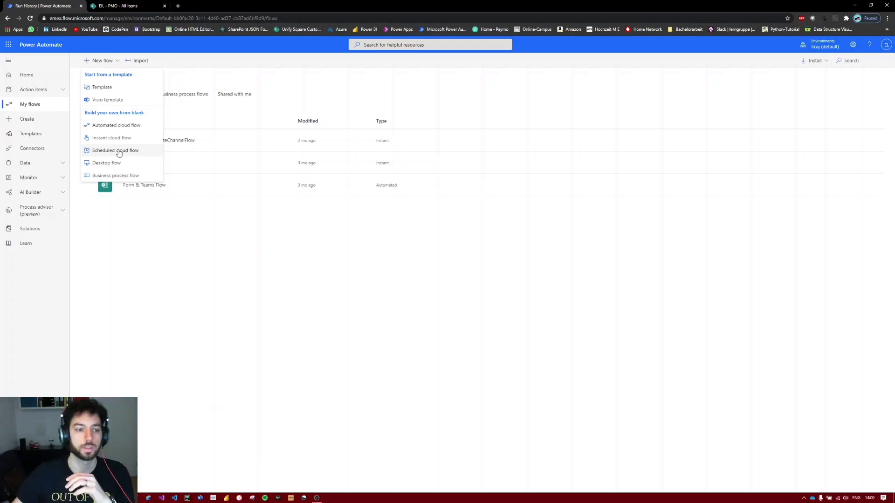
{"action": "left_click", "coordinate": [159, 215]}
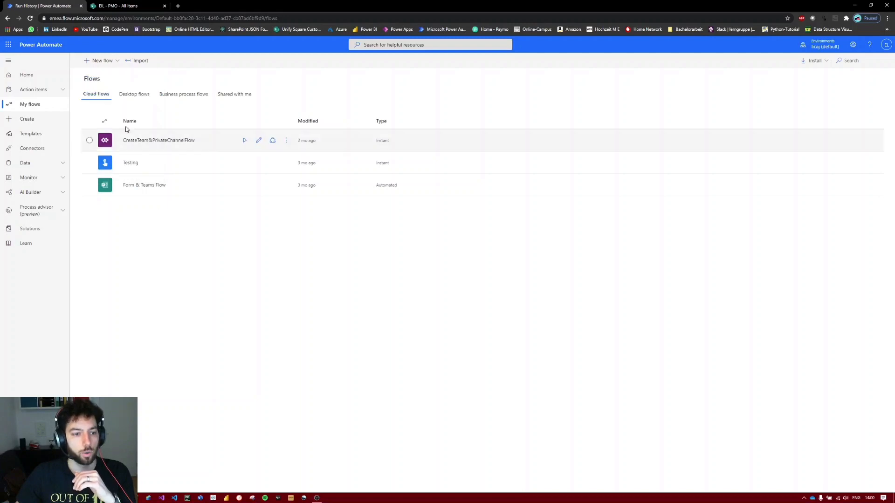
{"action": "left_click", "coordinate": [100, 61]}
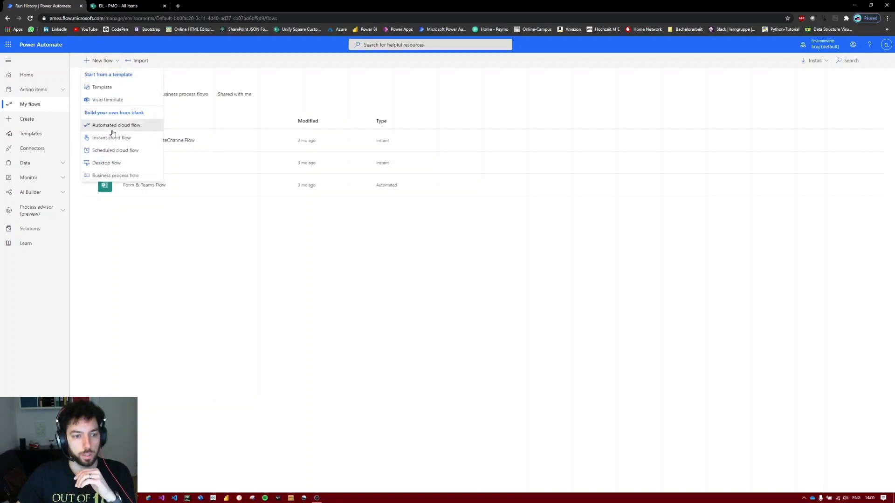
{"action": "left_click", "coordinate": [113, 126]}
{"action": "left_click", "coordinate": [498, 202]}
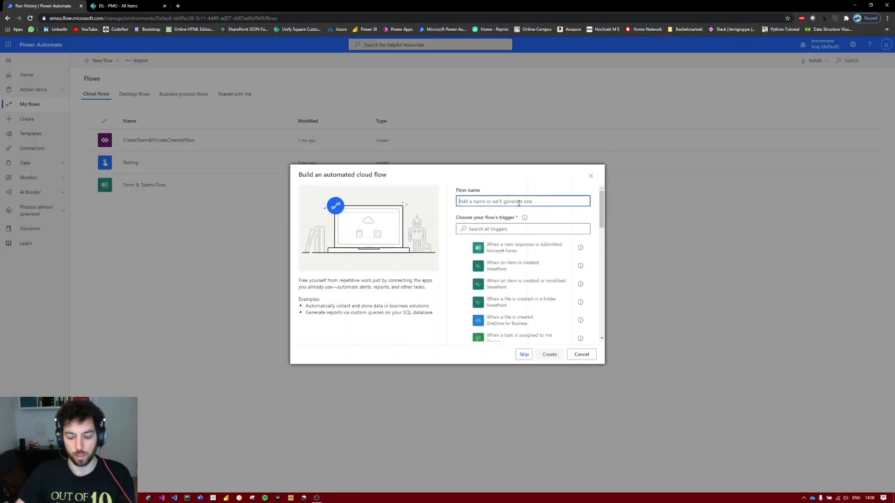
{"action": "type", "text": "Handover Tracker -"}
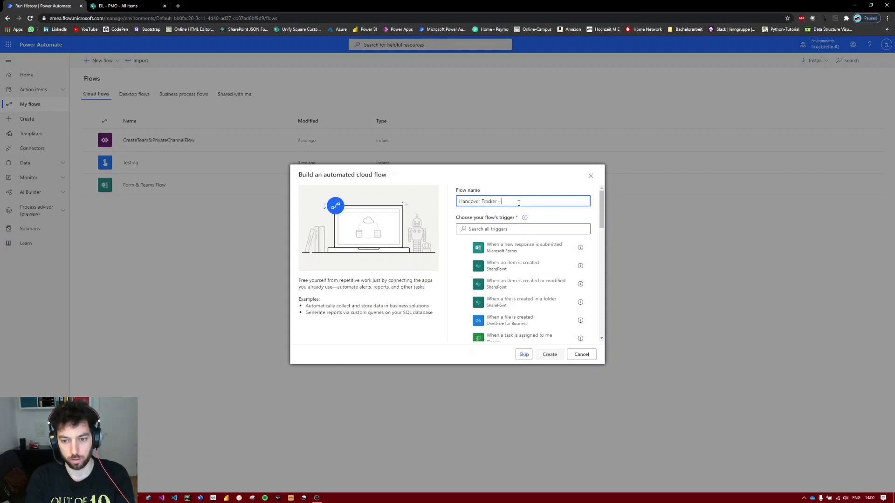
{"action": "type", "text": " P"}
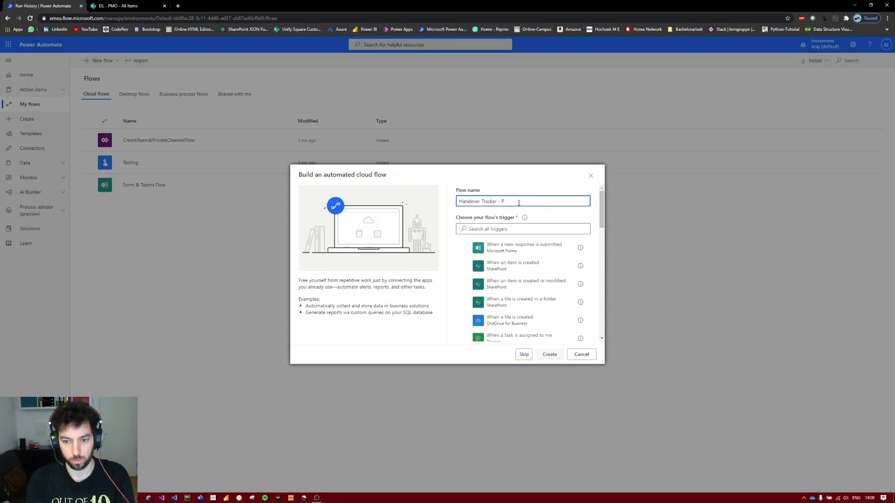
{"action": "type", "text": "PMO"}
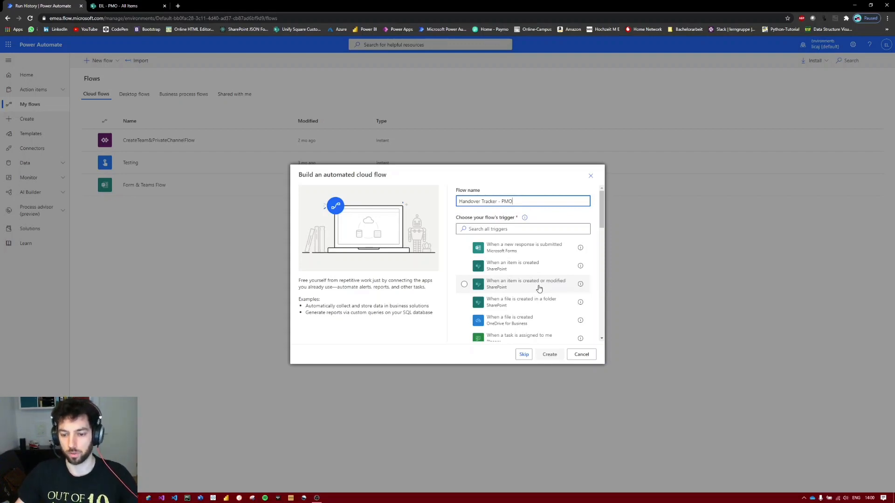
Examine the Handover Tracker list's columns in SharePoint against the trigger options offered for the new flow
{"action": "left_click", "coordinate": [139, 7]}
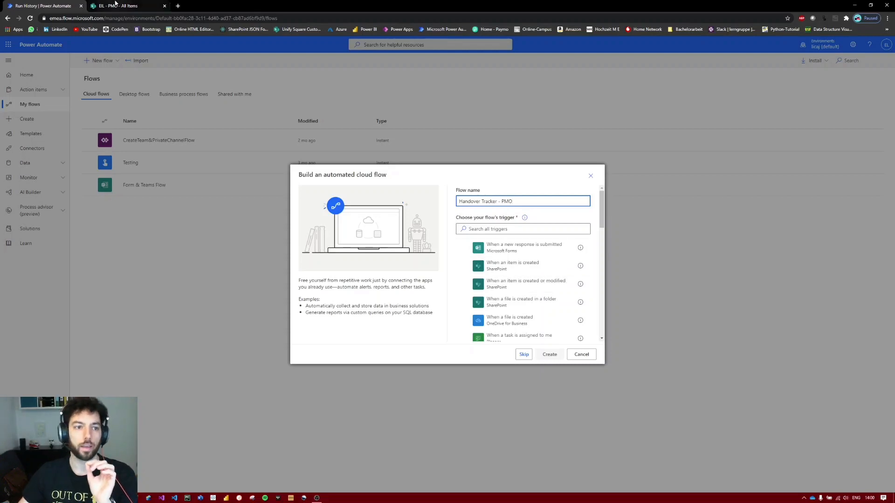
{"action": "left_click", "coordinate": [41, 184]}
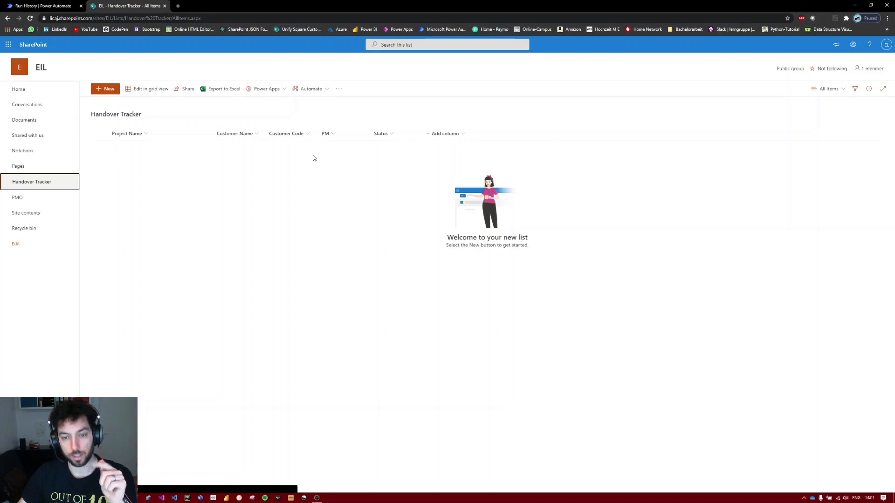
{"action": "left_click", "coordinate": [44, 6]}
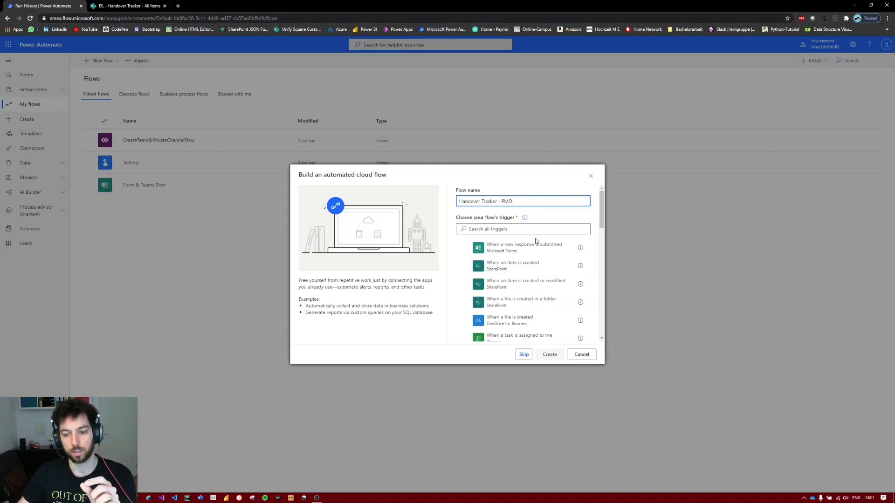
{"action": "left_click", "coordinate": [120, 5]}
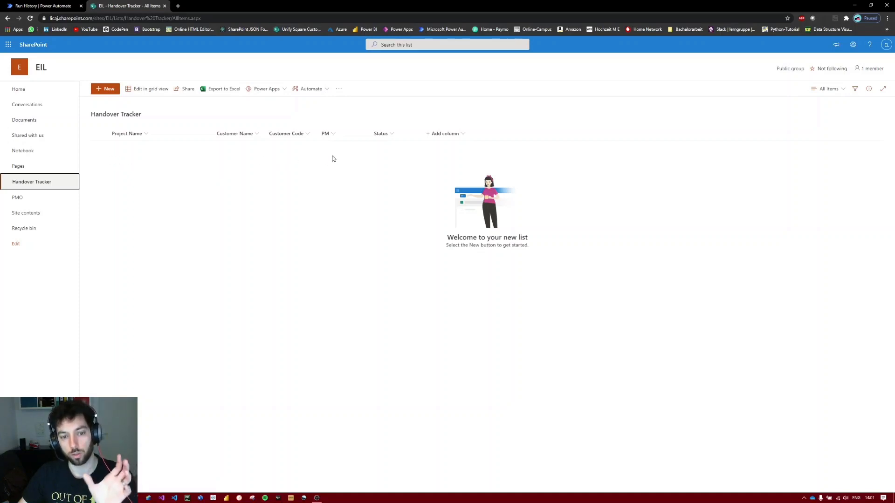
Return to Power Automate and create the flow with the SharePoint trigger When an item is created or modified
{"action": "left_click", "coordinate": [42, 6]}
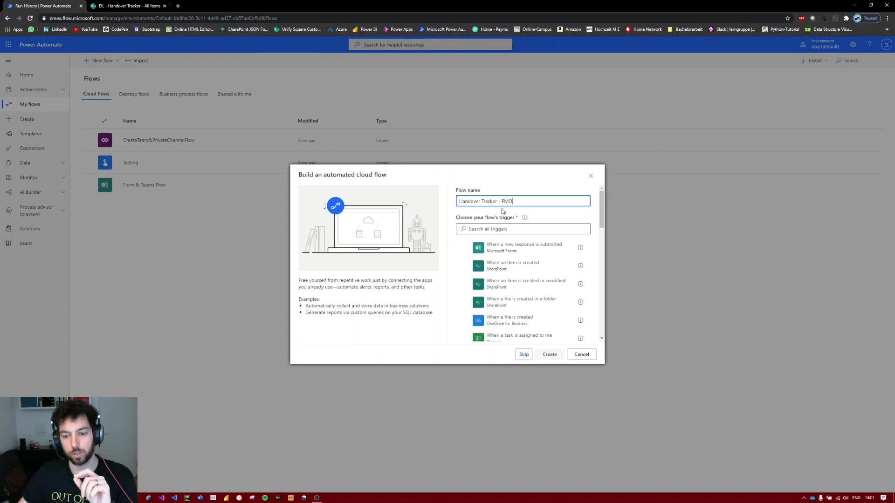
{"action": "left_click", "coordinate": [543, 284]}
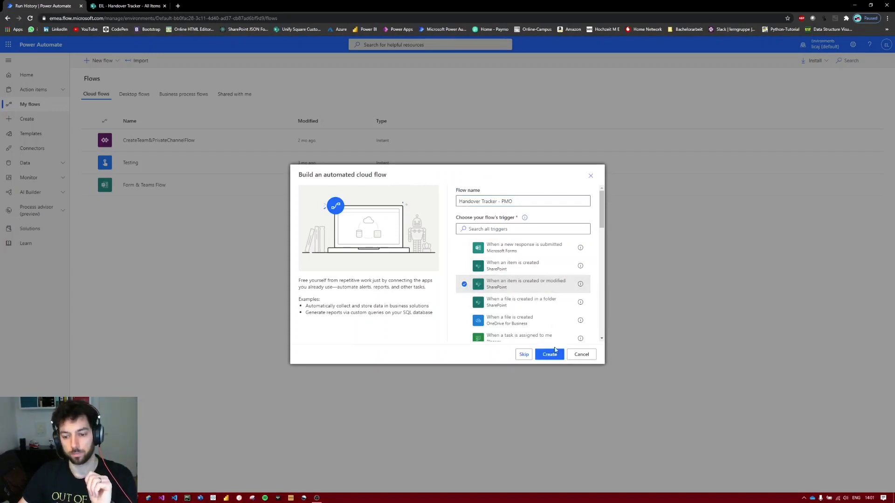
{"action": "left_click", "coordinate": [543, 355]}
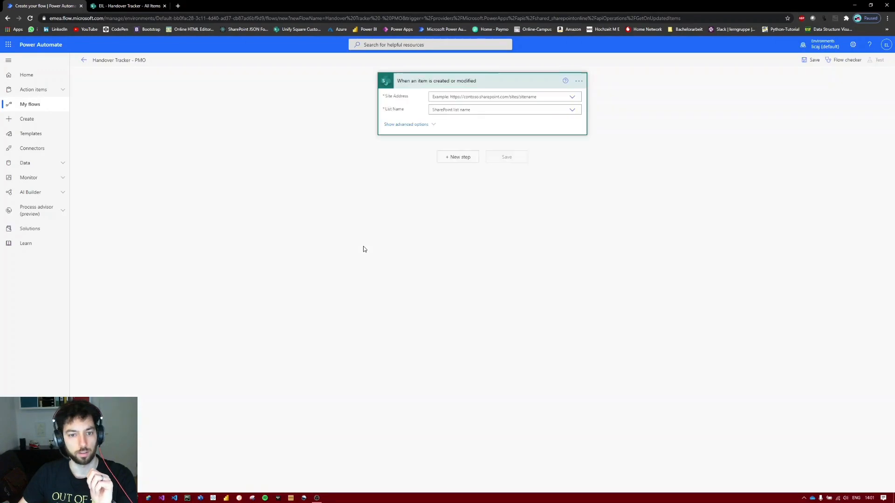
Set the trigger's site address to the EIL site and its list to Handover Tracker
{"action": "left_click", "coordinate": [573, 98]}
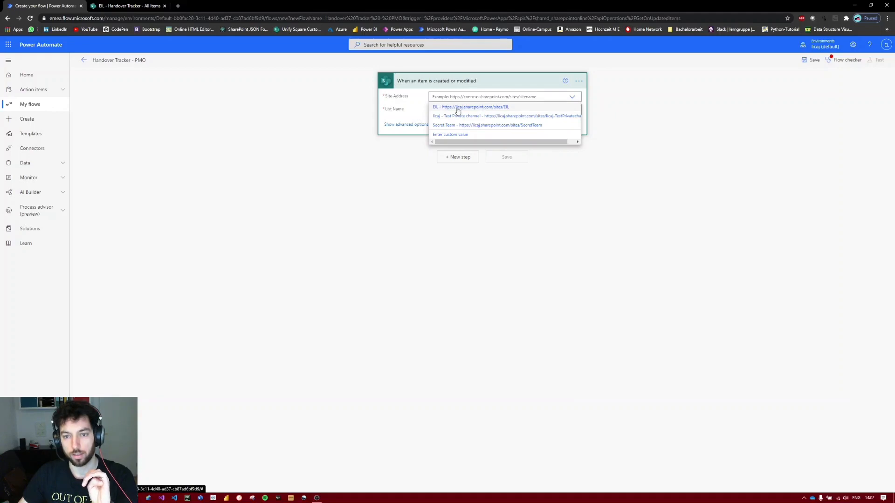
{"action": "left_click", "coordinate": [458, 108]}
{"action": "left_click", "coordinate": [573, 112]}
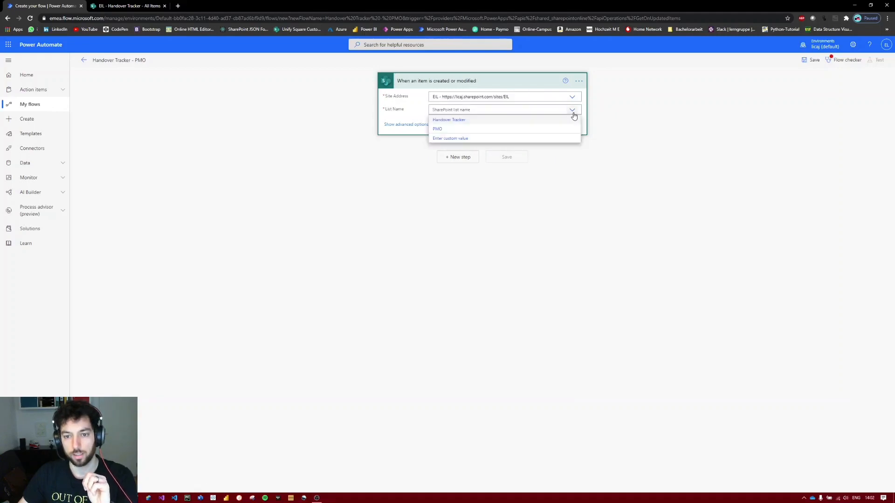
{"action": "left_click", "coordinate": [444, 121]}
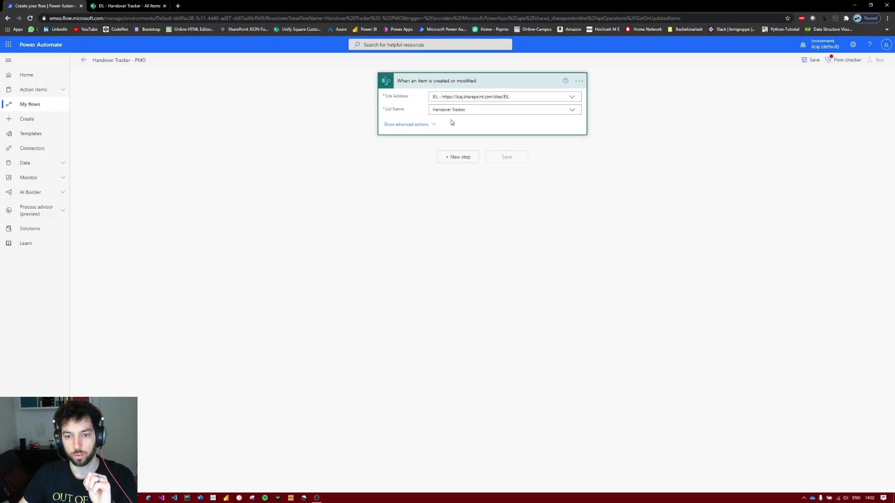
Add a Condition control after the trigger, checking the Handover Tracker list's columns in SharePoint first
{"action": "left_click", "coordinate": [471, 157]}
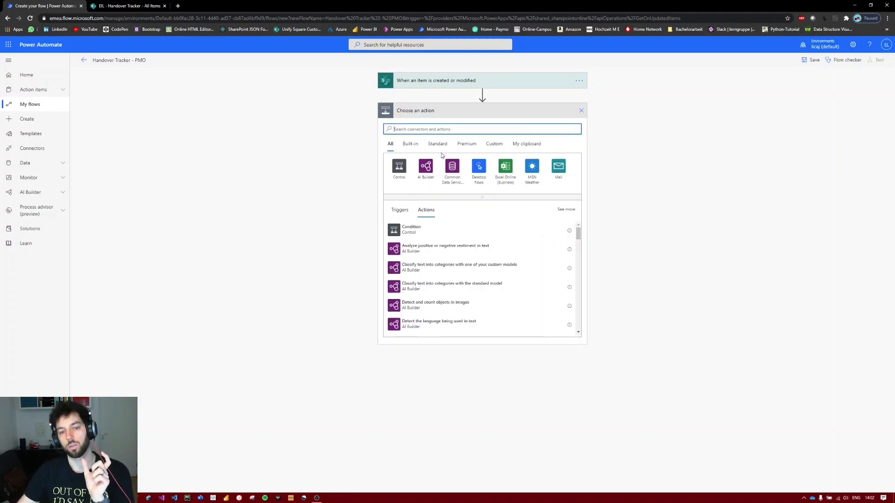
{"action": "left_click", "coordinate": [135, 7]}
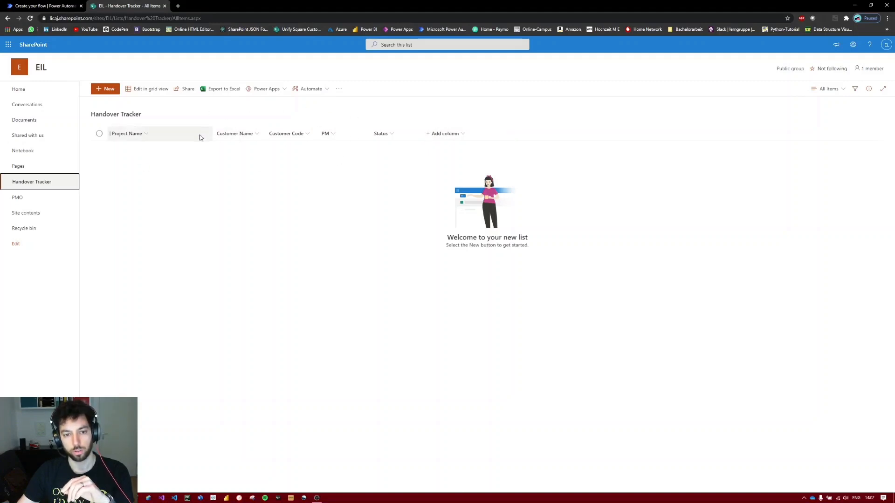
{"action": "left_click", "coordinate": [53, 4]}
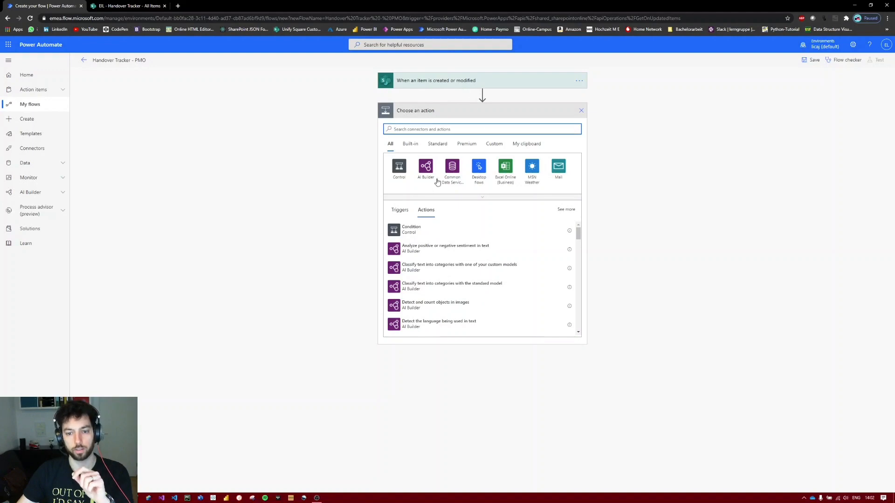
{"action": "left_click", "coordinate": [420, 230]}
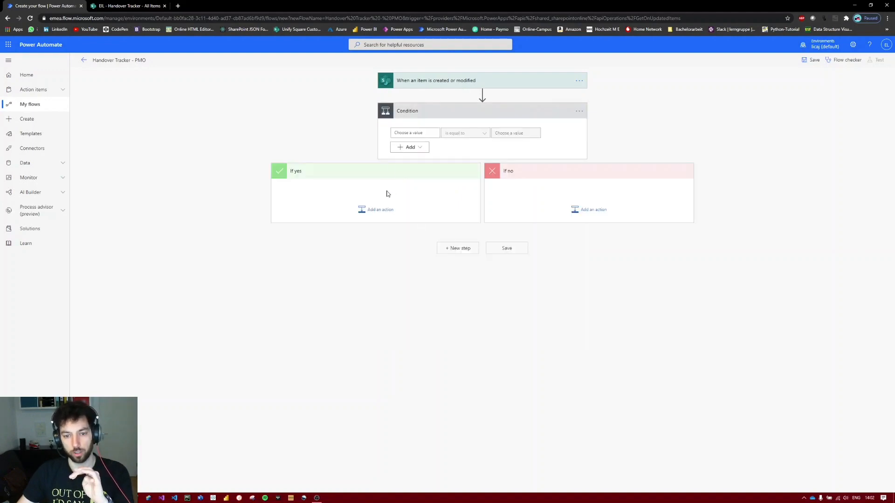
Use the trigger's Status Value dynamic content as the first operand of the condition
{"action": "left_click", "coordinate": [410, 134]}
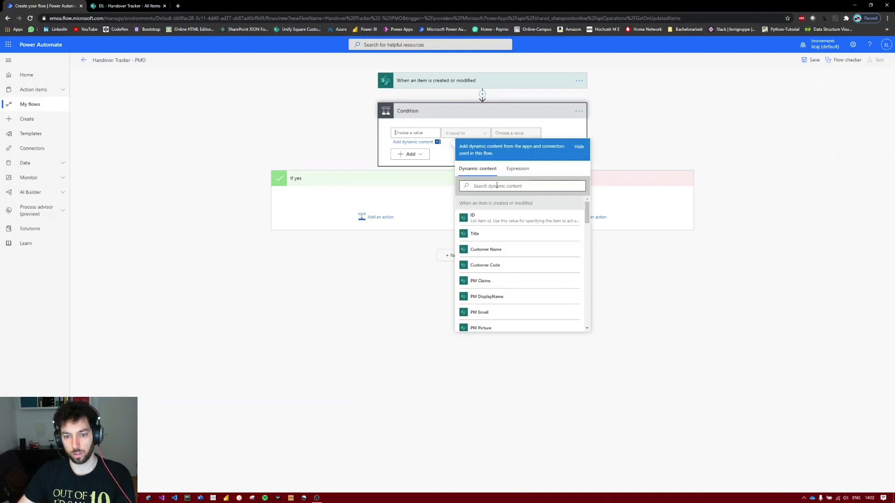
{"action": "type", "text": "s"}
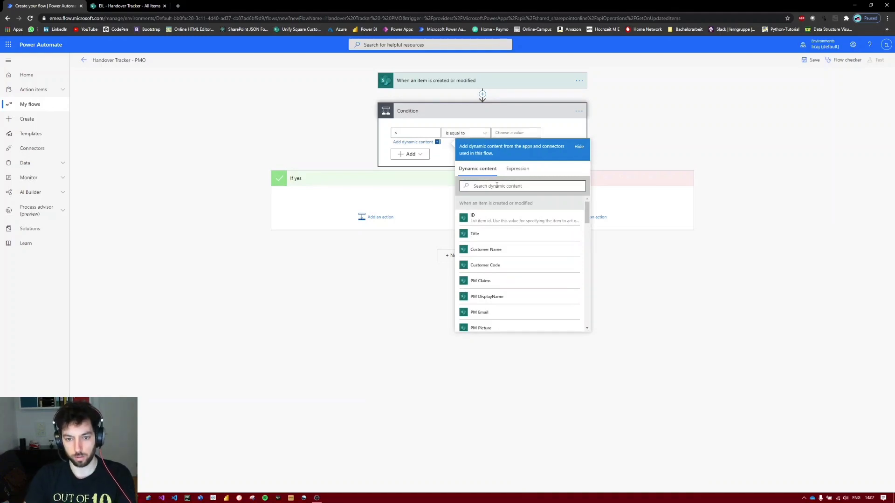
{"action": "key", "text": "BackSpace"}
{"action": "left_click", "coordinate": [497, 186]}
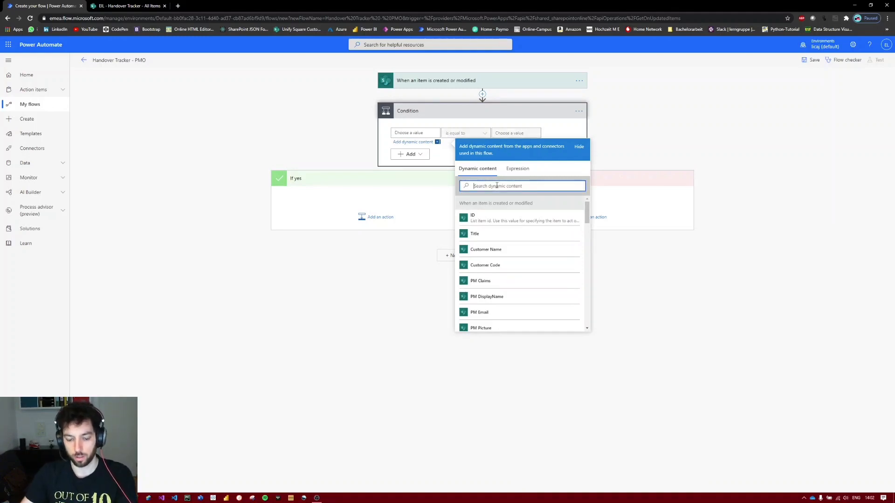
{"action": "type", "text": "status"}
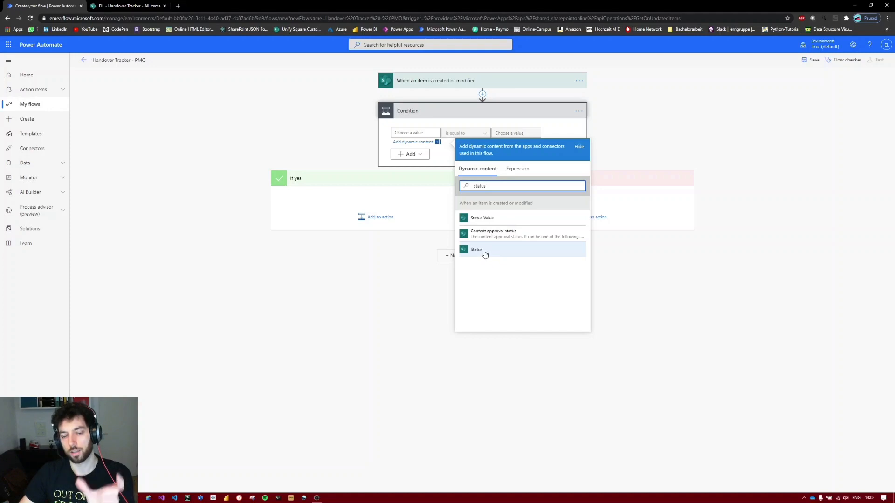
{"action": "left_click", "coordinate": [488, 220]}
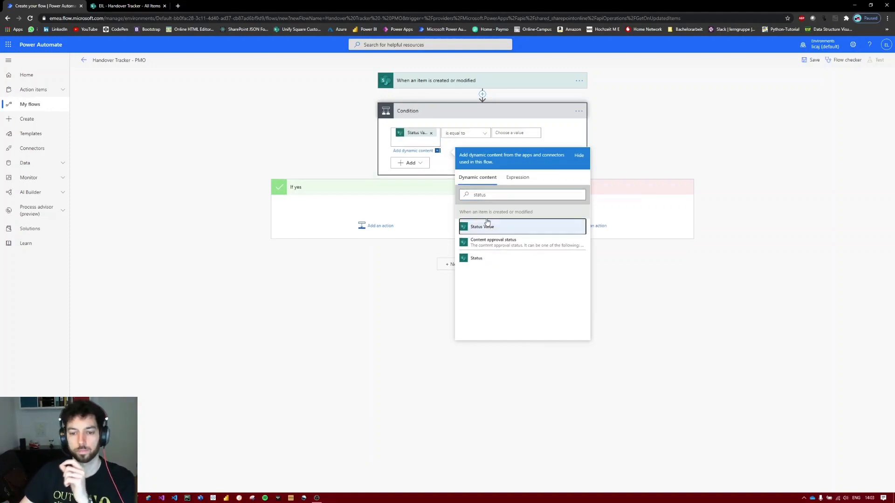
Complete the condition so that Status Value is equal to Approved
{"action": "left_click", "coordinate": [485, 116]}
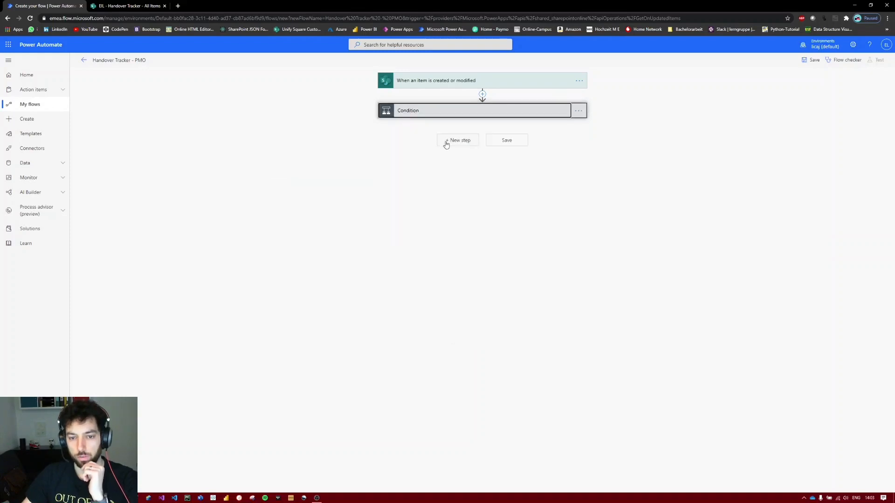
{"action": "left_click", "coordinate": [450, 117]}
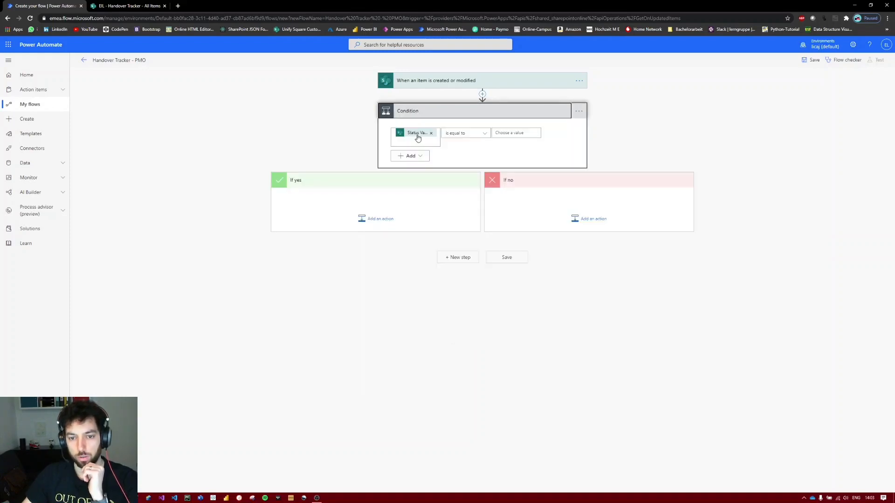
{"action": "left_click", "coordinate": [507, 133]}
{"action": "type", "text": "Appl"}
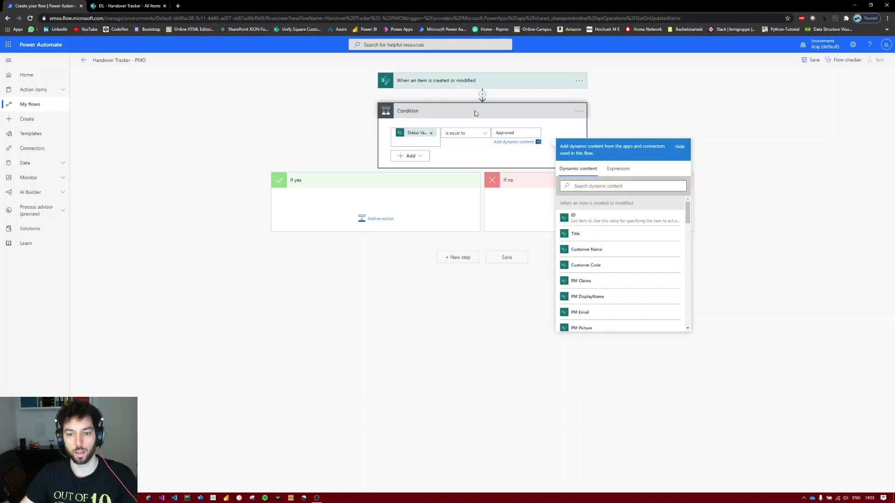
{"action": "left_click", "coordinate": [344, 188]}
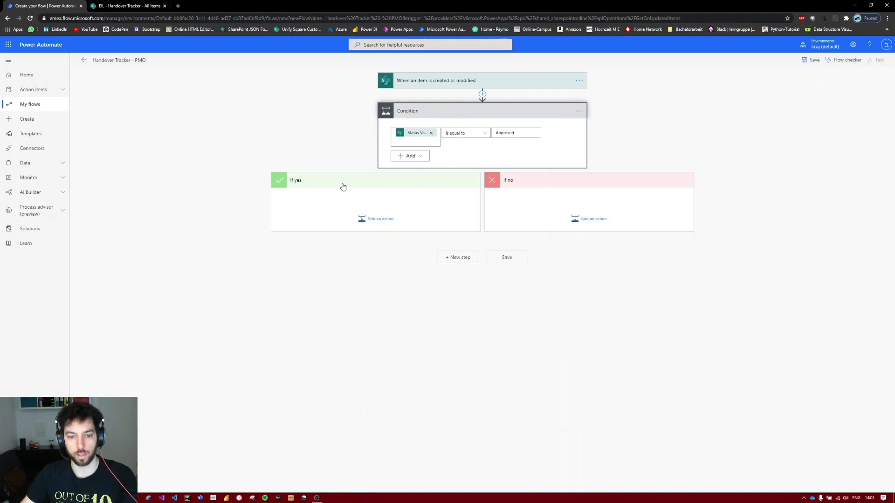
Add a SharePoint Get item action to the If yes branch of the condition
{"action": "left_click", "coordinate": [380, 219]}
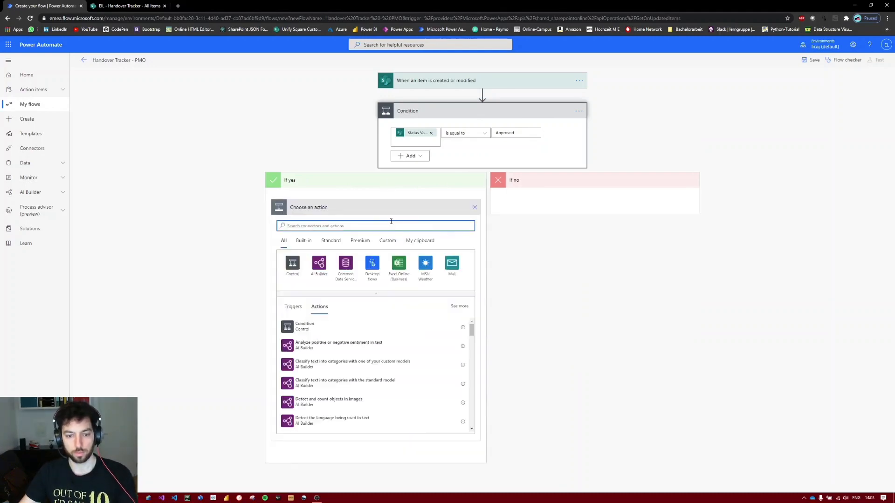
{"action": "type", "text": "shar"}
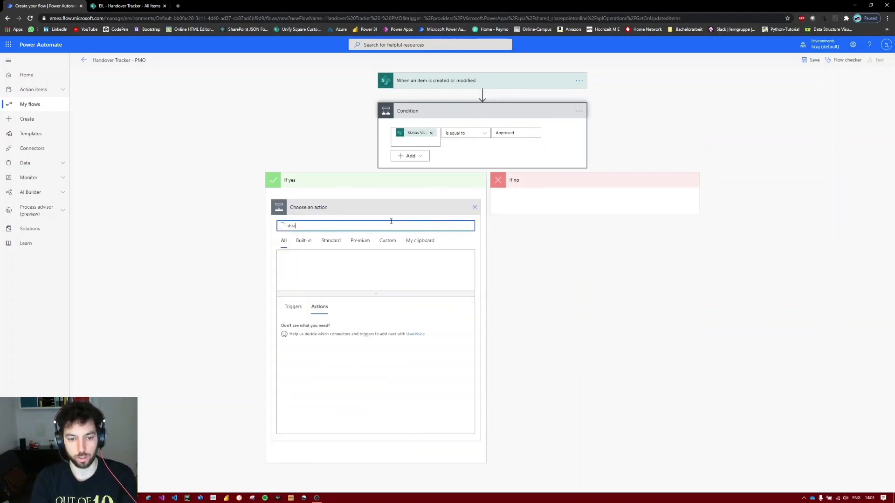
{"action": "type", "text": "point"}
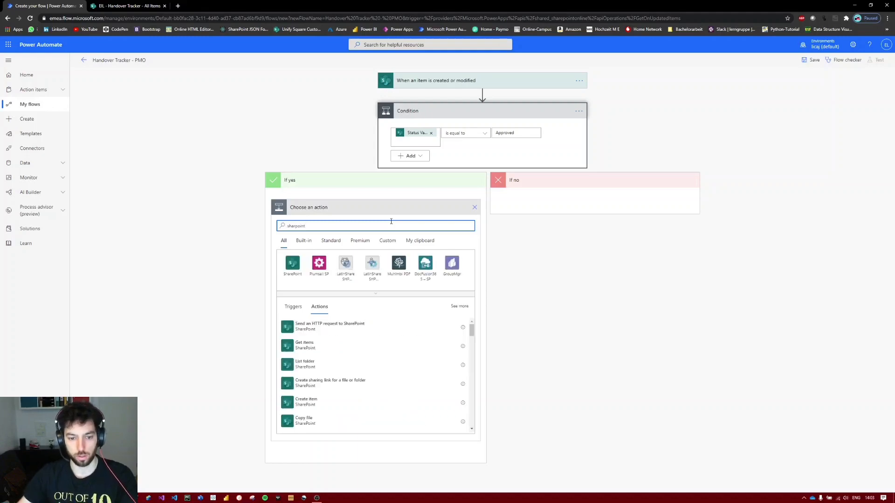
{"action": "left_click", "coordinate": [292, 263]}
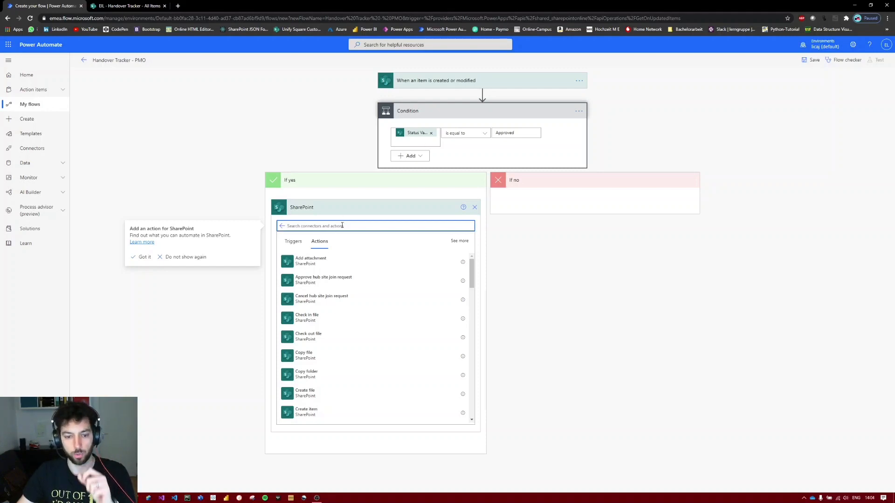
{"action": "type", "text": "get item"}
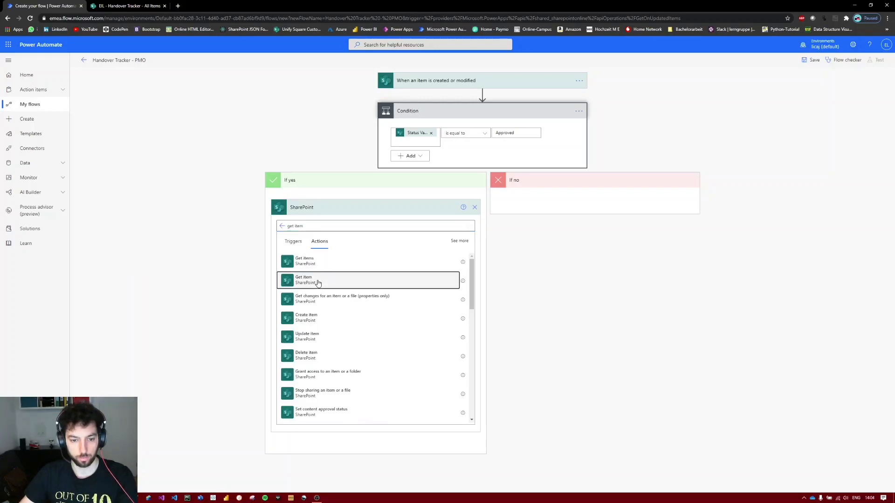
{"action": "left_click", "coordinate": [318, 282]}
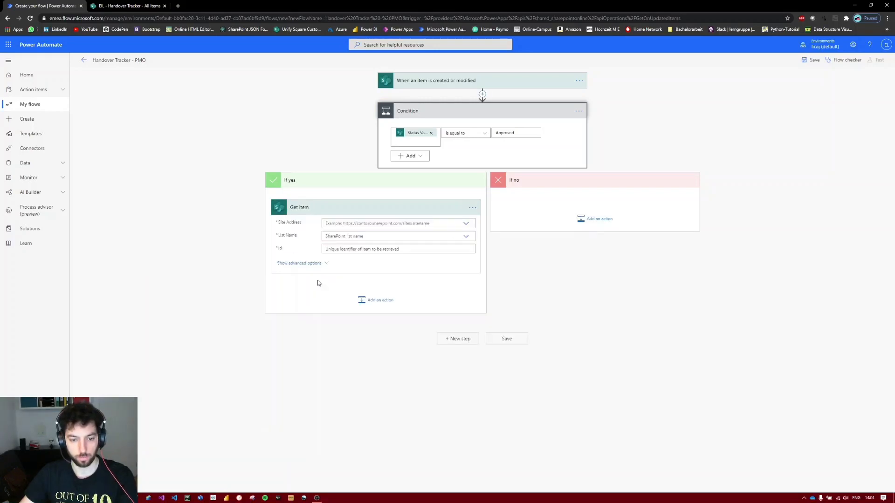
Configure Get item with the EIL site, the Handover Tracker list and the trigger's ID as the item Id
{"action": "left_click", "coordinate": [465, 224]}
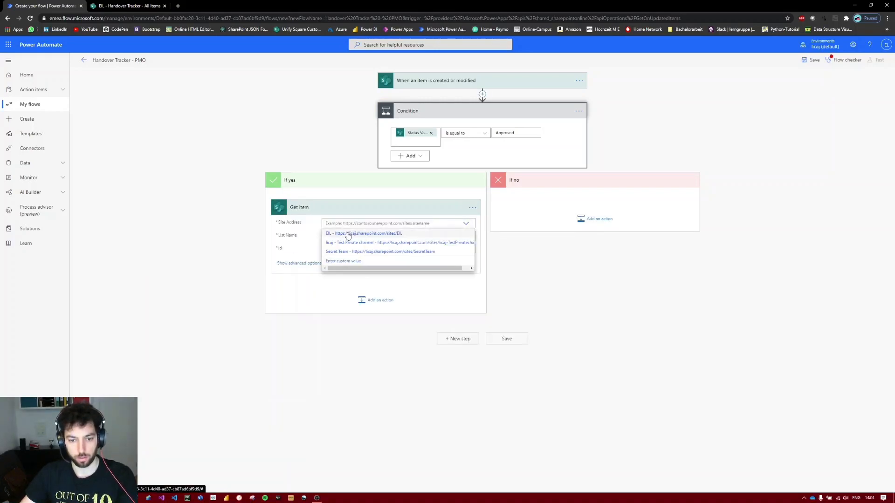
{"action": "left_click", "coordinate": [346, 235]}
{"action": "left_click", "coordinate": [466, 236]}
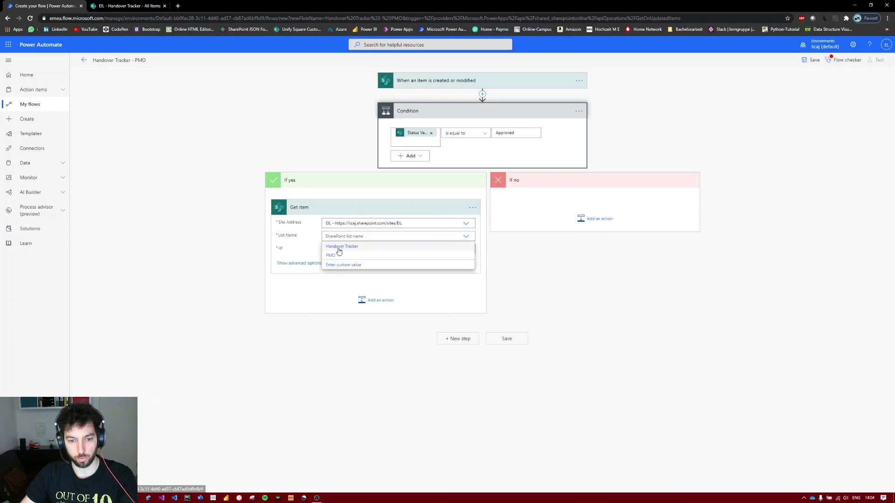
{"action": "left_click", "coordinate": [338, 247]}
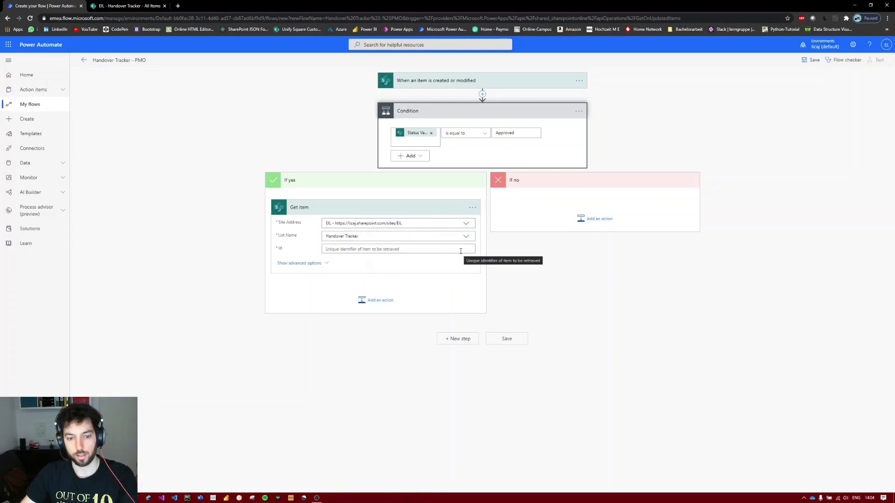
{"action": "left_click", "coordinate": [395, 250]}
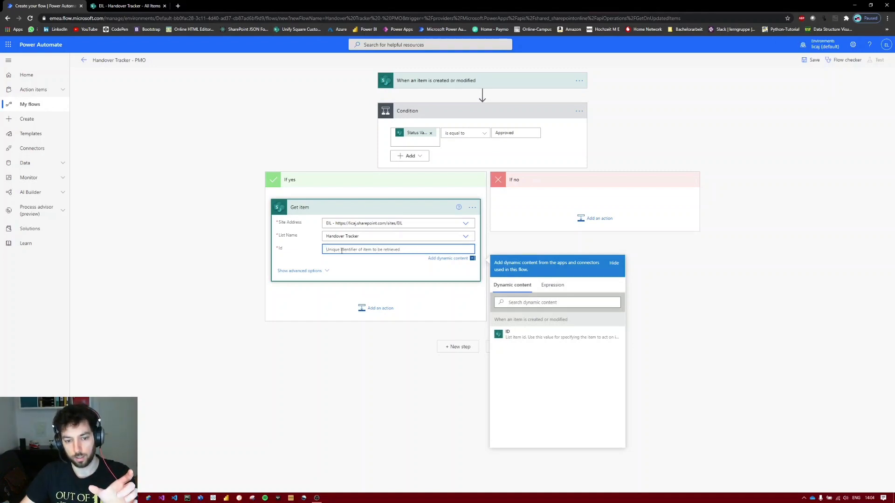
{"action": "left_click", "coordinate": [521, 338]}
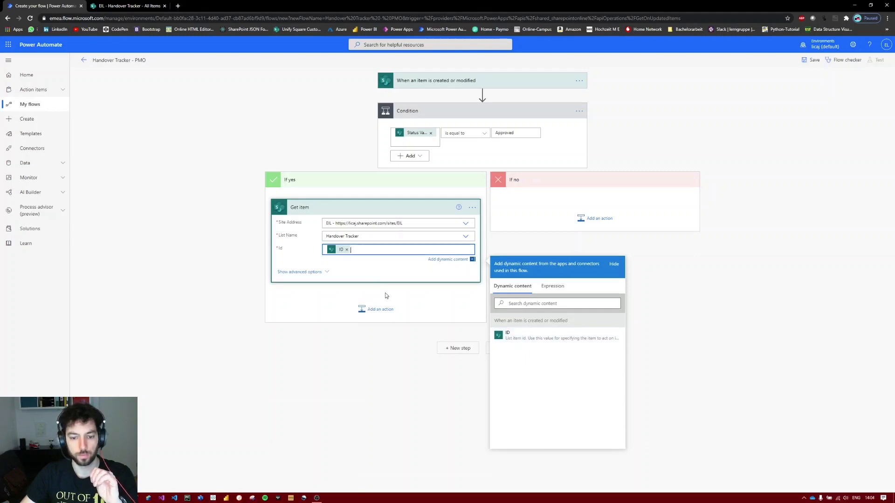
Add a SharePoint Create item action after Get item in the If yes branch
{"action": "left_click", "coordinate": [376, 310]}
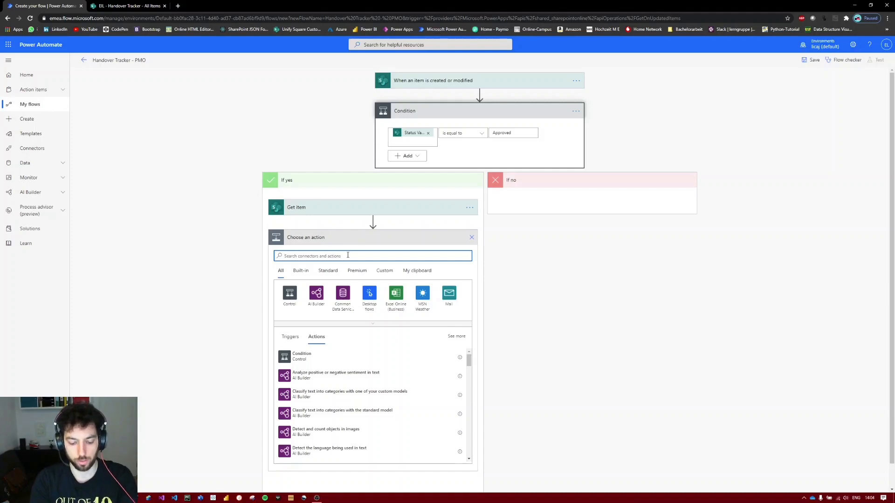
{"action": "type", "text": "create it"}
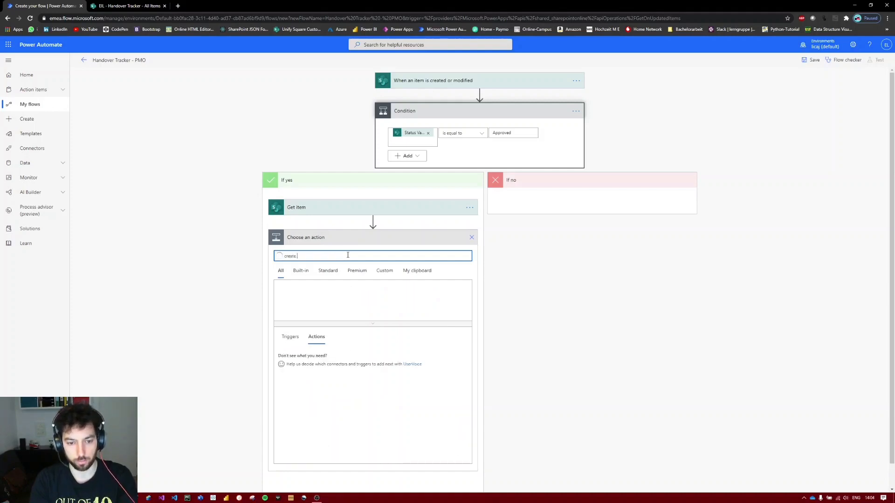
{"action": "type", "text": "em"}
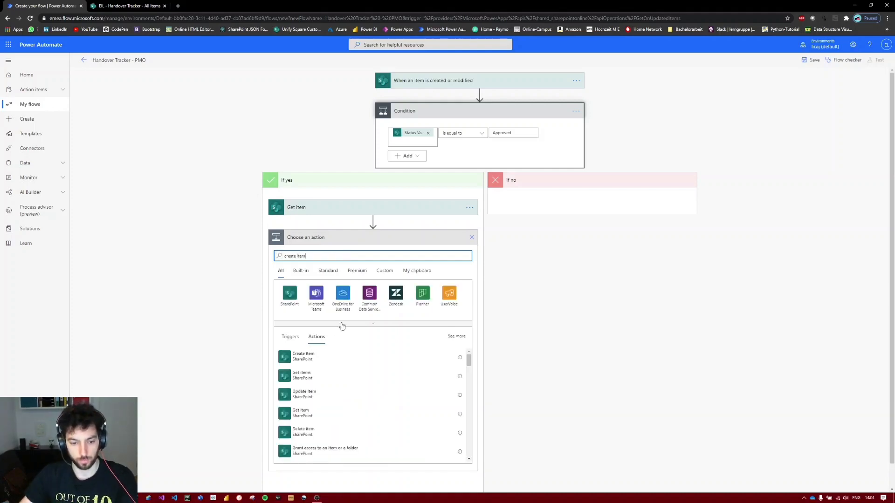
{"action": "left_click", "coordinate": [318, 363]}
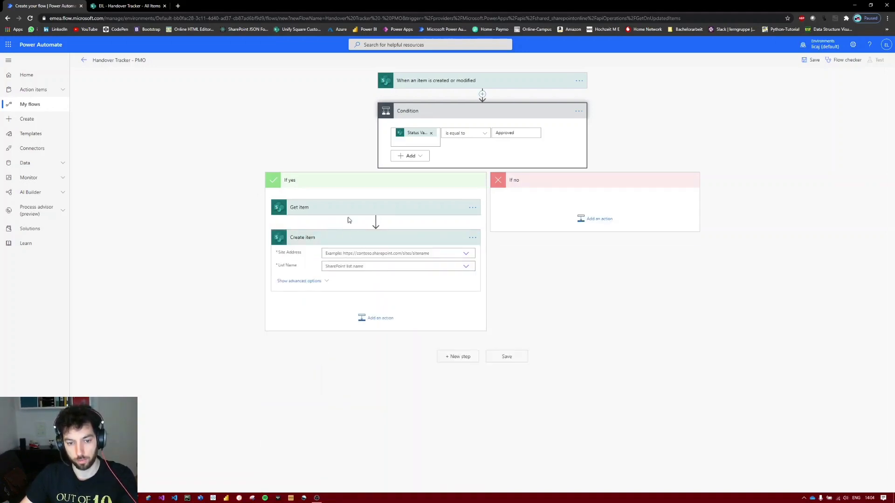
Point the Create item action to the EIL site and the PMO list
{"action": "left_click", "coordinate": [465, 254]}
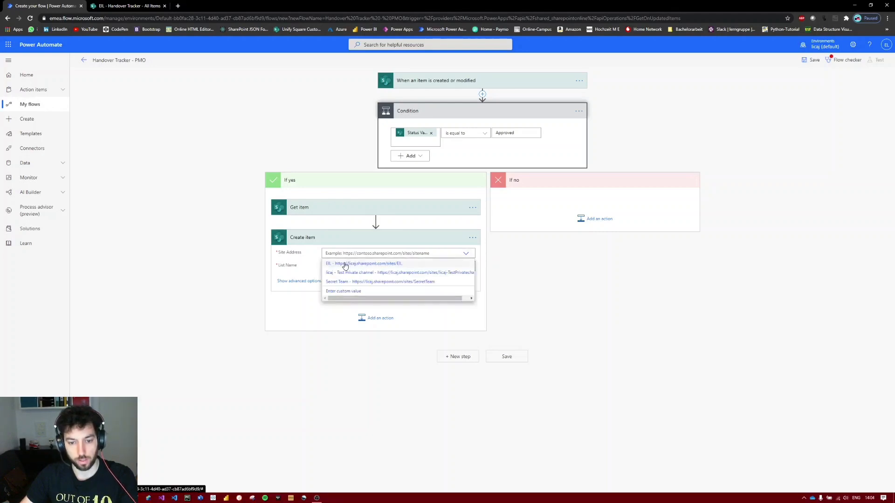
{"action": "left_click", "coordinate": [344, 263]}
{"action": "left_click", "coordinate": [465, 266]}
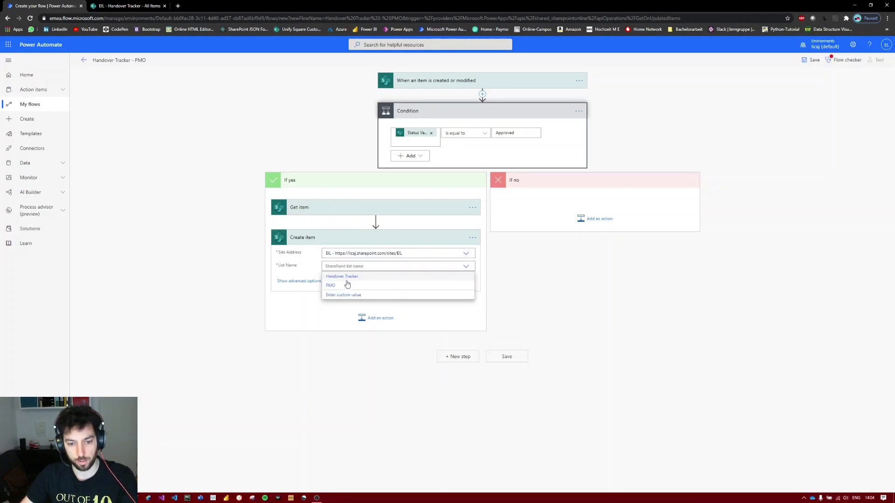
{"action": "left_click", "coordinate": [338, 287]}
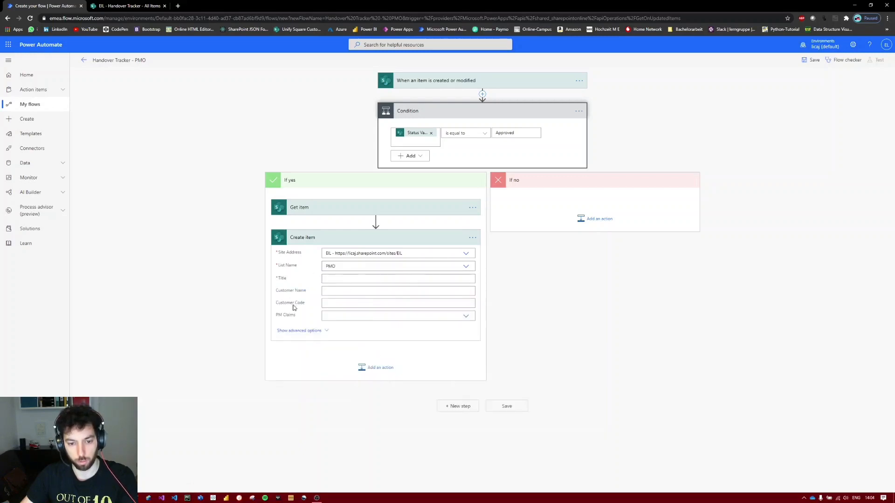
Compare the PMO list's columns in SharePoint with the fields of the Create item action in Power Automate
{"action": "left_click", "coordinate": [125, 5]}
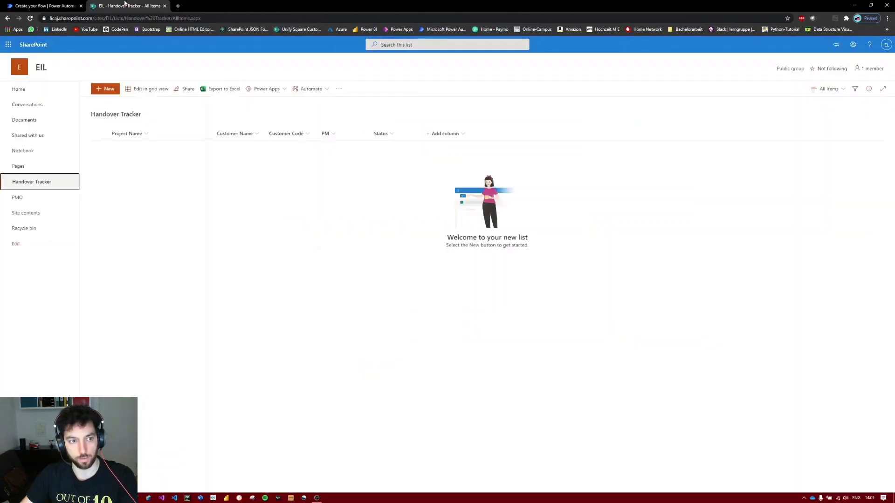
{"action": "left_click", "coordinate": [29, 199]}
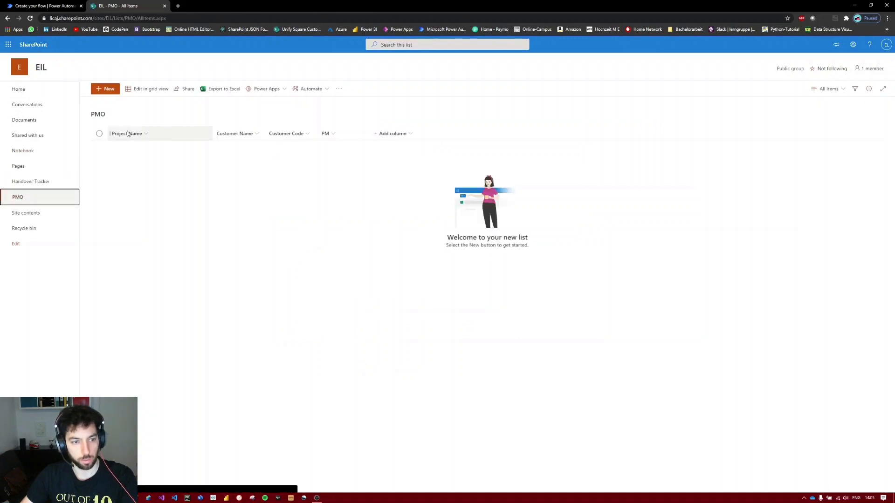
{"action": "left_click", "coordinate": [44, 5]}
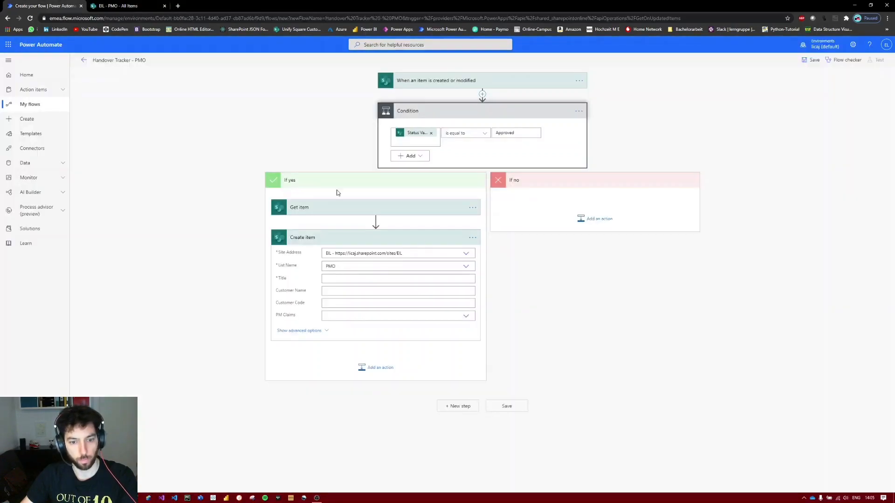
{"action": "left_click", "coordinate": [337, 279]}
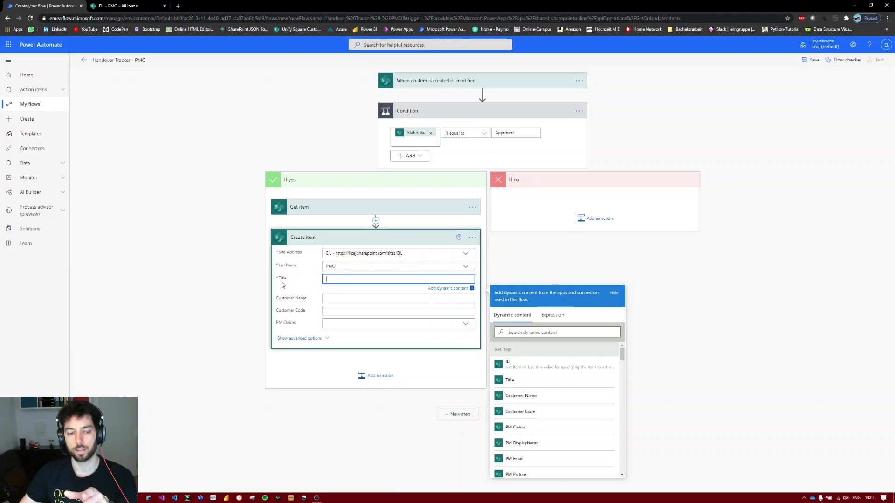
Examine the internal field names of the Title and Customer Name columns in the PMO list settings in SharePoint
{"action": "left_click", "coordinate": [124, 5]}
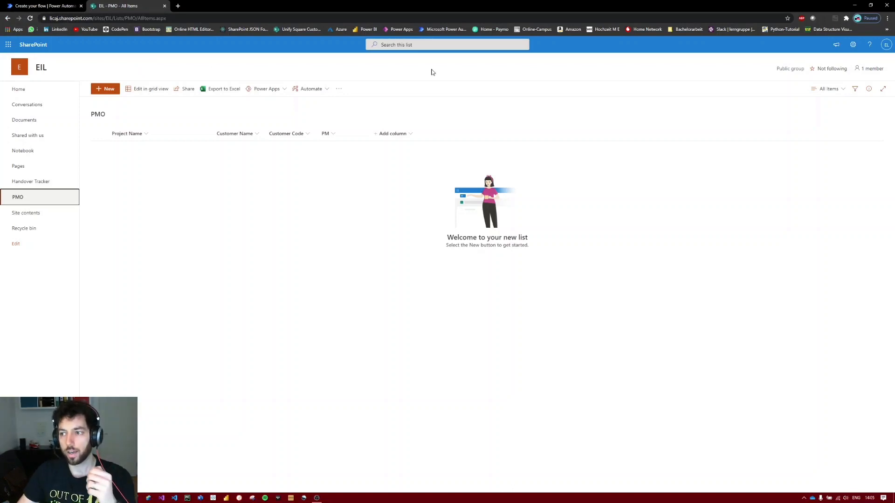
{"action": "left_click", "coordinate": [852, 45]}
{"action": "left_click", "coordinate": [800, 117]}
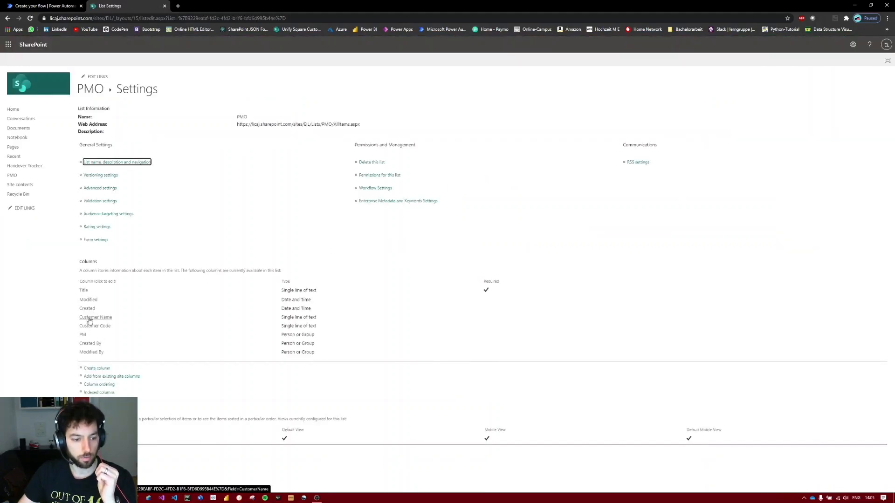
{"action": "left_click", "coordinate": [84, 291]}
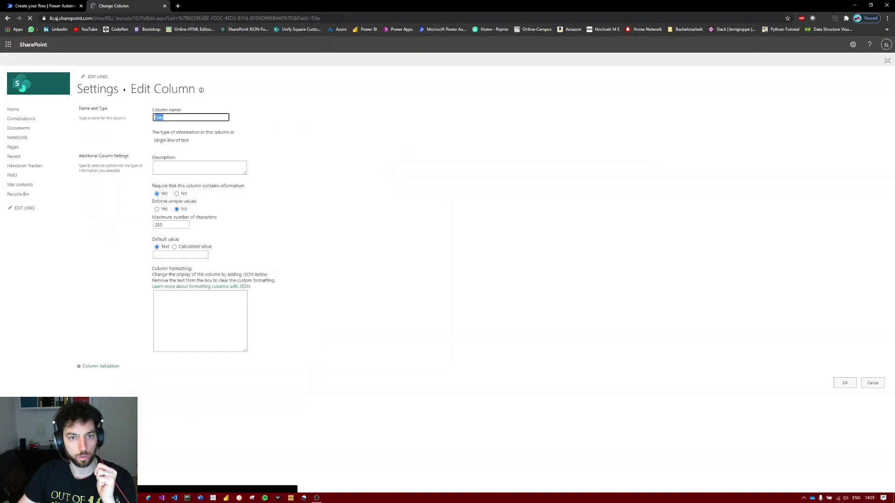
{"action": "left_click_drag", "start_coordinate": [319, 18], "coordinate": [298, 18]}
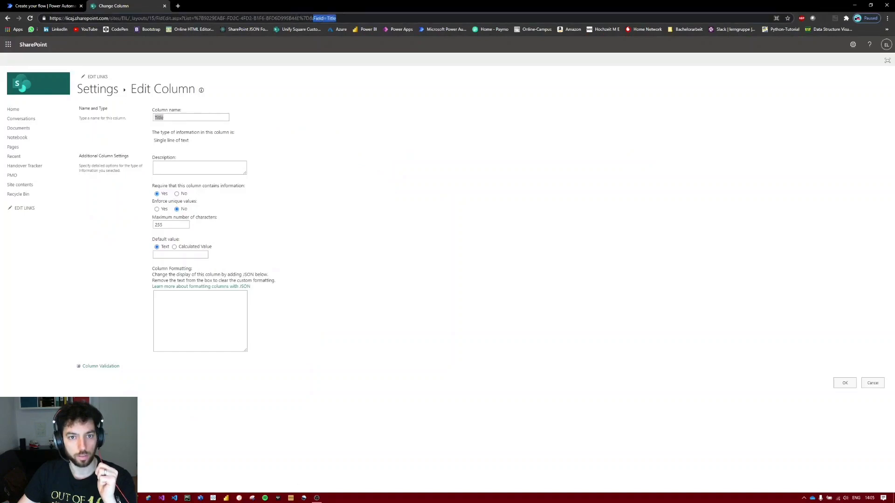
{"action": "left_click", "coordinate": [90, 91]}
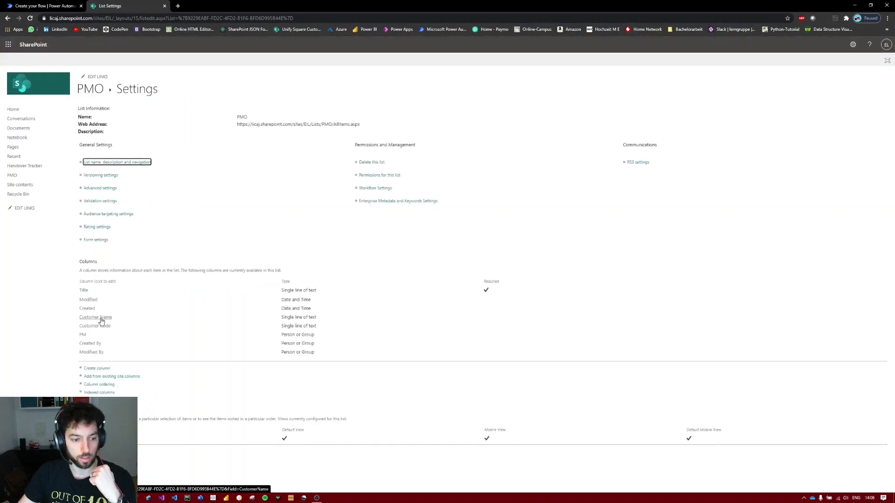
{"action": "left_click", "coordinate": [100, 318]}
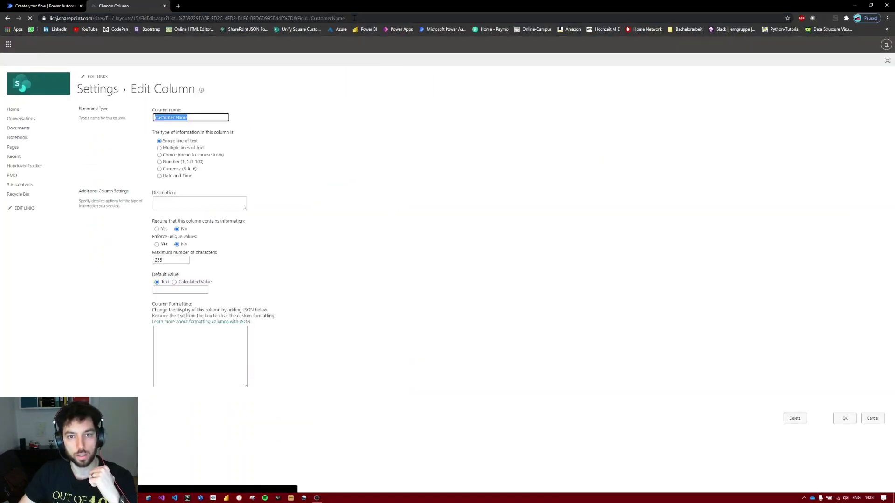
{"action": "left_click_drag", "start_coordinate": [345, 18], "coordinate": [311, 18]}
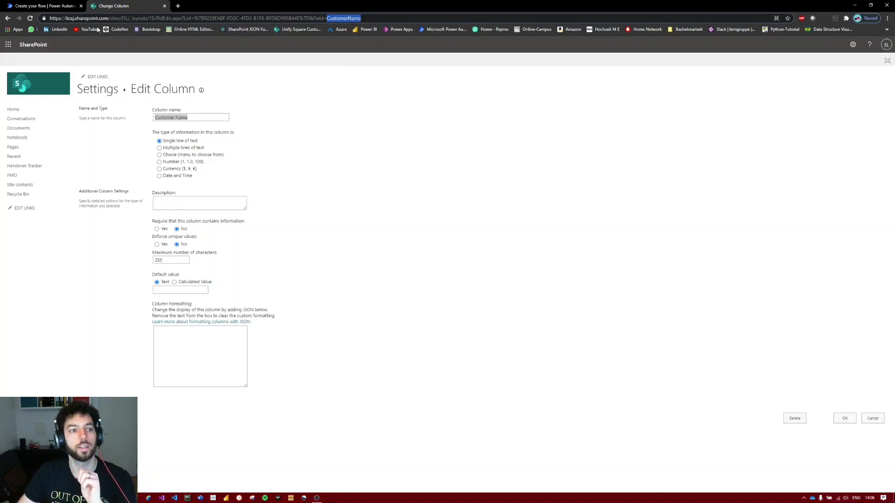
{"action": "left_click", "coordinate": [21, 166]}
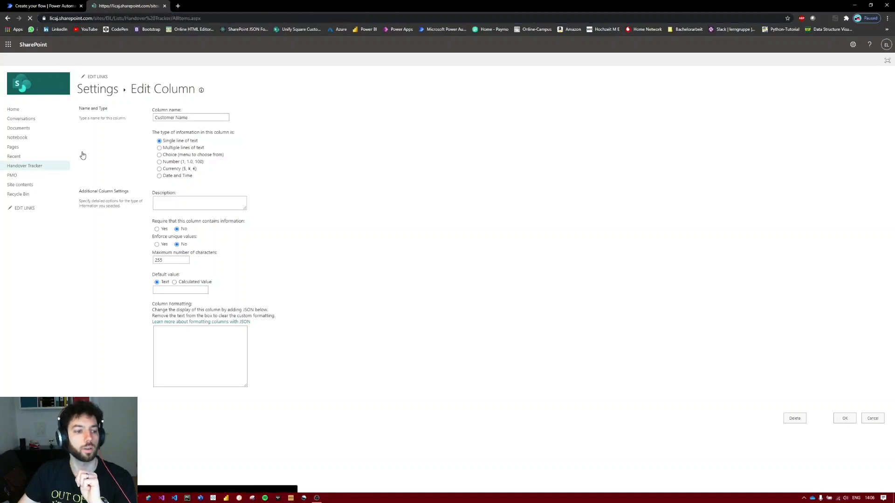
{"action": "left_click", "coordinate": [69, 5]}
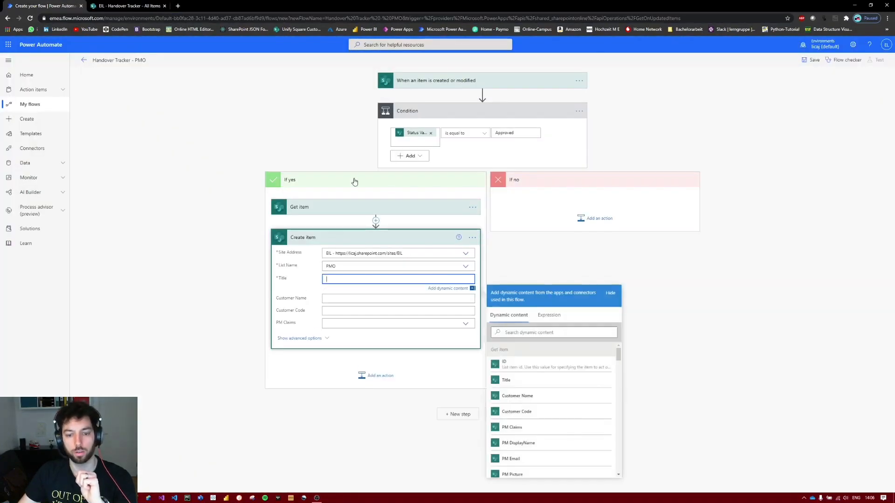
Fill the Title field of Create item with Get item's Title dynamic content and check it against the Handover Tracker list
{"action": "left_click", "coordinate": [574, 333]}
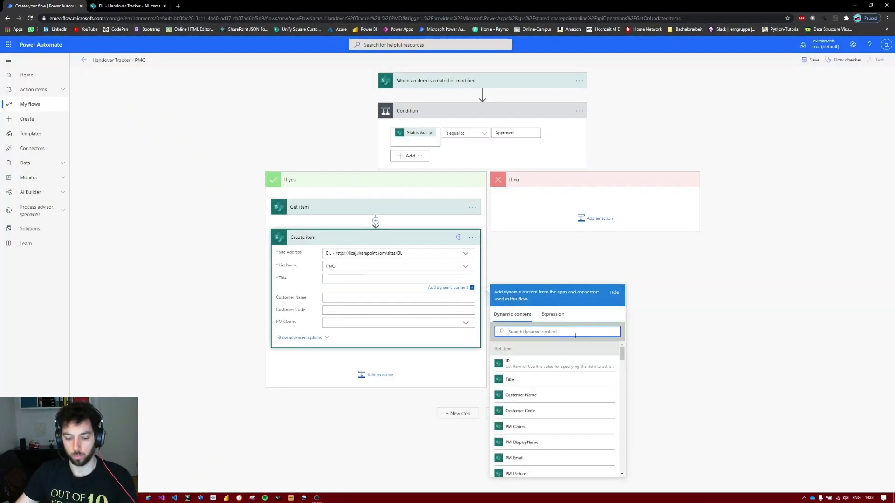
{"action": "type", "text": "title"}
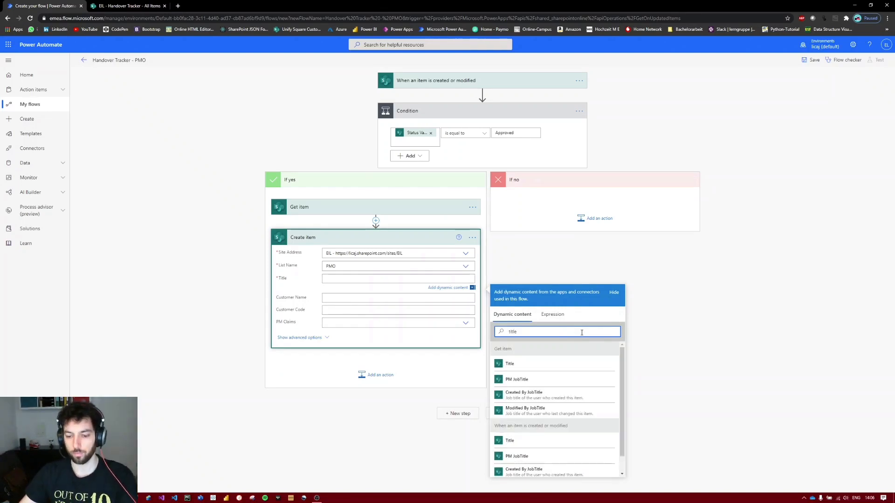
{"action": "left_click", "coordinate": [549, 366]}
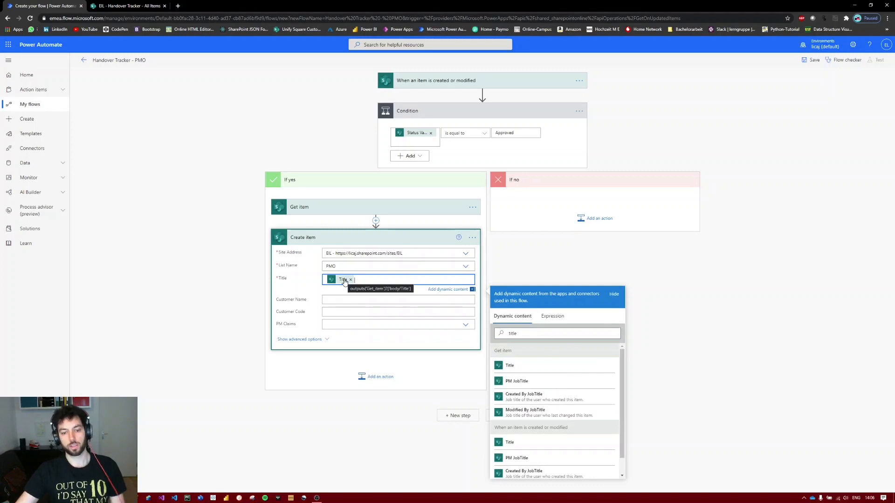
{"action": "left_click", "coordinate": [130, 6]}
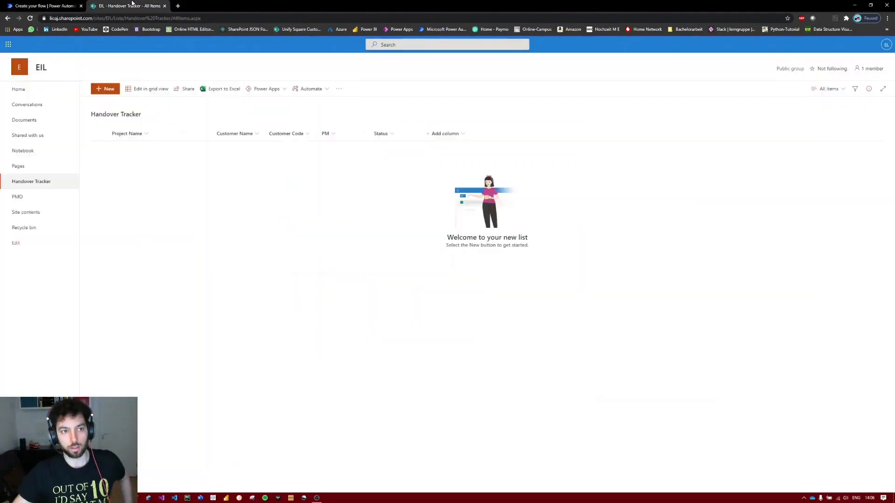
{"action": "left_click", "coordinate": [47, 5]}
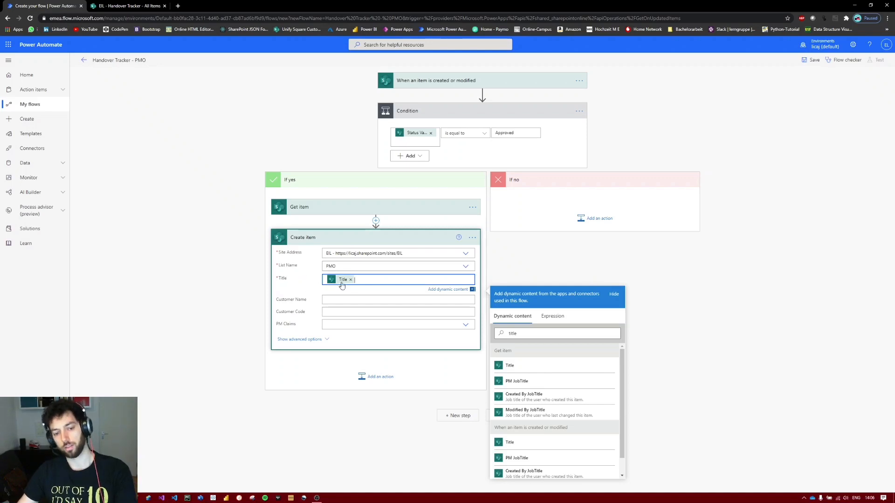
{"action": "left_click", "coordinate": [108, 5]}
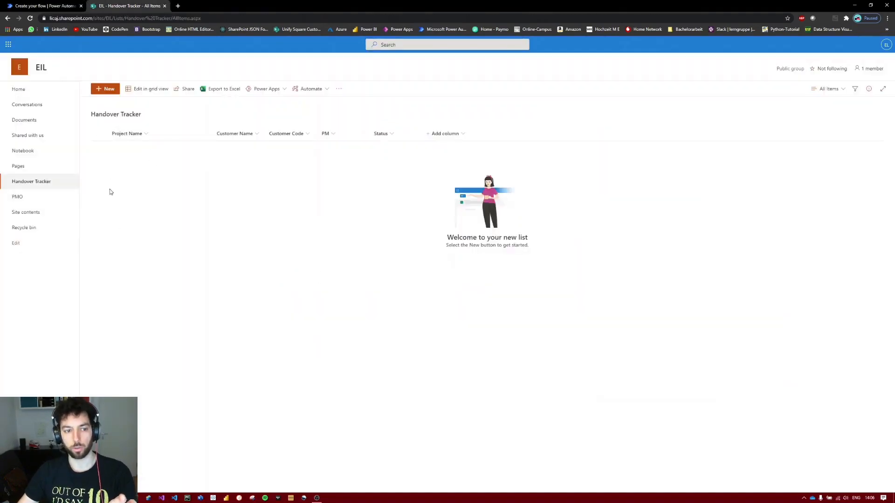
{"action": "left_click", "coordinate": [46, 6]}
Fill Customer Name and Customer Code in Create item with the matching dynamic content from Get item
{"action": "left_click", "coordinate": [353, 293]}
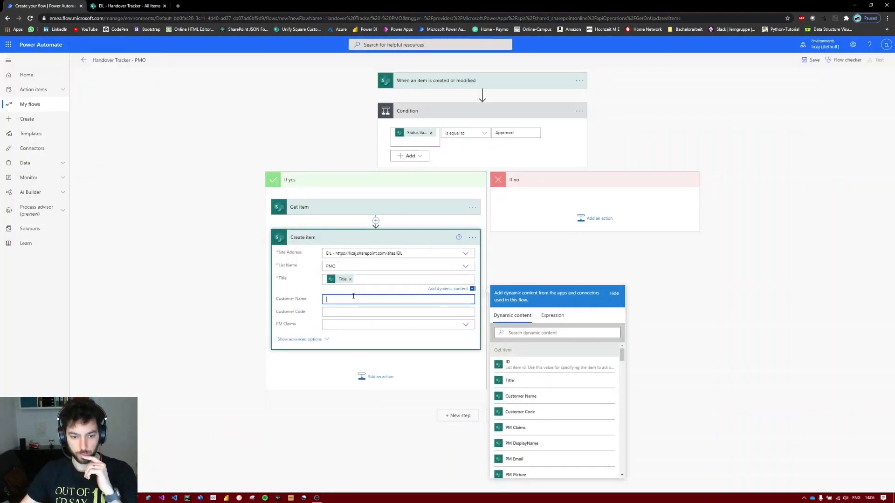
{"action": "left_click", "coordinate": [587, 345]}
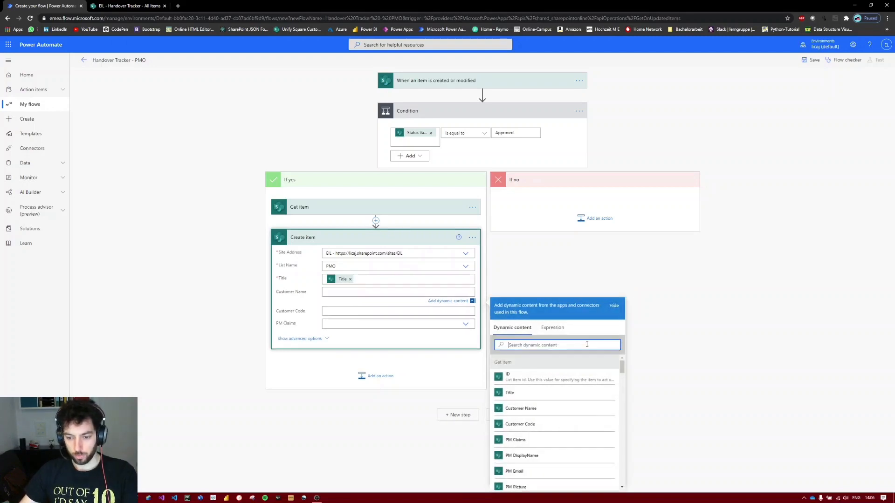
{"action": "type", "text": "custom"}
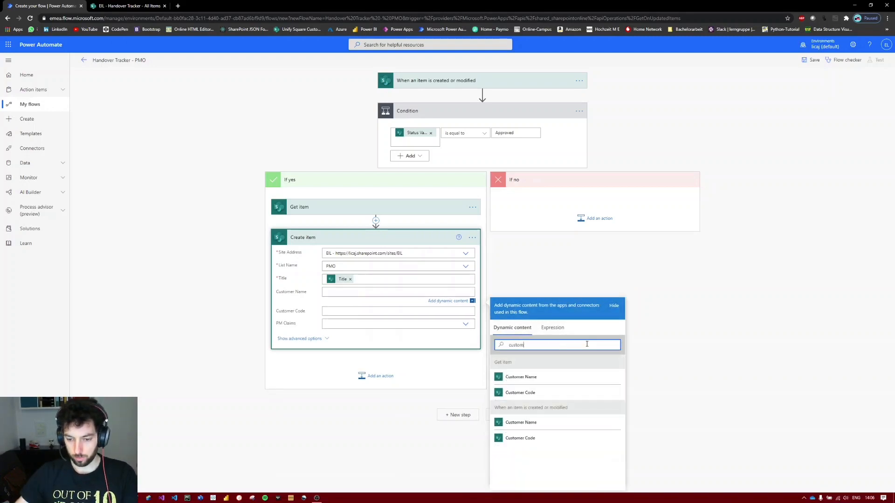
{"action": "left_click", "coordinate": [573, 377]}
{"action": "key", "text": "Tab"}
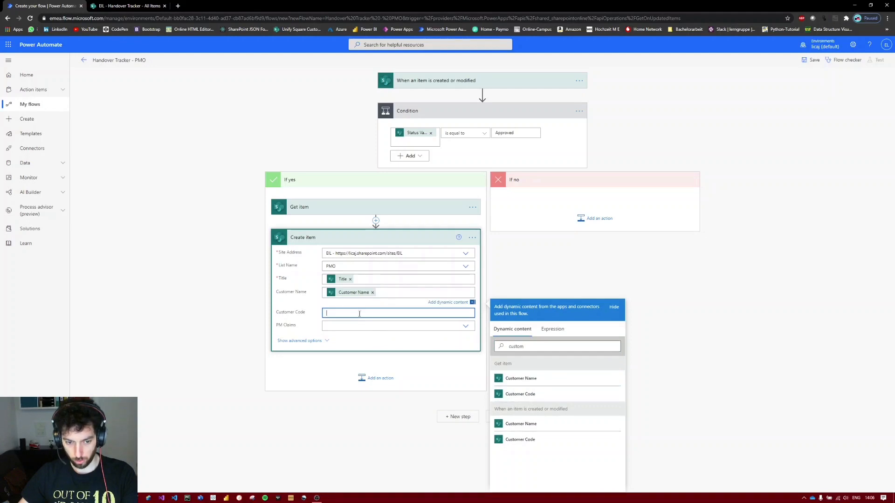
{"action": "left_click", "coordinate": [547, 358]}
{"action": "type", "text": "custom"}
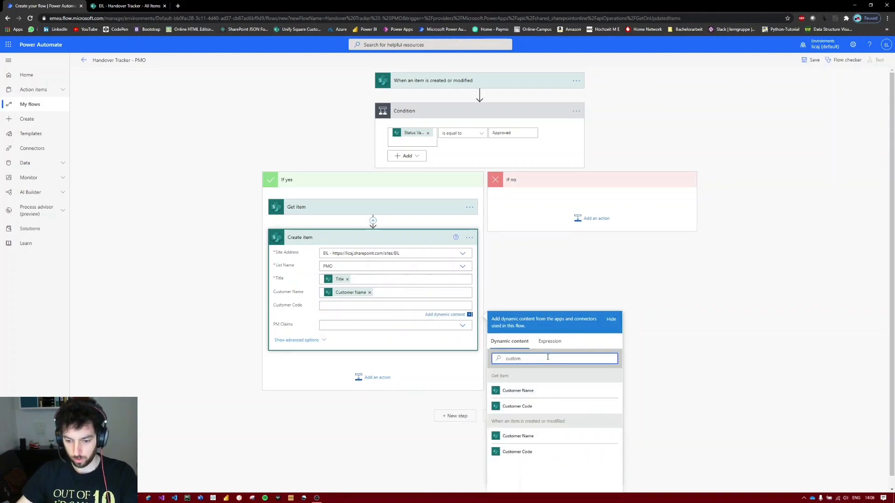
{"action": "left_click", "coordinate": [531, 406]}
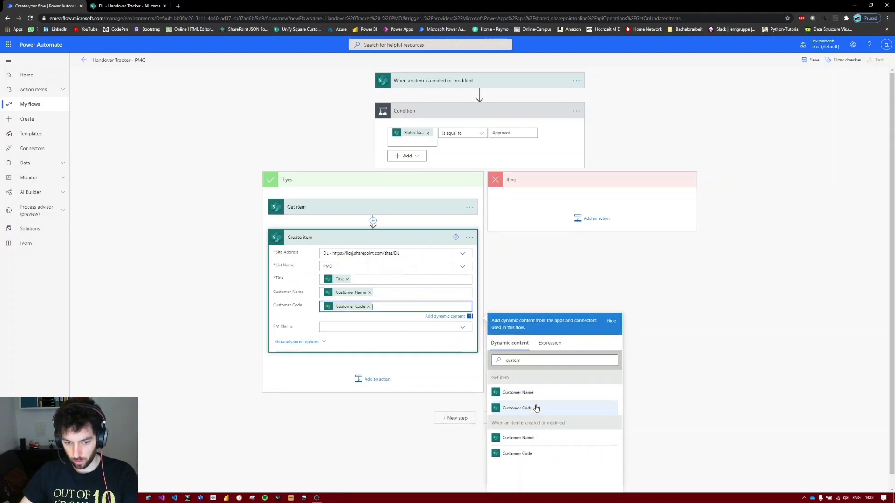
Fill PM Claims in Create item with a custom value, using PM DisplayName from Get item's dynamic content
{"action": "left_click", "coordinate": [331, 328]}
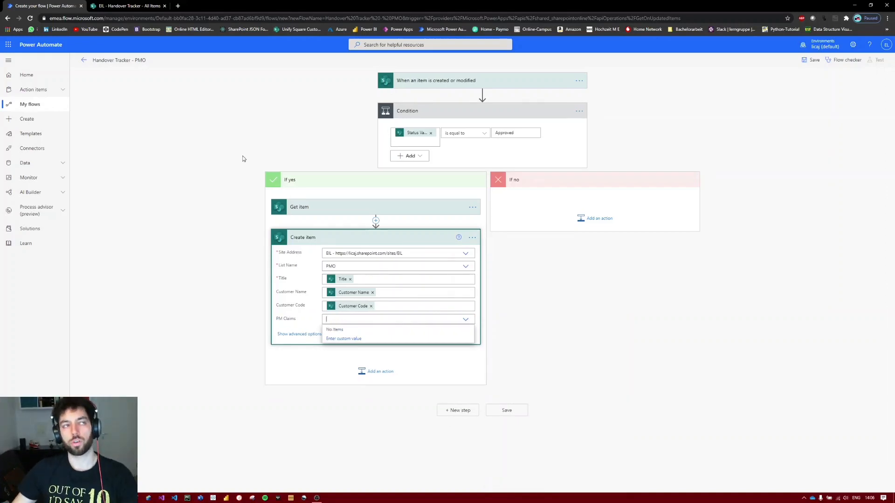
{"action": "left_click", "coordinate": [139, 5]}
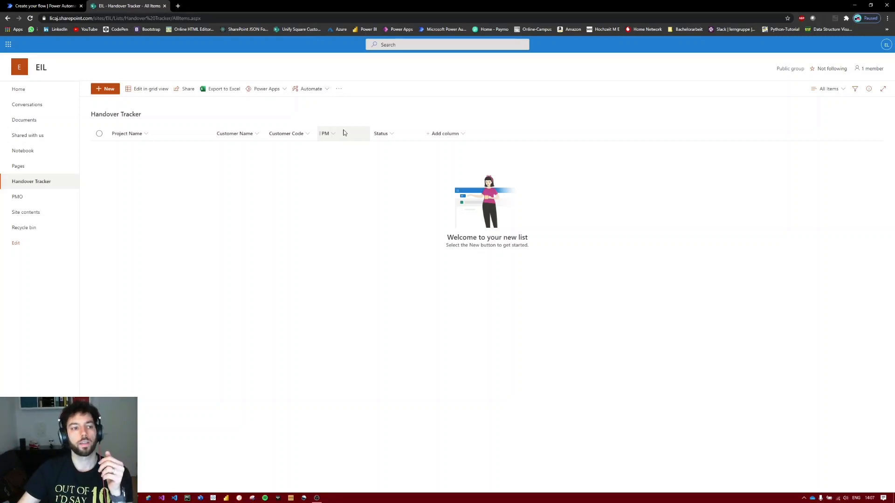
{"action": "left_click", "coordinate": [78, 4]}
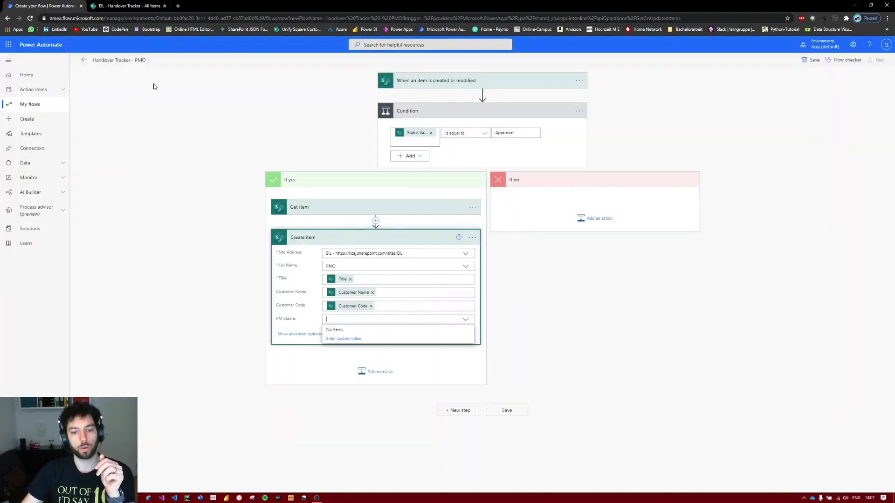
{"action": "left_click", "coordinate": [346, 340]}
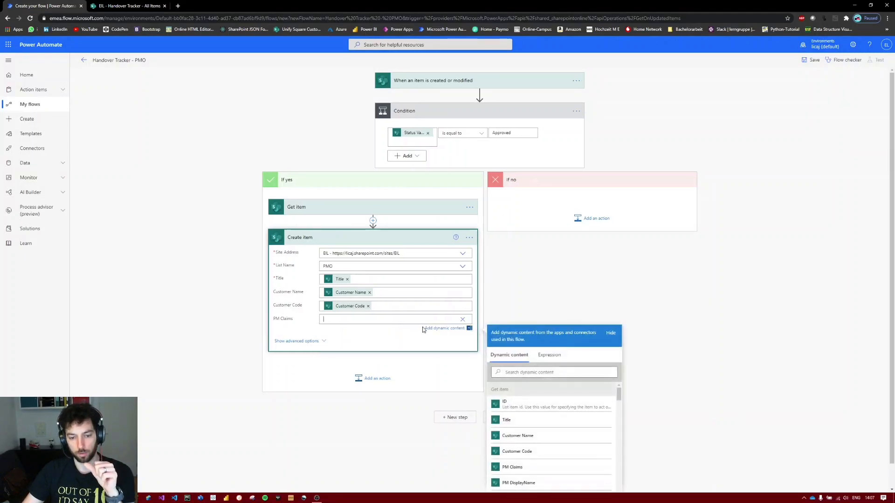
{"action": "left_click", "coordinate": [540, 372]}
{"action": "type", "text": "PM"}
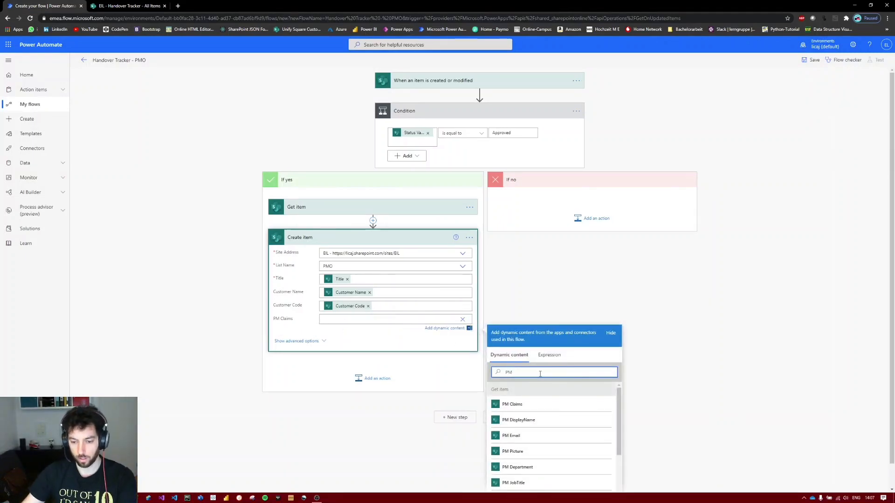
{"action": "scroll", "coordinate": [674, 399], "scroll_direction": "down", "scroll_amount": 1}
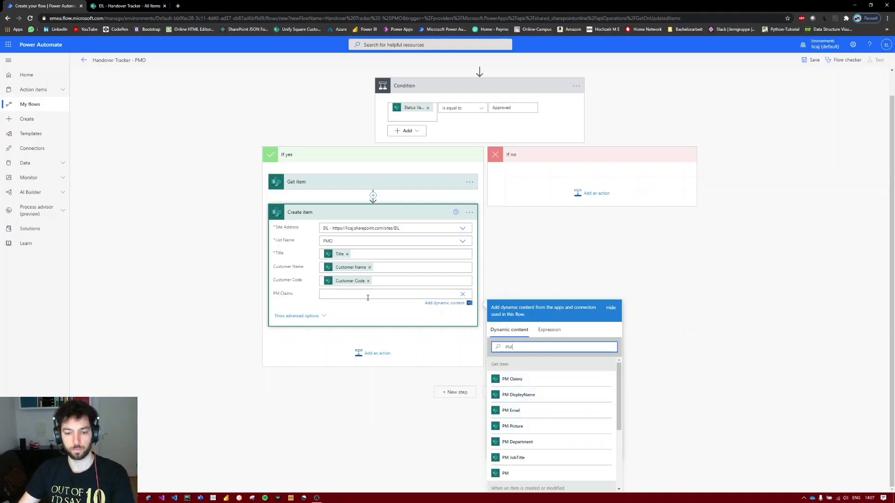
{"action": "left_click", "coordinate": [535, 397]}
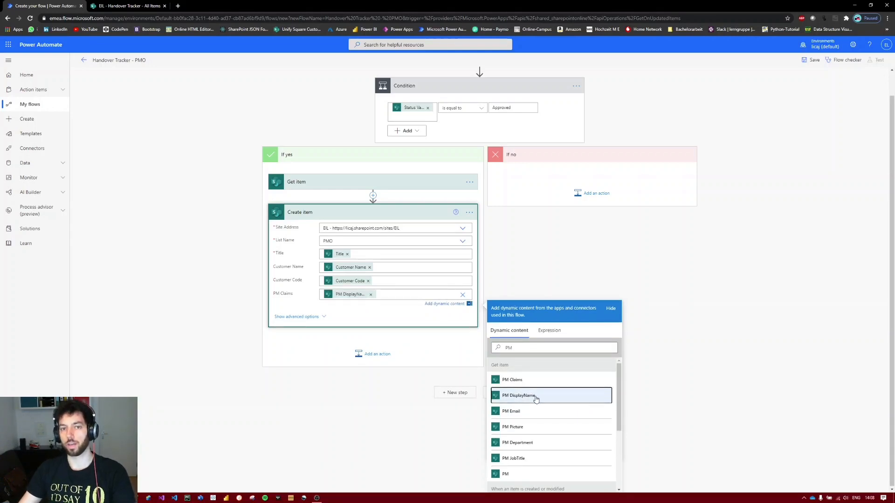
Add a Send an email notification (V3) action after Create item in the If yes branch
{"action": "left_click", "coordinate": [383, 355]}
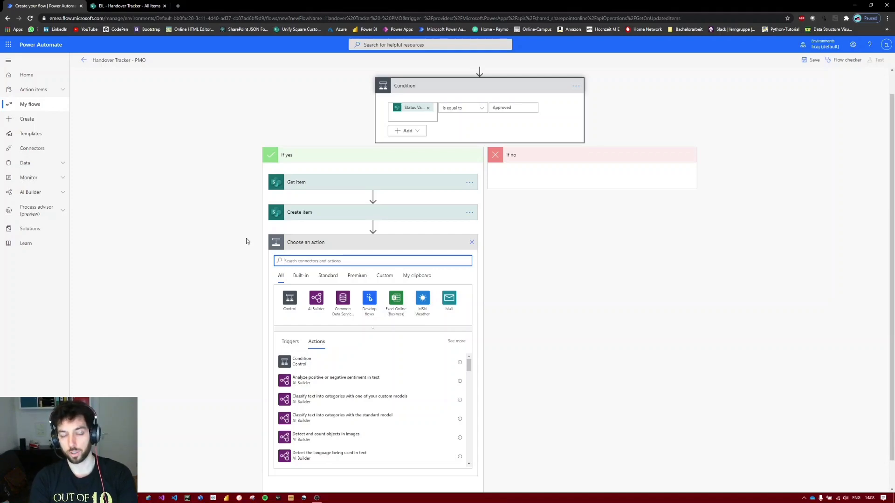
{"action": "type", "text": "se"}
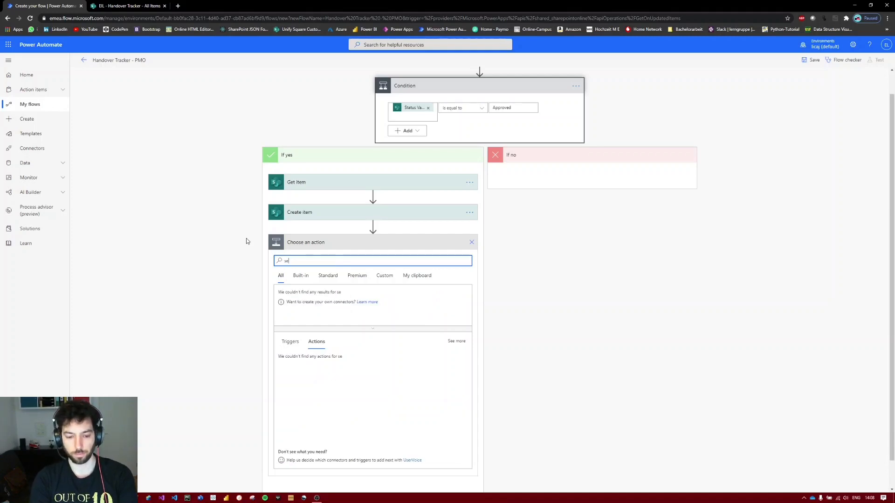
{"action": "type", "text": "nd an email n"}
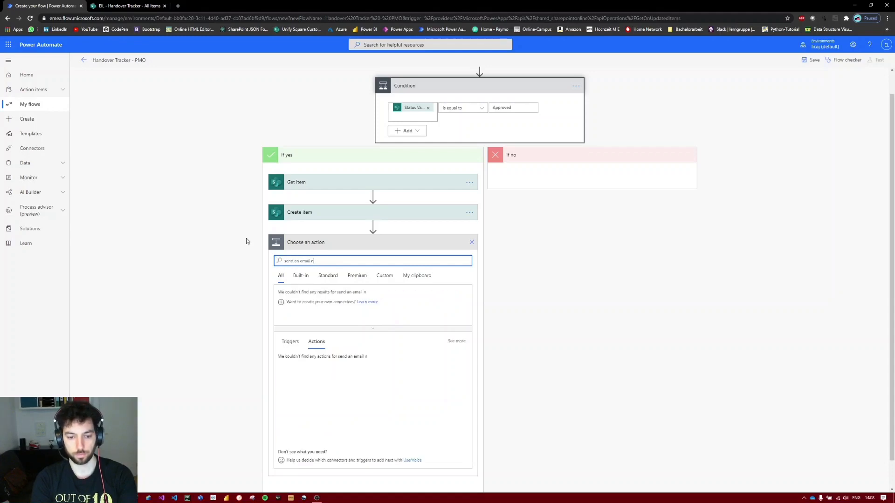
{"action": "type", "text": "otifica"}
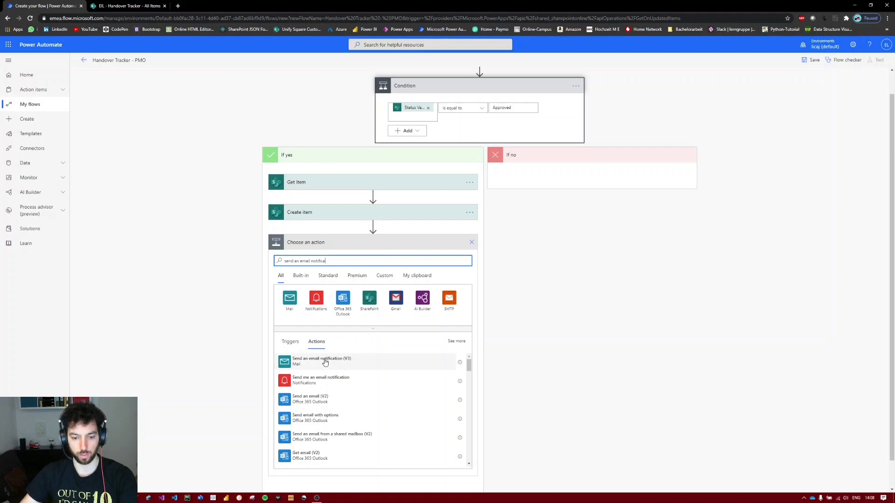
{"action": "left_click", "coordinate": [324, 363]}
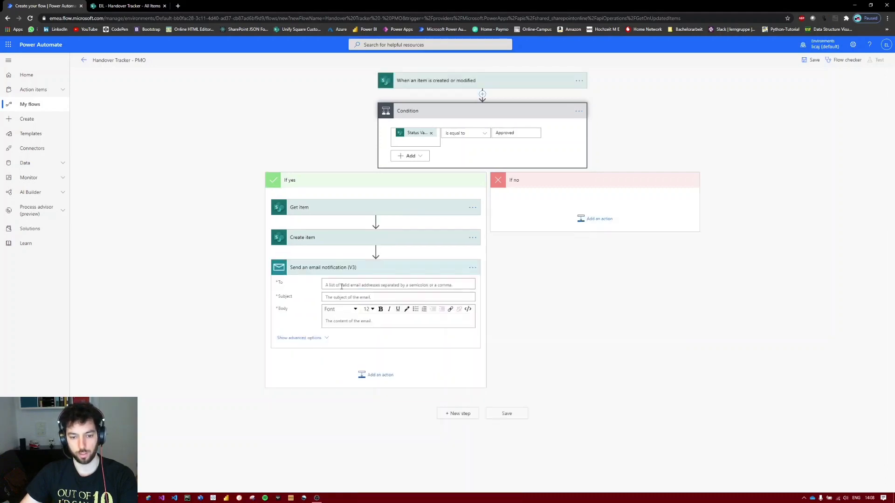
Set the email notification's recipient to the PM Email dynamic content from Create item
{"action": "left_click", "coordinate": [342, 287]}
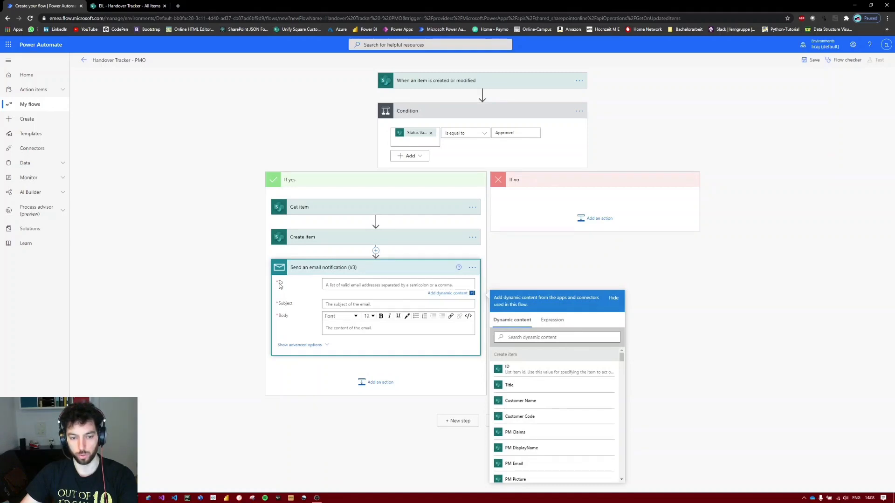
{"action": "left_click", "coordinate": [550, 335]}
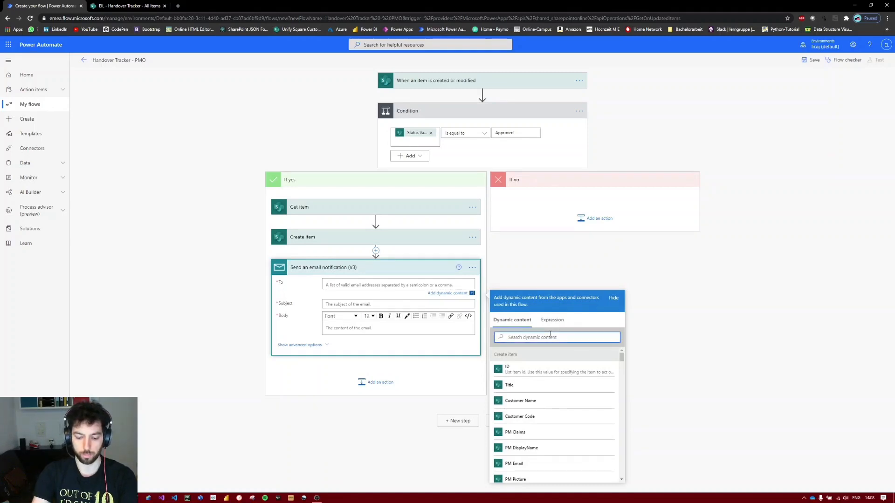
{"action": "type", "text": "PM"}
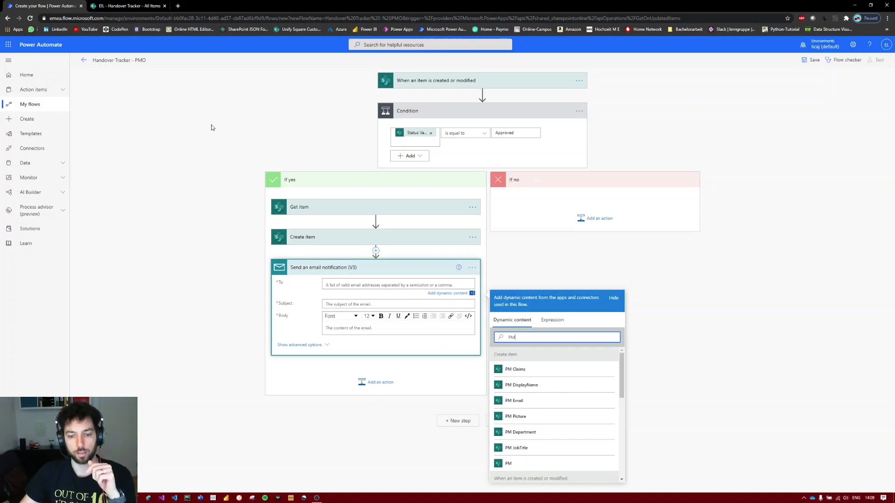
{"action": "left_click", "coordinate": [528, 402]}
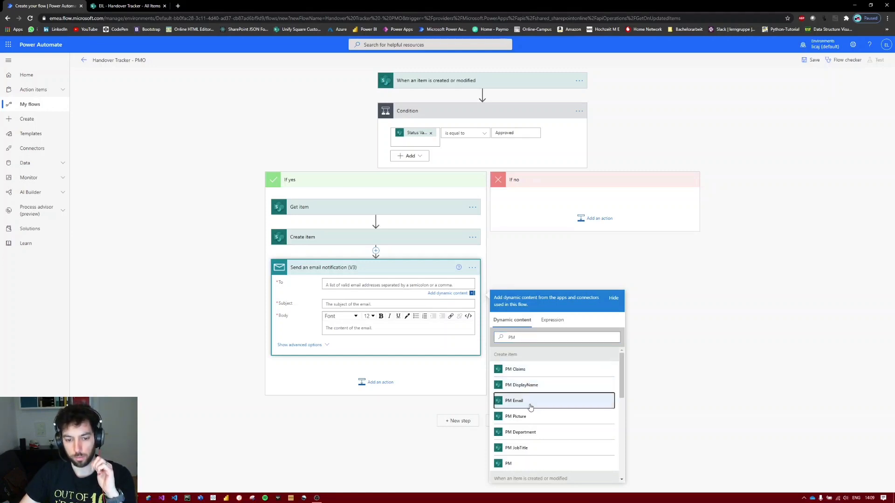
Set the email subject to "Project [Title] has been assigned to you!", using Create item's Title dynamic content
{"action": "left_click", "coordinate": [350, 305]}
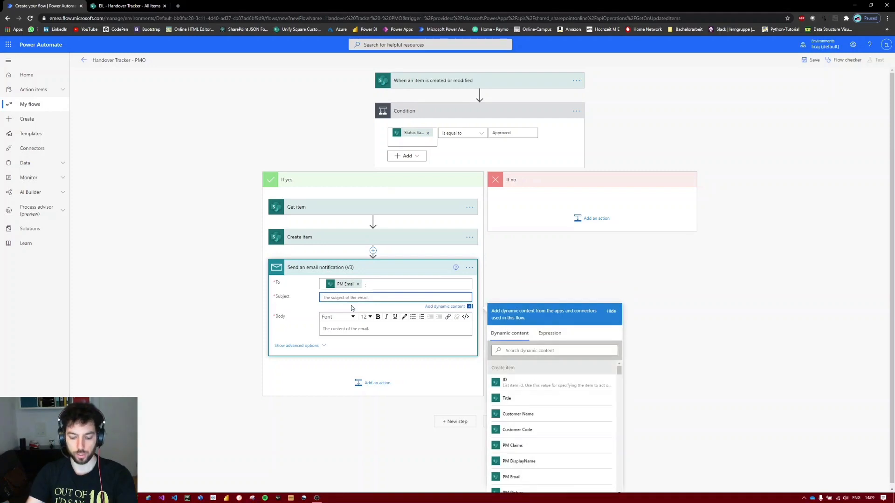
{"action": "type", "text": "Project"}
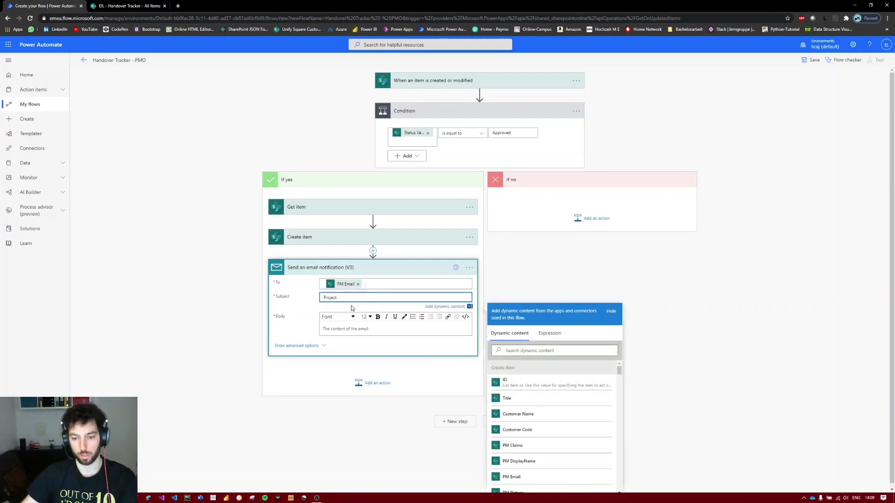
{"action": "left_click", "coordinate": [511, 351]}
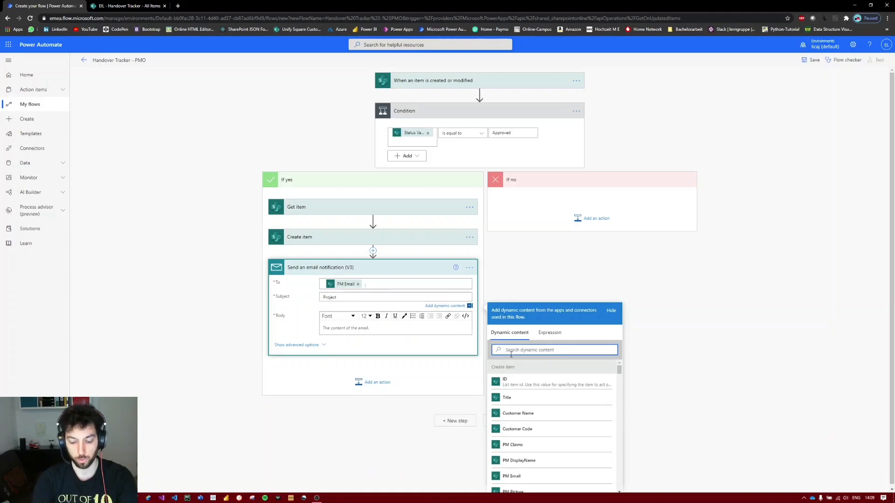
{"action": "type", "text": "title"}
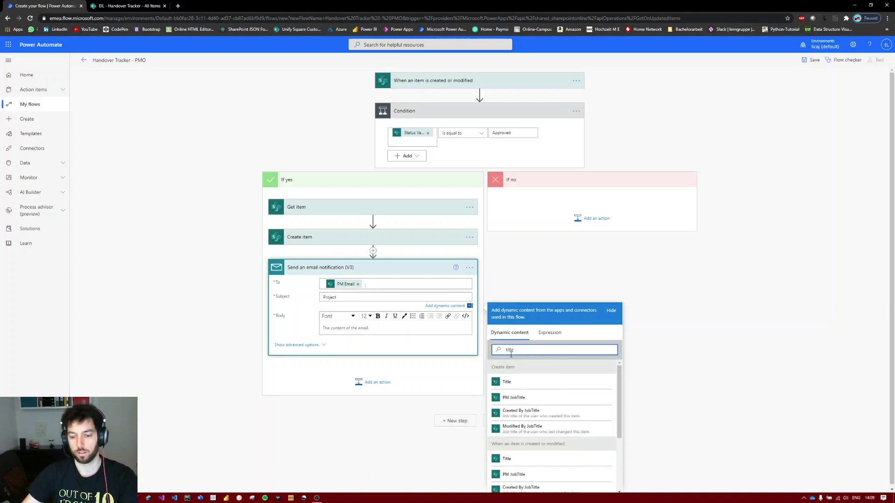
{"action": "left_click", "coordinate": [512, 383]}
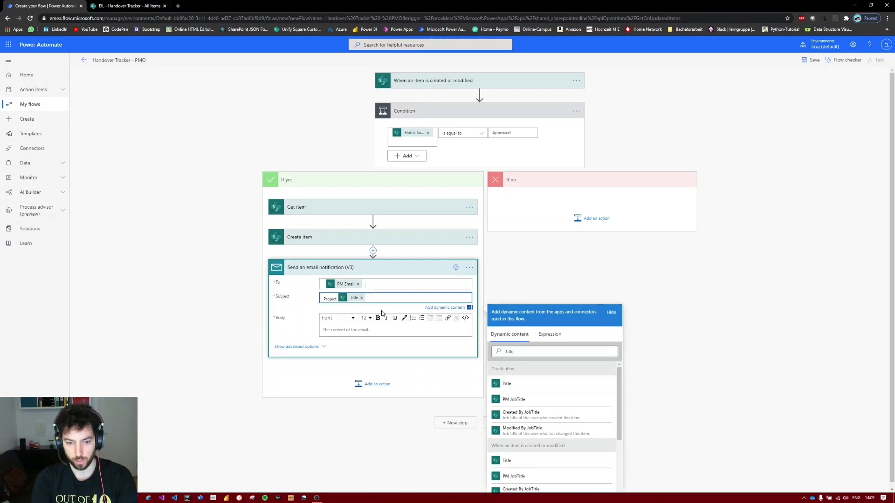
{"action": "type", "text": "has been a"}
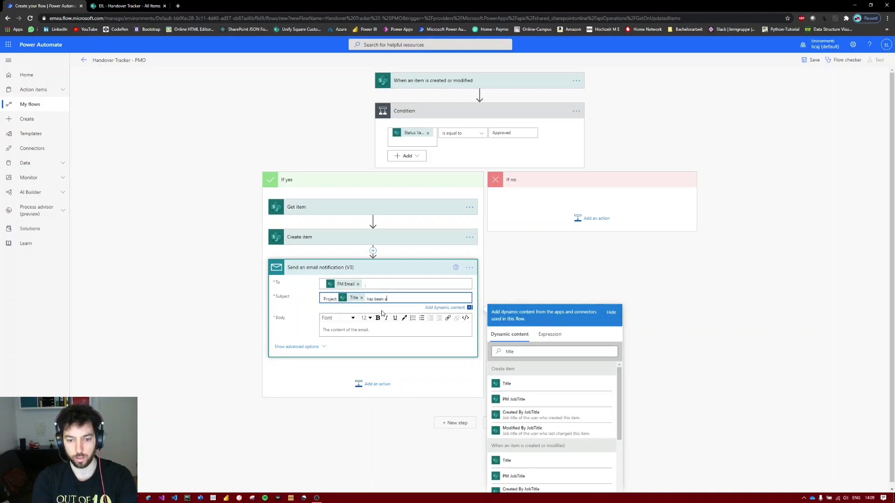
{"action": "type", "text": "ssigned to you"}
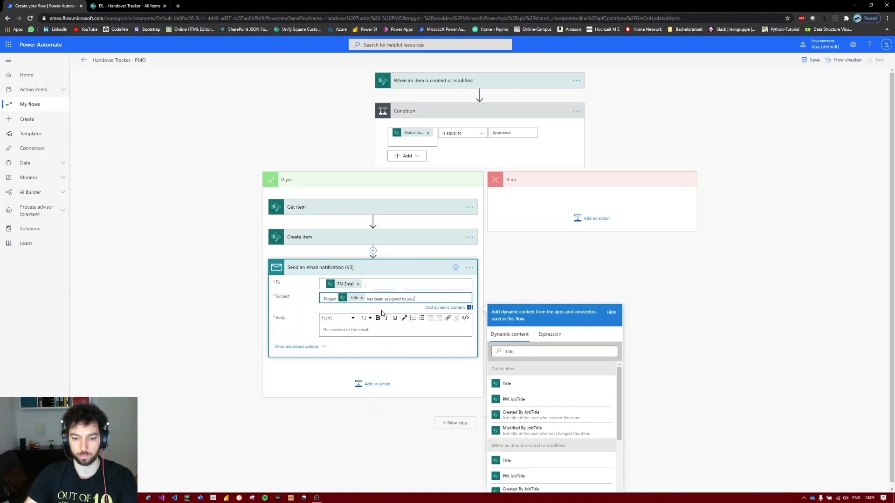
{"action": "type", "text": "!"}
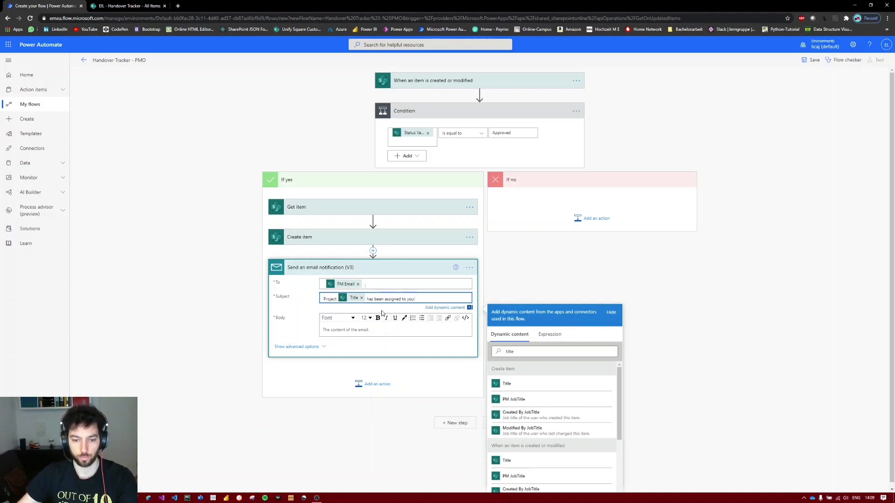
Start the email body with the greeting "Dear", Create item's PM DisplayName and a comma, followed by a new line
{"action": "left_click", "coordinate": [357, 324]}
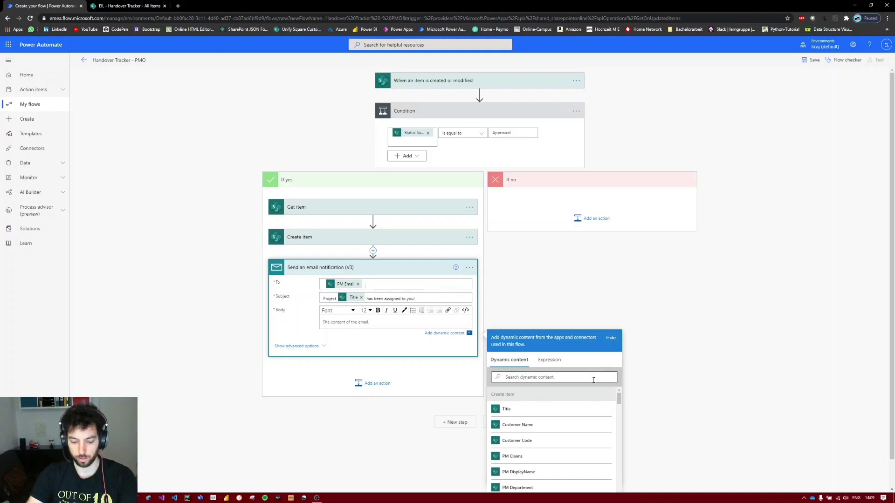
{"action": "type", "text": "Dear"}
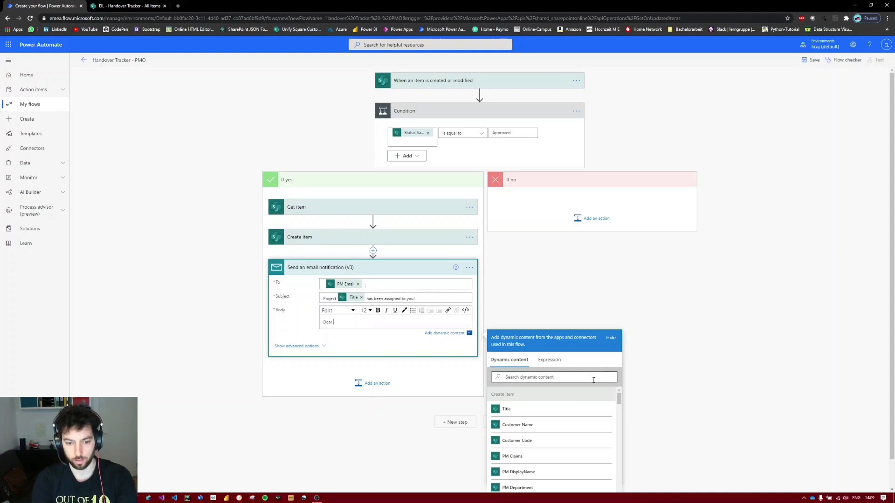
{"action": "left_click", "coordinate": [593, 380]}
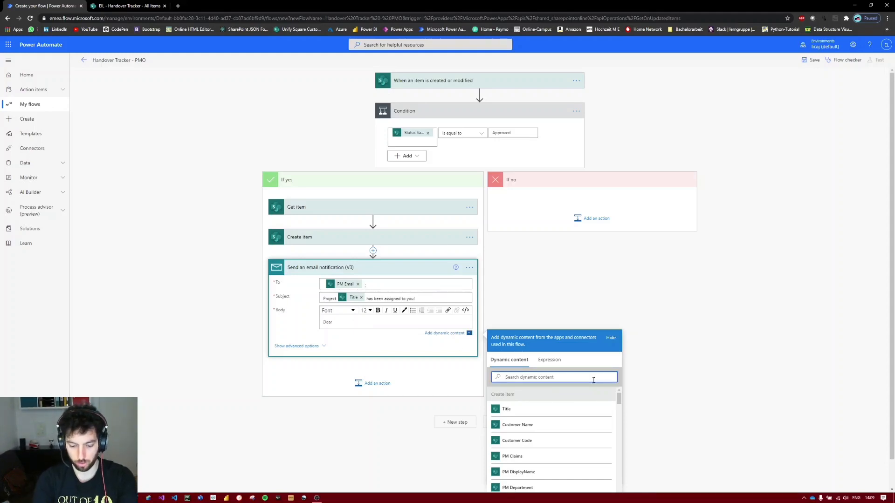
{"action": "type", "text": "PM"}
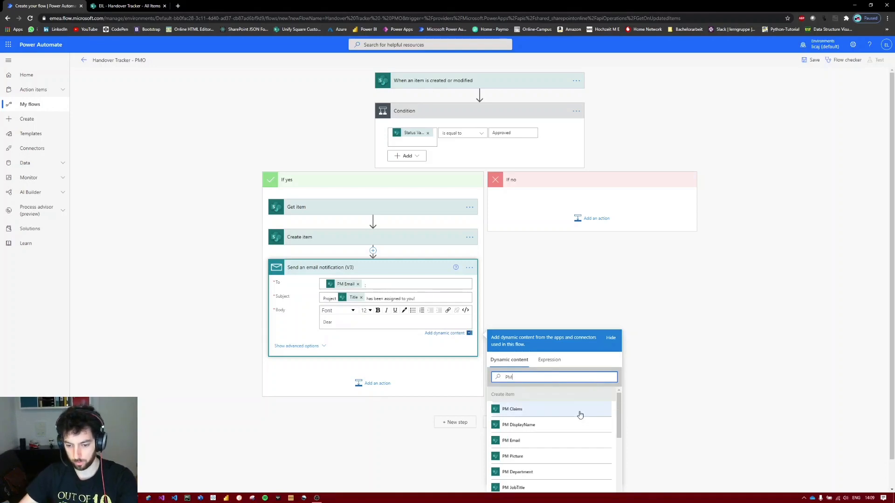
{"action": "left_click", "coordinate": [572, 426]}
{"action": "type", "text": ","}
{"action": "key", "text": "Return"}
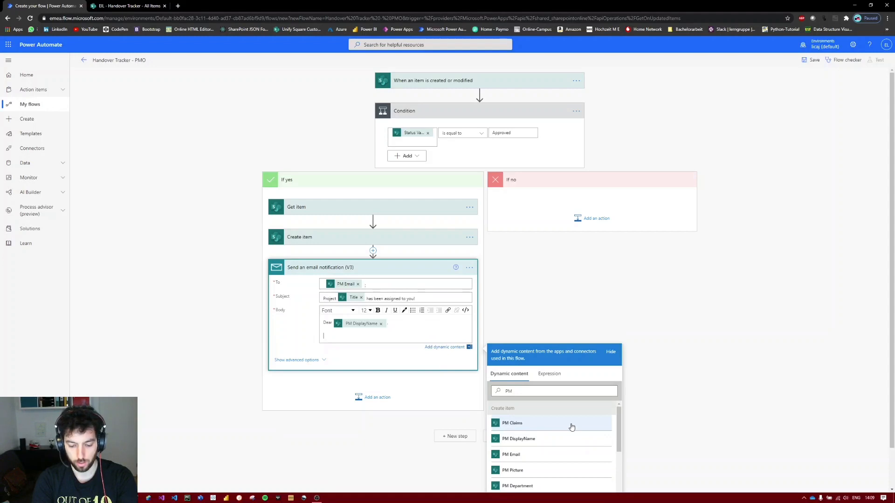
Add the body sentence "a new project has been assigned to you, details below:" and begin a new paragraph
{"action": "type", "text": "a new pro"}
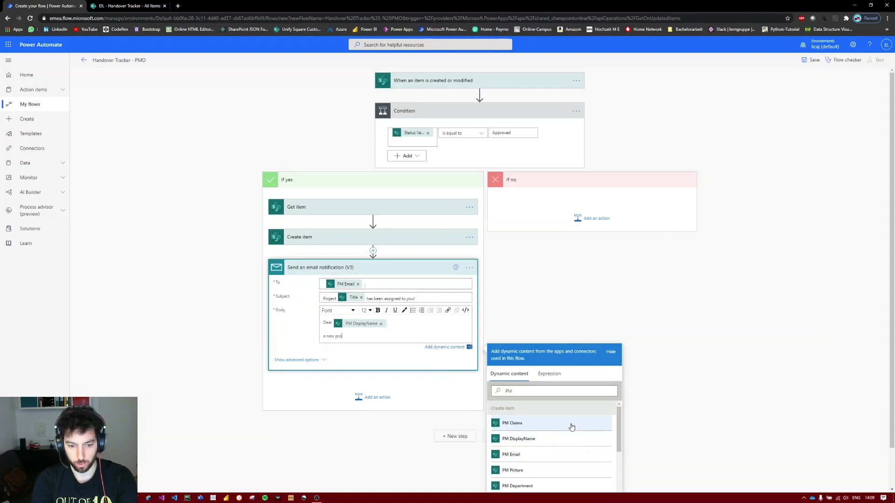
{"action": "type", "text": "ject has been ass"}
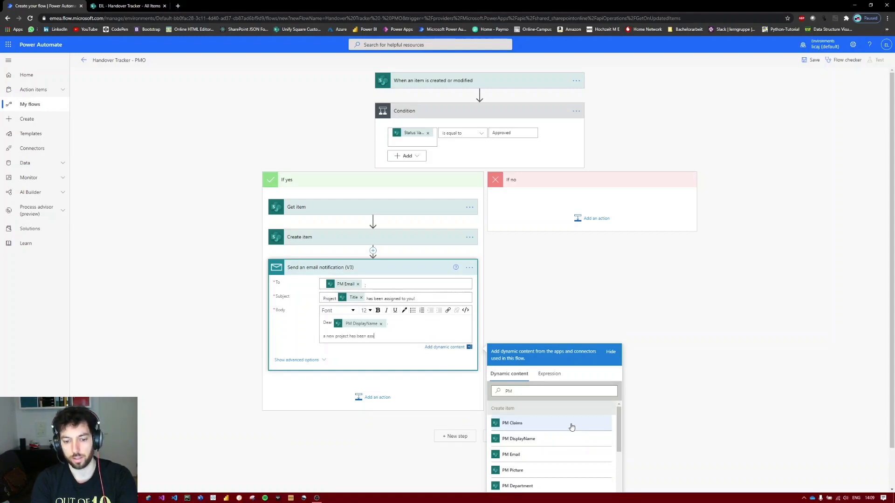
{"action": "type", "text": "igned to you"}
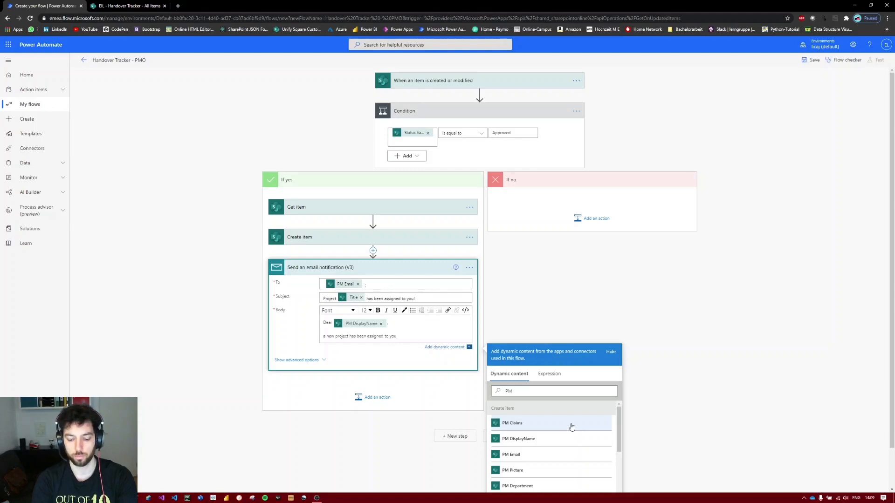
{"action": "type", "text": ", deta"}
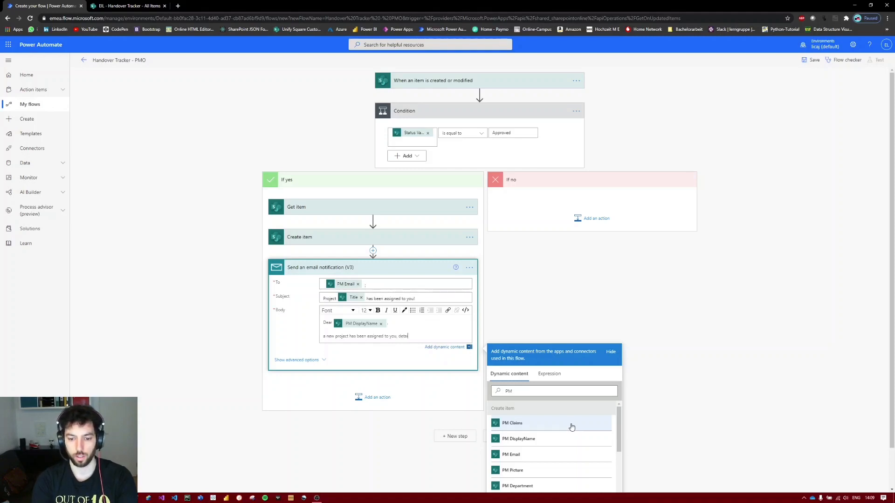
{"action": "type", "text": "ils below:"}
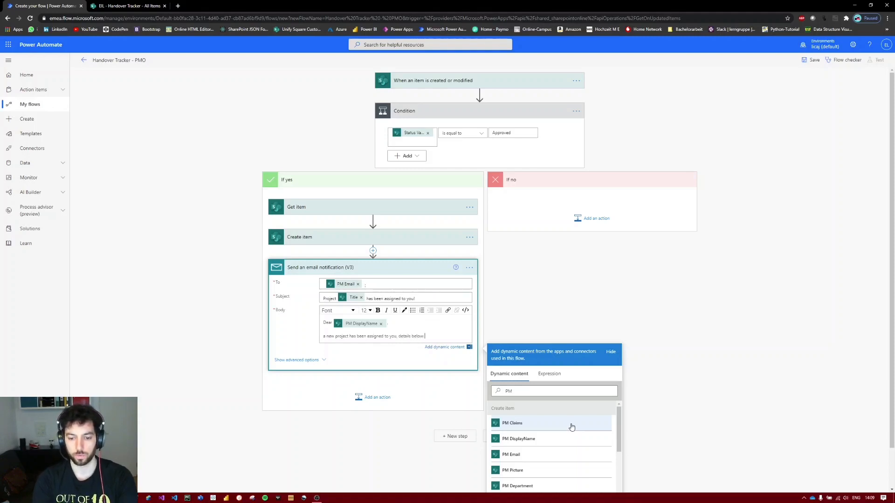
{"action": "key", "text": "Return"}
Add a "Project Name:" line to the email body with Create item's Title dynamic content, followed by a new line
{"action": "type", "text": "Pro"}
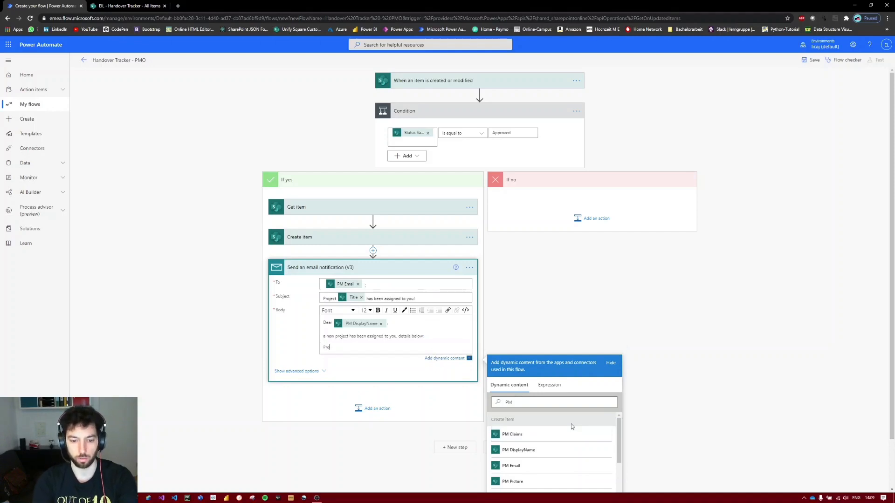
{"action": "type", "text": "ject Name:"}
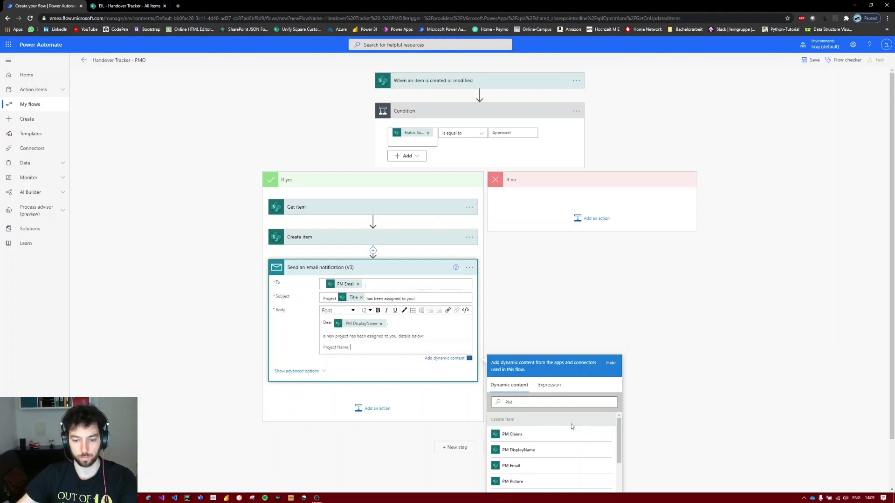
{"action": "double_click", "coordinate": [557, 404]}
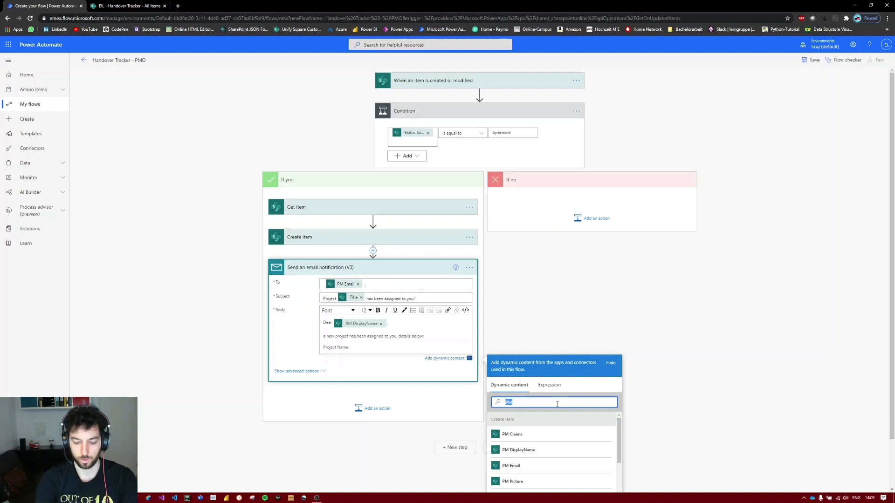
{"action": "type", "text": "title"}
{"action": "left_click", "coordinate": [554, 415]}
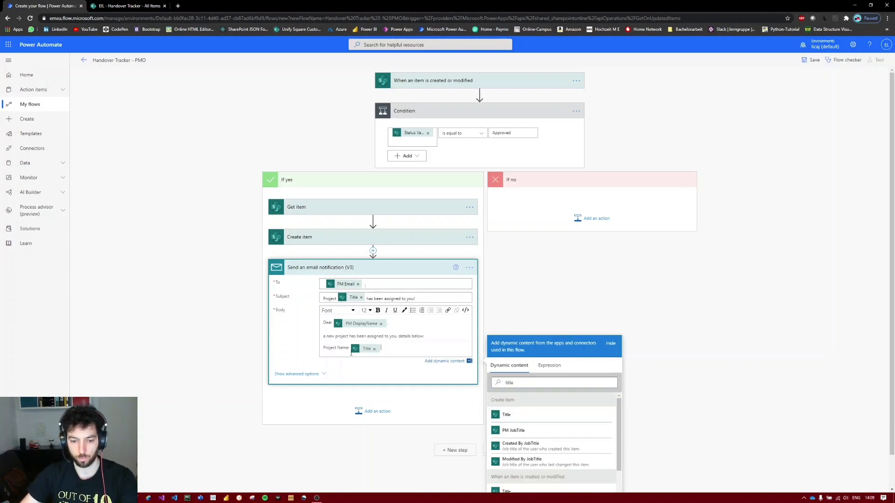
{"action": "key", "text": "Return"}
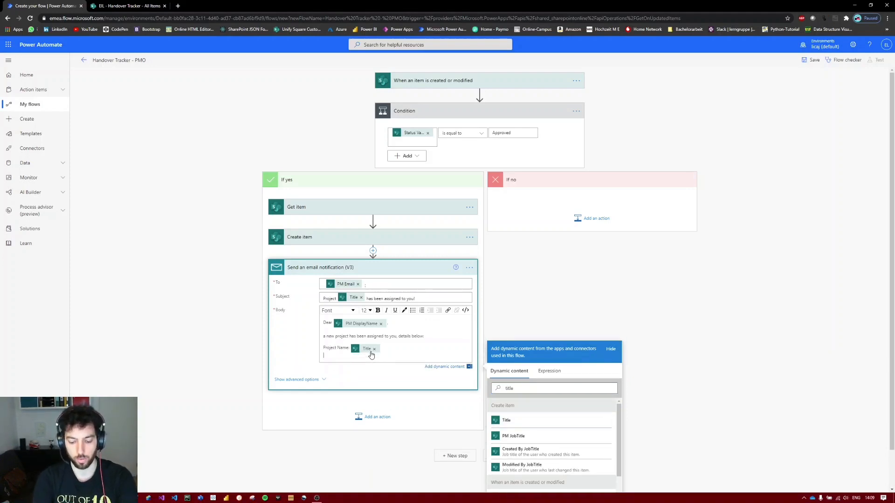
Add a "Customer Name:" line to the email body with Create item's Customer Name dynamic content
{"action": "type", "text": "Customer Name"}
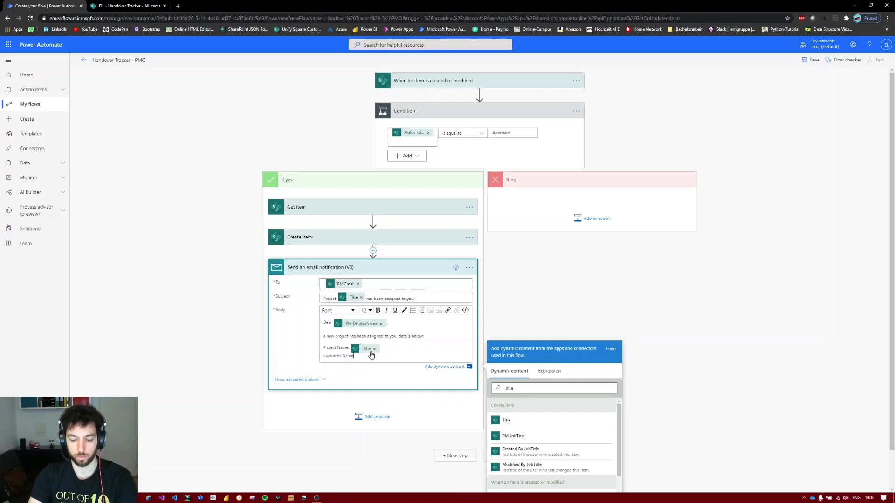
{"action": "type", "text": ":"}
{"action": "double_click", "coordinate": [523, 389]}
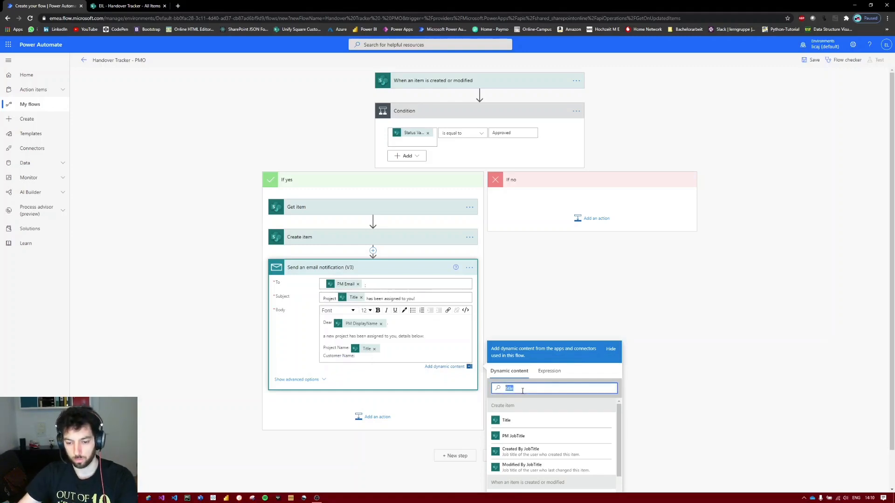
{"action": "type", "text": "customer"}
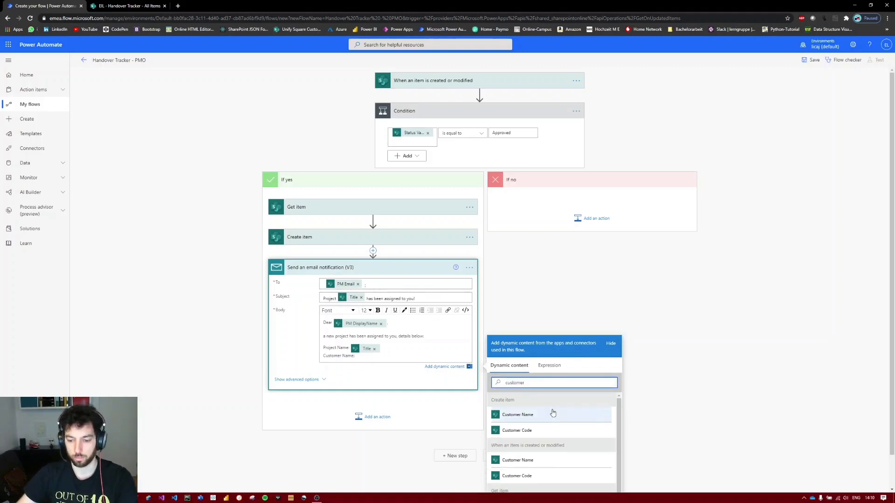
{"action": "left_click", "coordinate": [527, 414]}
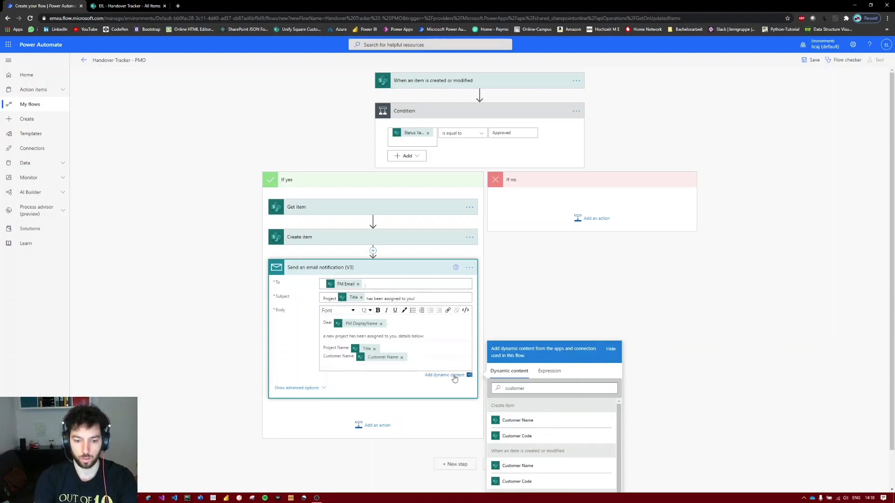
Add a "Customer Code:" line to the email body with Create item's Customer Code dynamic content, followed by a new line
{"action": "type", "text": "Customer Code:"}
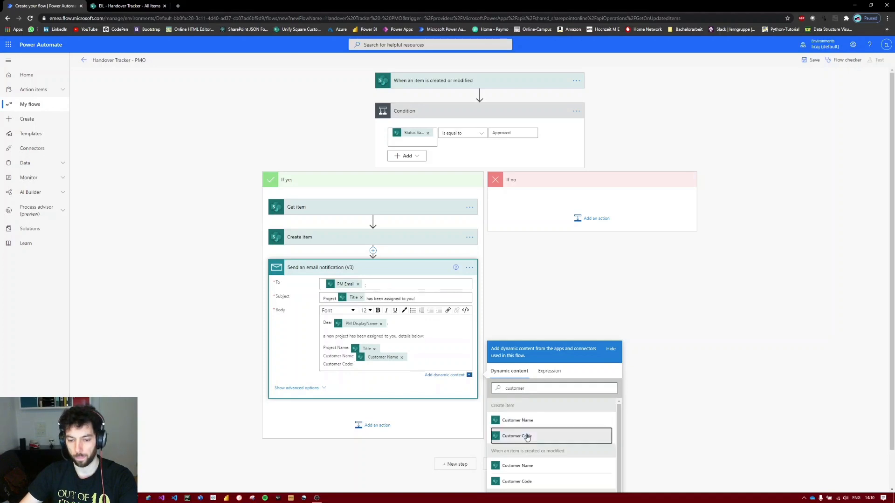
{"action": "left_click", "coordinate": [518, 436]}
{"action": "key", "text": "Return"}
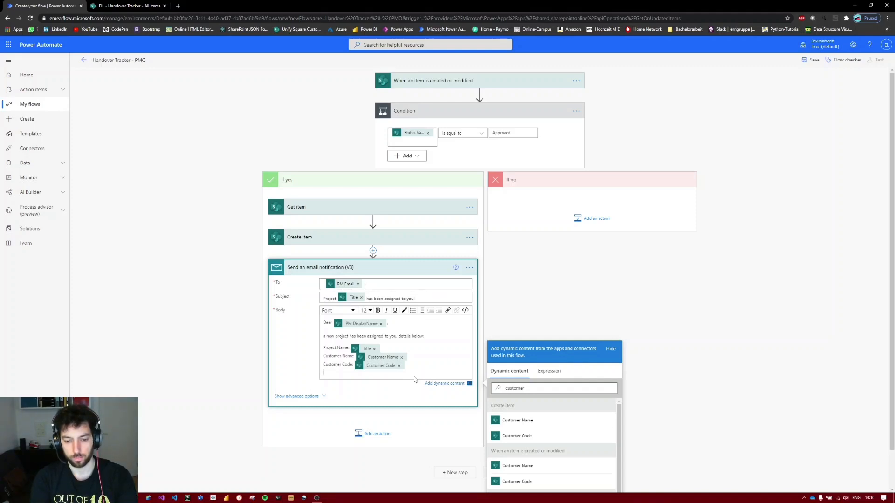
Add a "Link:" line to the email body with Create item's Link to item dynamic content
{"action": "type", "text": "ink:"}
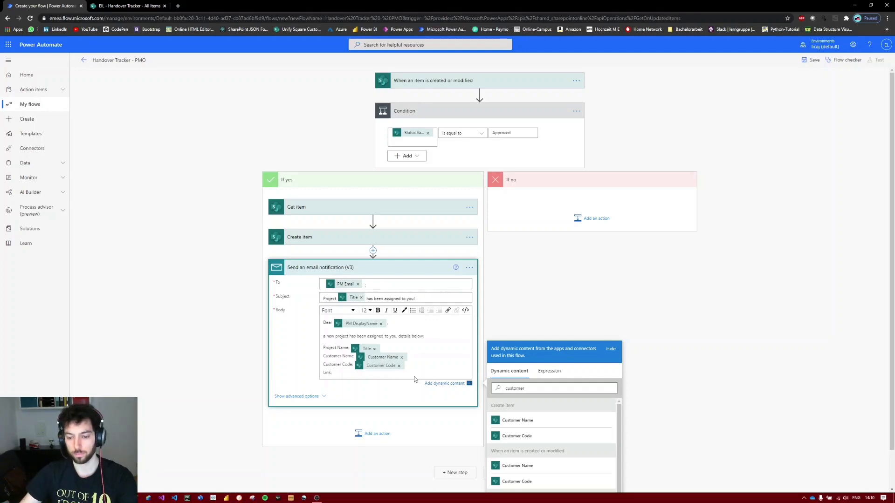
{"action": "left_click", "coordinate": [536, 388]}
{"action": "key", "text": "BackSpace"}
{"action": "key", "text": "BackSpace"}
{"action": "key", "text": "BackSpace"}
{"action": "key", "text": "BackSpace"}
{"action": "key", "text": "BackSpace"}
{"action": "key", "text": "BackSpace"}
{"action": "key", "text": "BackSpace"}
{"action": "key", "text": "BackSpace"}
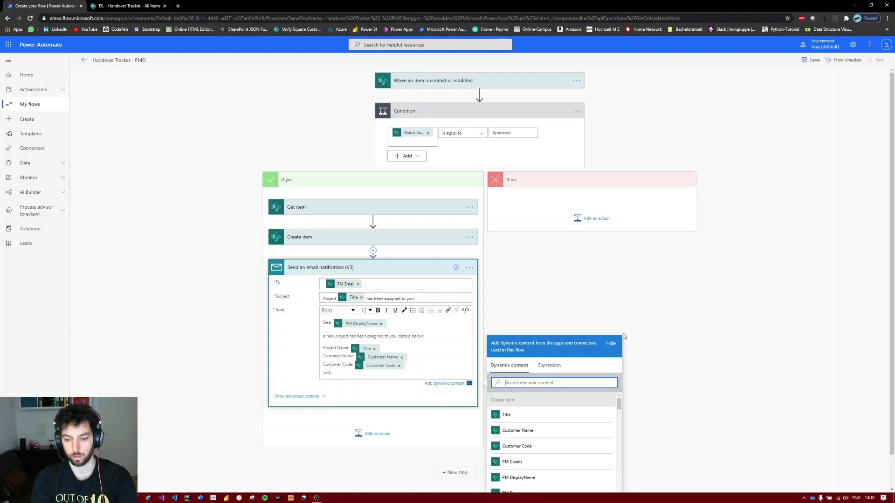
{"action": "type", "text": "link"}
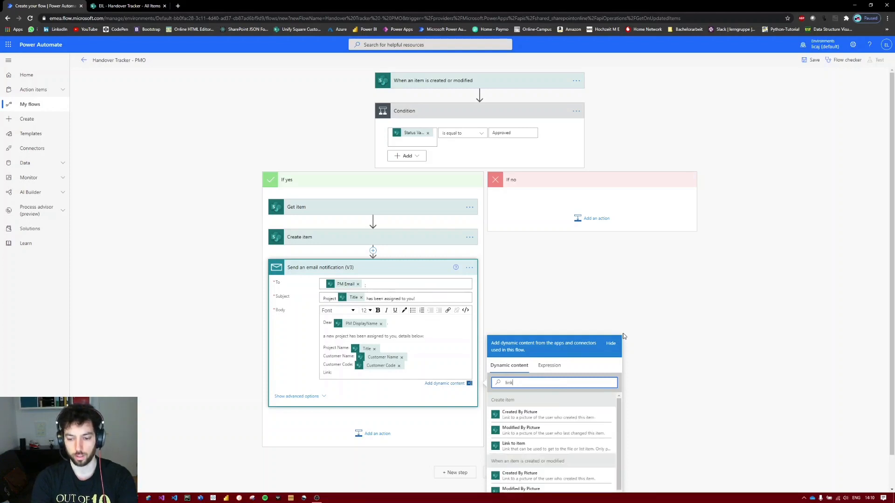
{"action": "type", "text": " to item"}
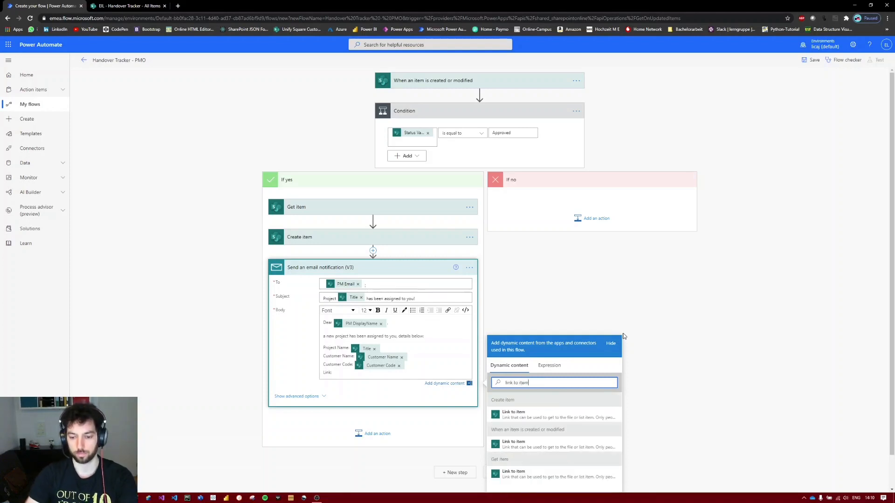
{"action": "left_click", "coordinate": [559, 414]}
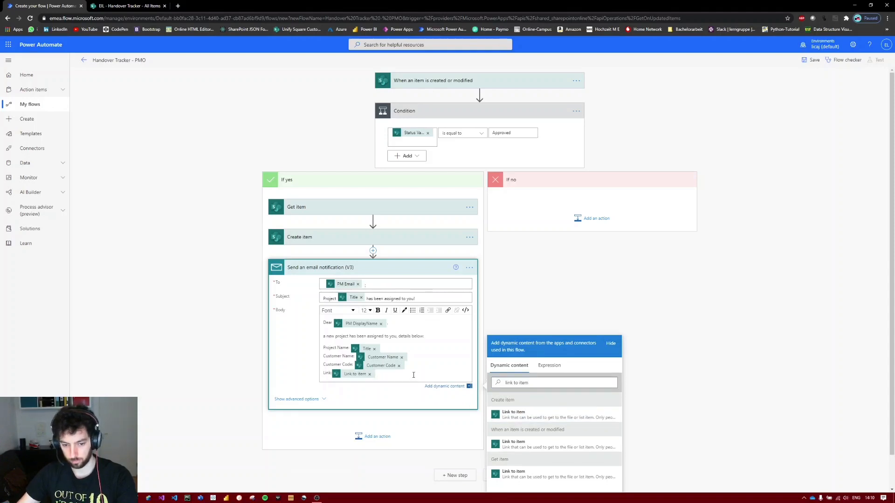
Close the email body with a new paragraph reading "Thank you," and "PMO Automation" on the line below
{"action": "key", "text": "Return"}
{"action": "type", "text": "T"}
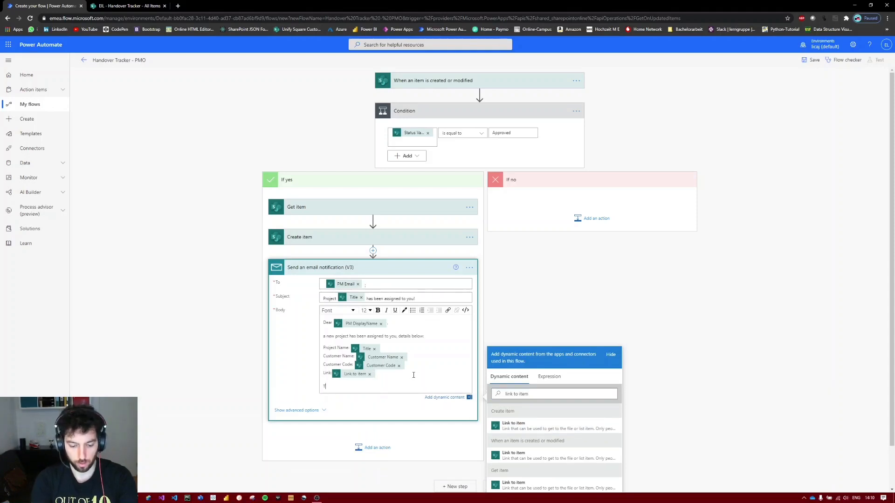
{"action": "type", "text": "hank you,"}
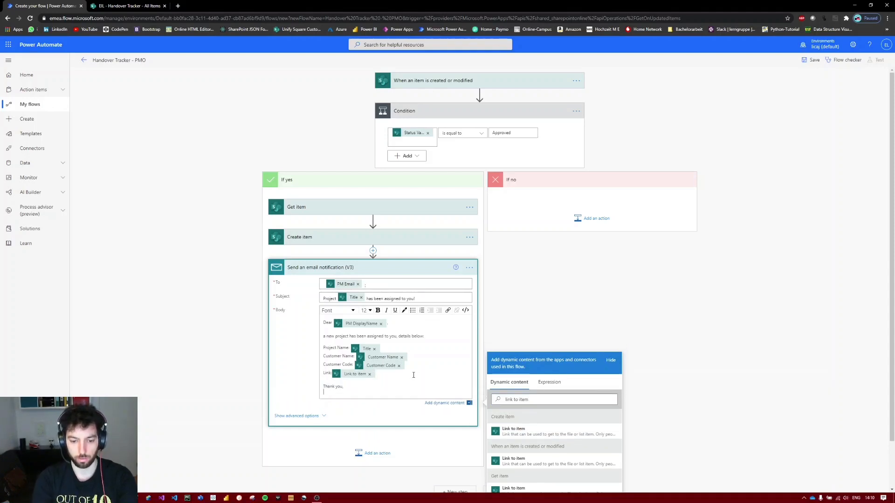
{"action": "key", "text": "shift+Return"}
{"action": "type", "text": "PMO Automation"}
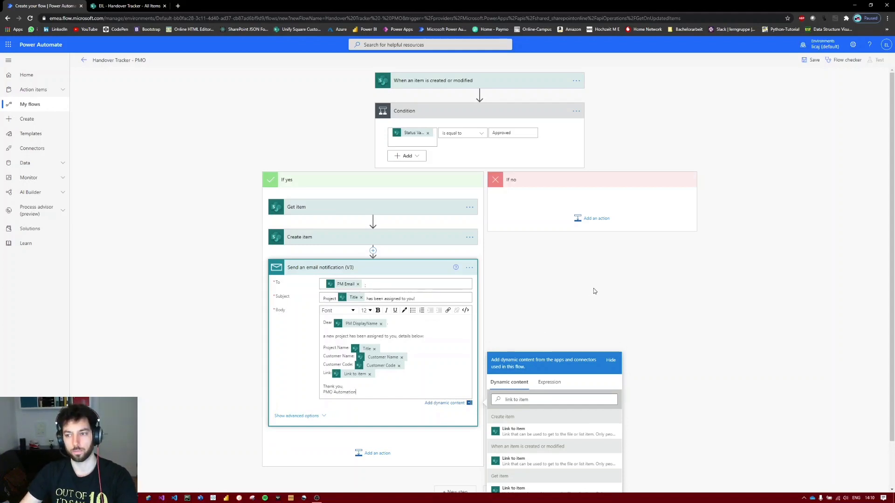
Save the flow and start a manual test run of it
{"action": "left_click", "coordinate": [810, 61]}
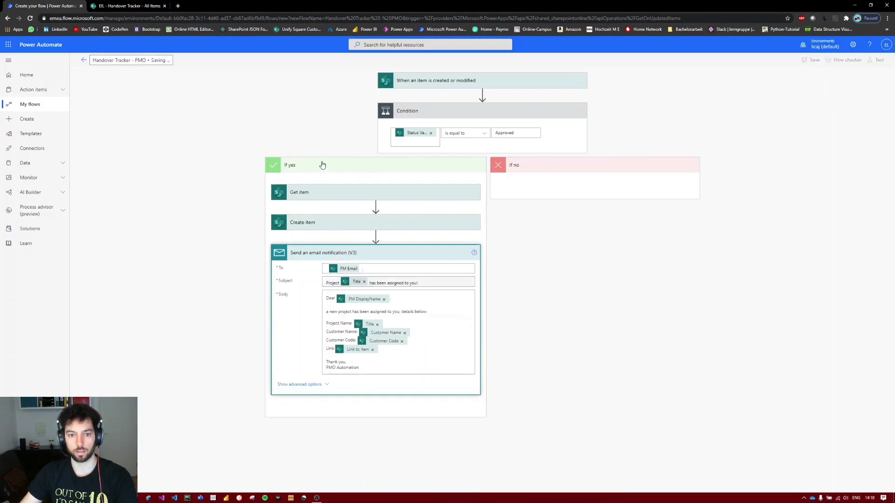
{"action": "left_click", "coordinate": [874, 63]}
{"action": "left_click", "coordinate": [791, 80]}
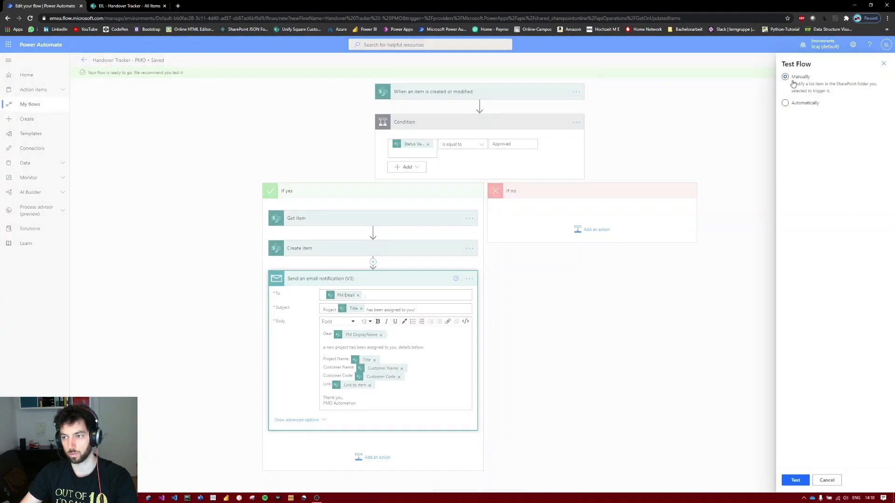
{"action": "left_click", "coordinate": [795, 479]}
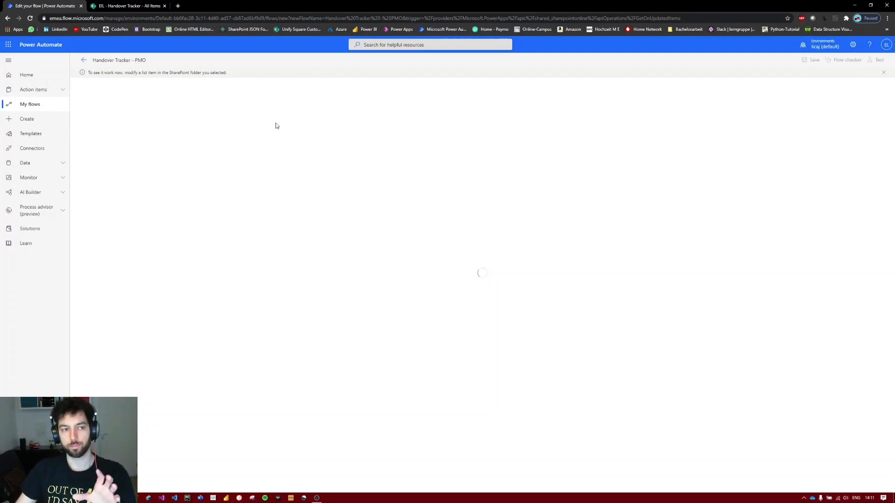
Switch to the Handover Tracker list in SharePoint and start a new item with the Project Name "Samsung User Adoption"
{"action": "left_click", "coordinate": [144, 3]}
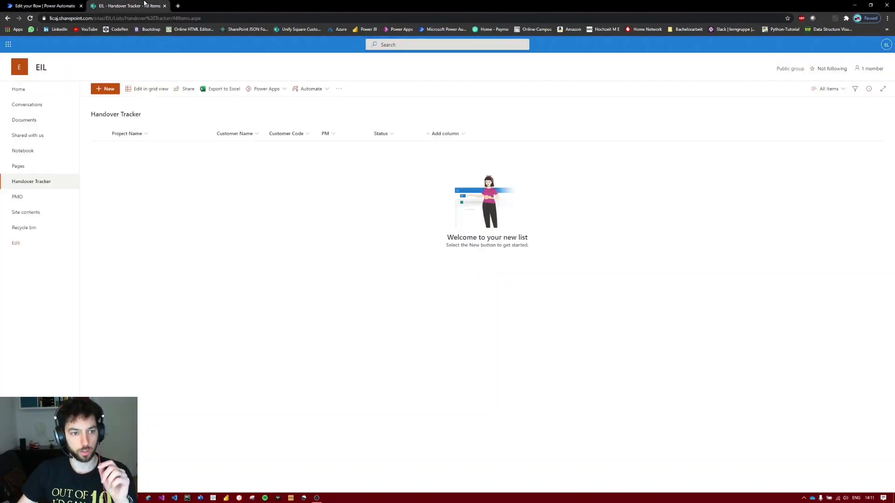
{"action": "left_click", "coordinate": [106, 89]}
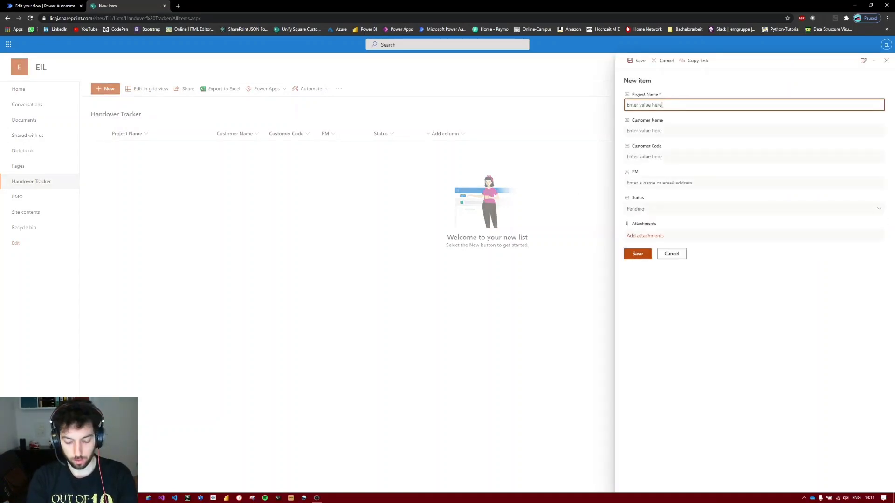
{"action": "type", "text": "Samsung"}
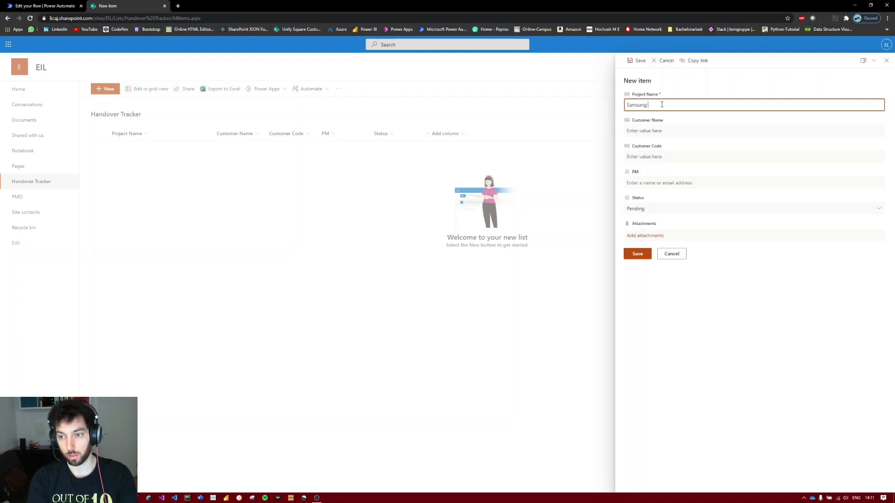
{"action": "type", "text": " User "}
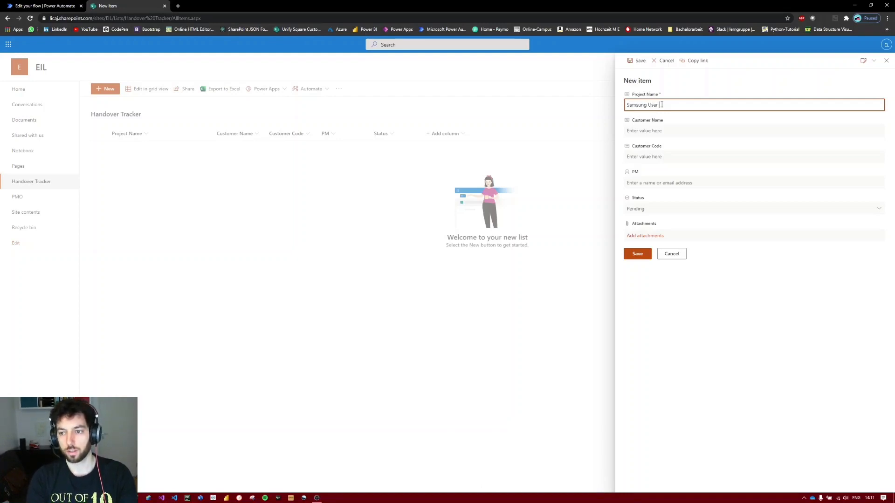
{"action": "type", "text": "Adoption"}
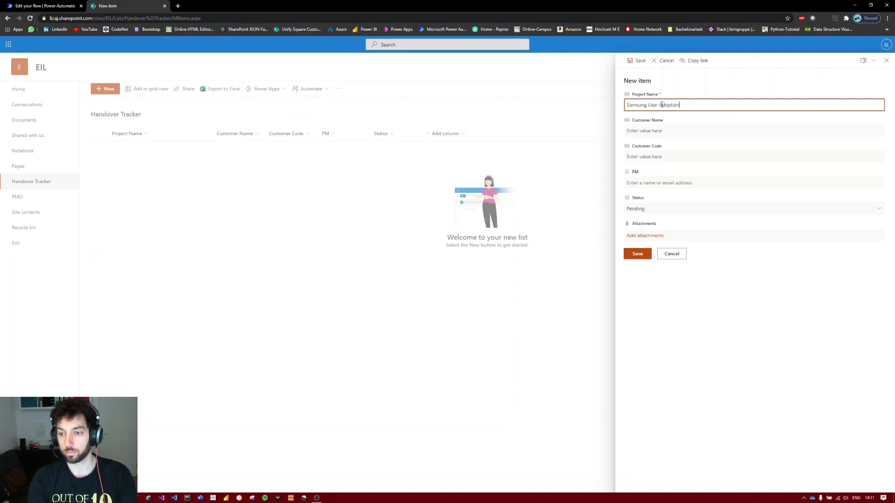
Set the new item's Customer Name to "Samsung", fill in the customer code and the PM's name, and save the item with Pending status
{"action": "key", "text": "Tab"}
{"action": "type", "text": "Sams"}
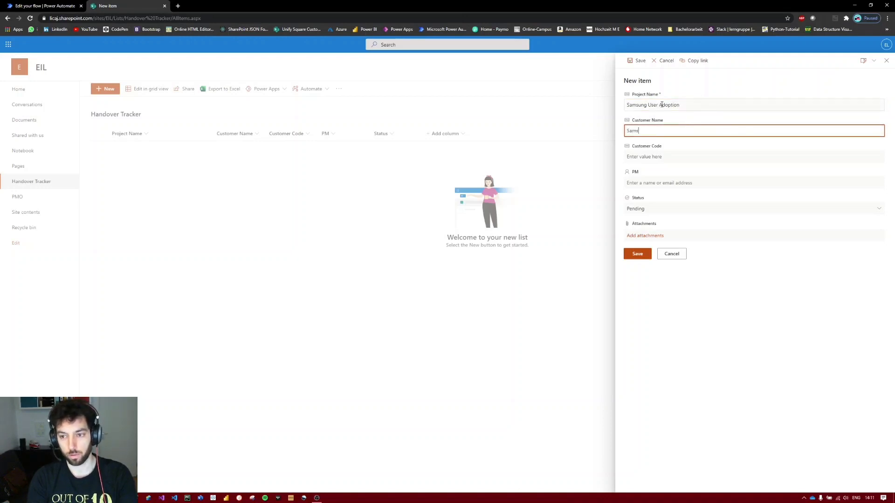
{"action": "key", "text": "Tab"}
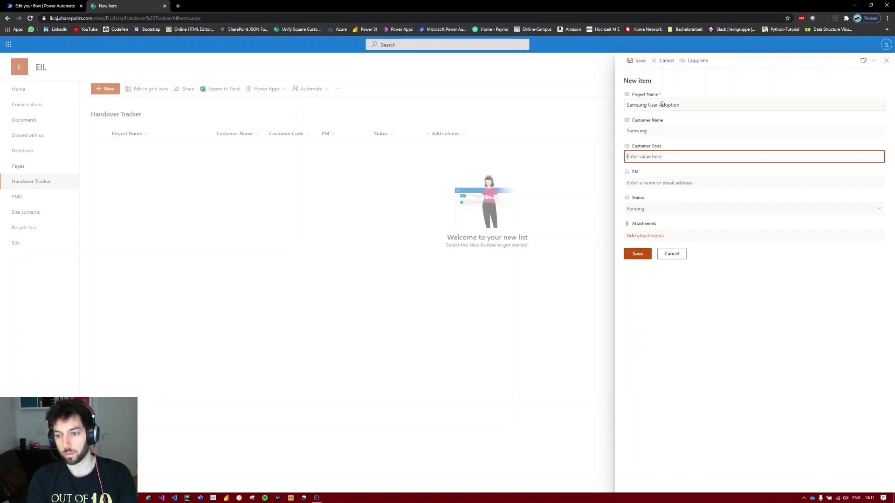
{"action": "type", "text": "D-"}
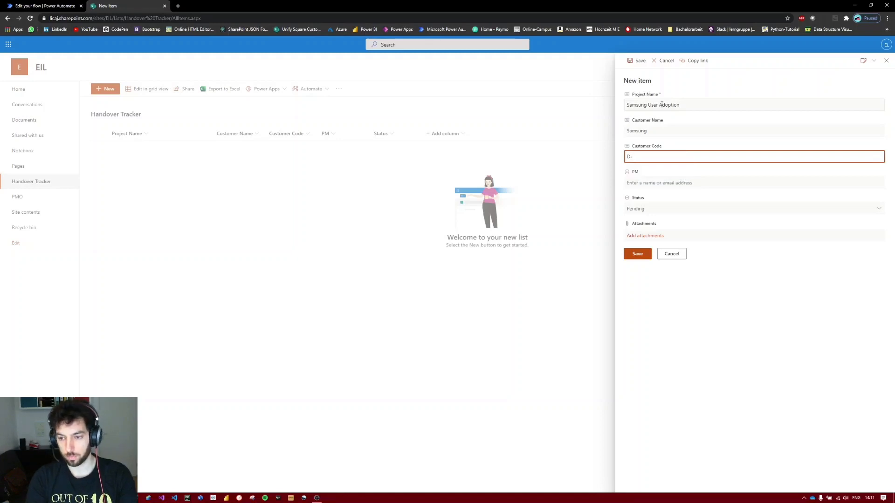
{"action": "type", "text": "1234"}
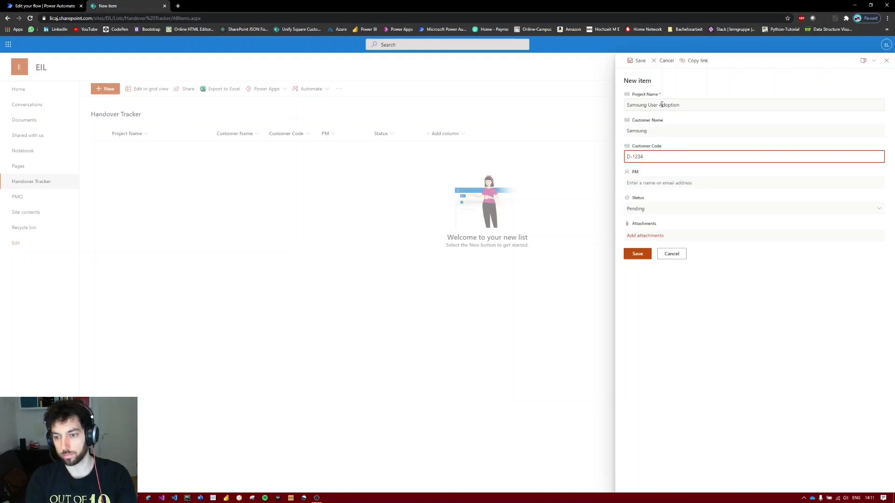
{"action": "key", "text": "Tab"}
{"action": "type", "text": "ilias"}
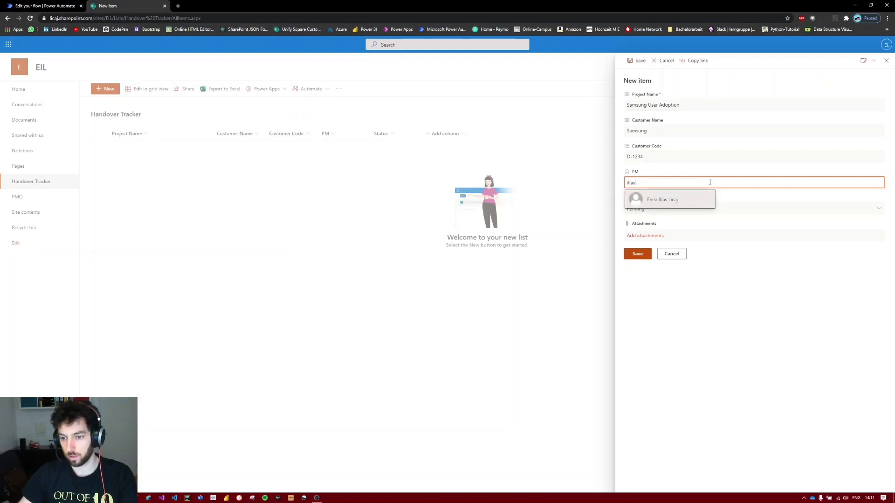
{"action": "left_click", "coordinate": [680, 197]}
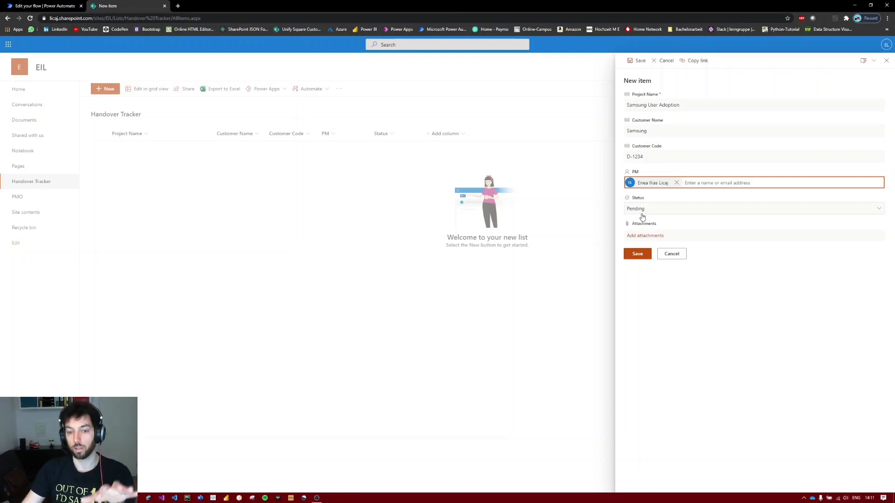
{"action": "left_click", "coordinate": [637, 253]}
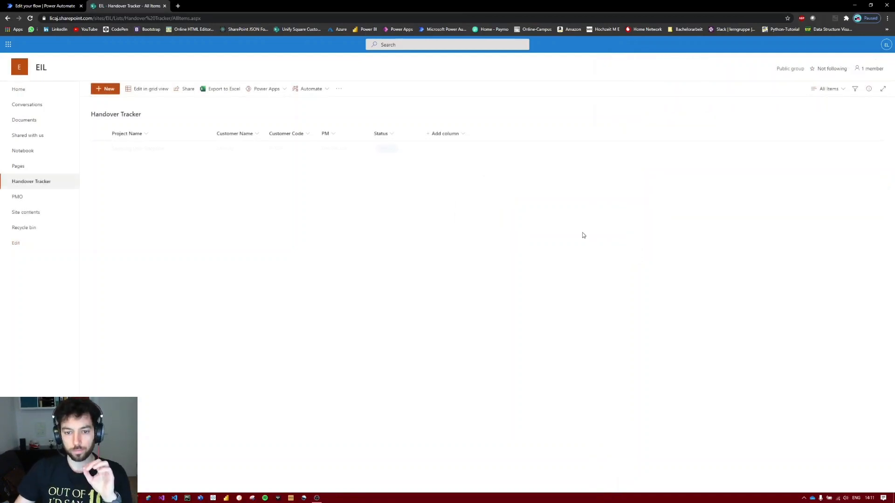
Switch to the flow run in Power Automate and examine the trigger's inputs and the Condition's expression result
{"action": "left_click", "coordinate": [56, 6]}
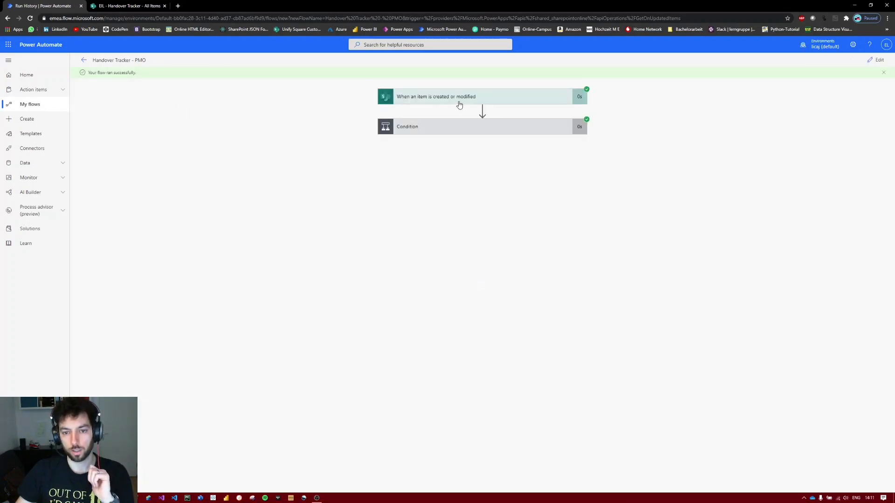
{"action": "left_click", "coordinate": [463, 102]}
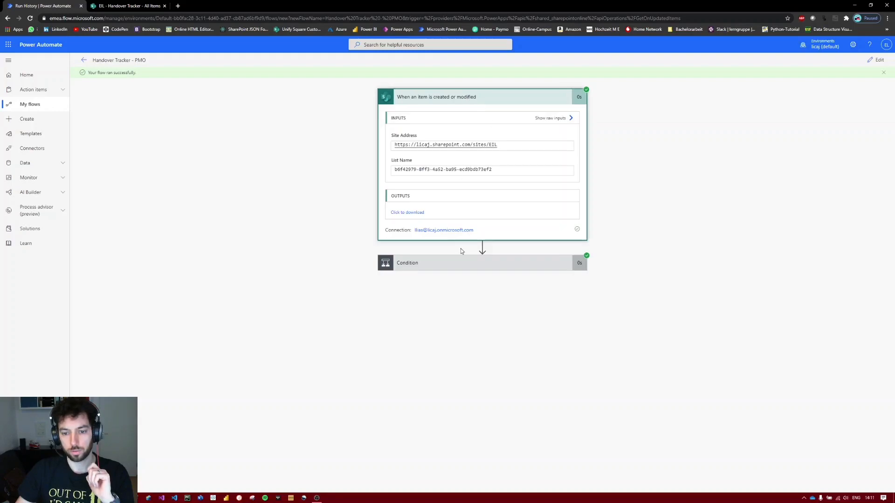
{"action": "left_click", "coordinate": [460, 266]}
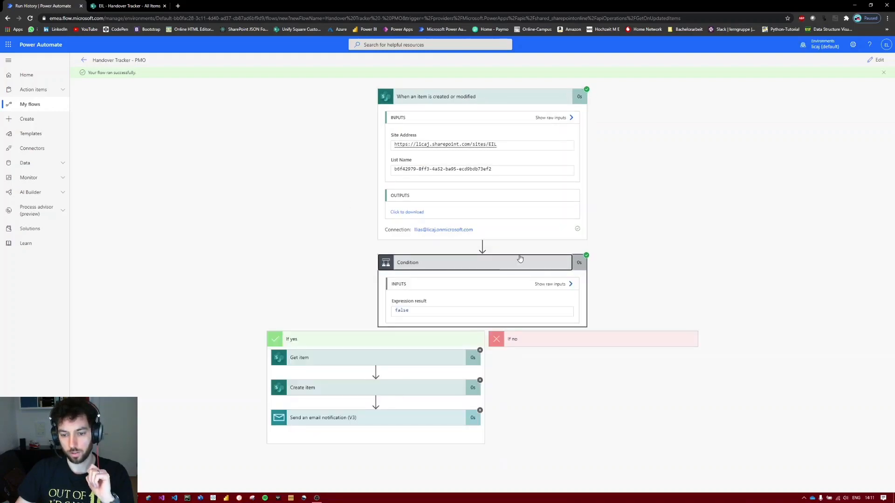
{"action": "double_click", "coordinate": [410, 310]}
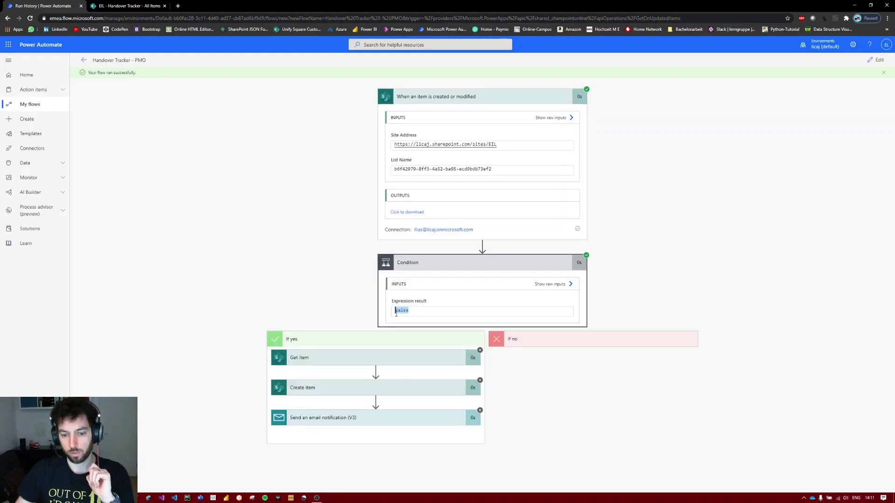
{"action": "double_click", "coordinate": [397, 311]}
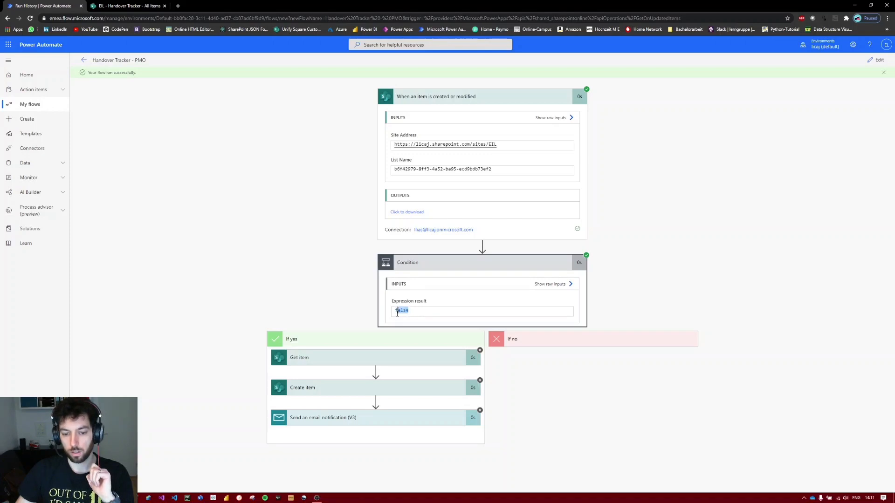
{"action": "left_click", "coordinate": [161, 5]}
{"action": "left_click", "coordinate": [54, 4]}
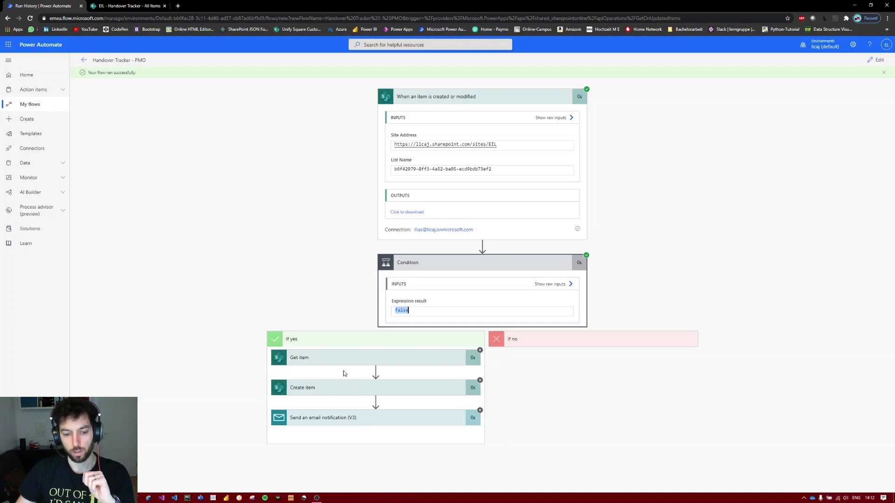
Reopen the Handover Tracker - PMO flow for editing and start another manual test run
{"action": "left_click", "coordinate": [85, 61]}
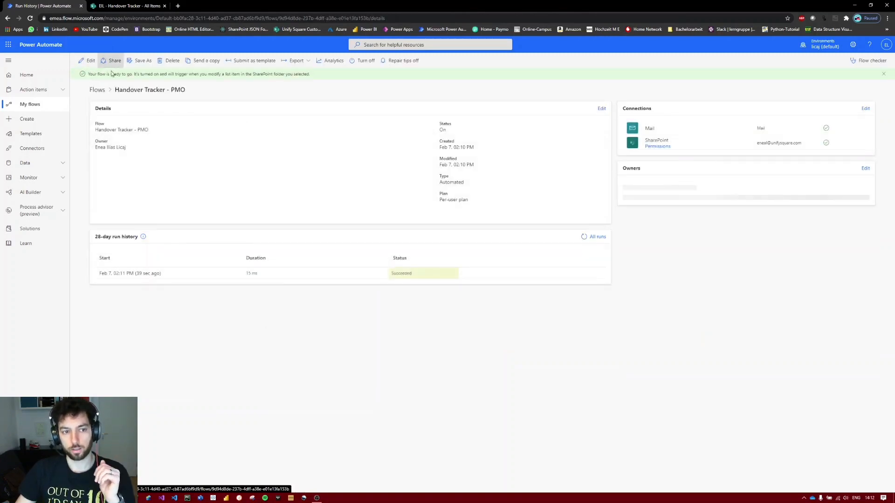
{"action": "left_click", "coordinate": [89, 61]}
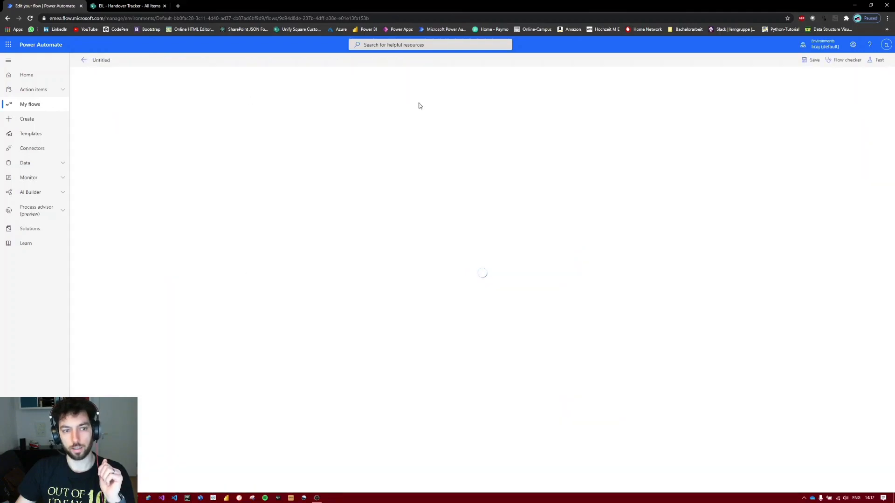
{"action": "left_click", "coordinate": [872, 61]}
{"action": "left_click", "coordinate": [809, 84]}
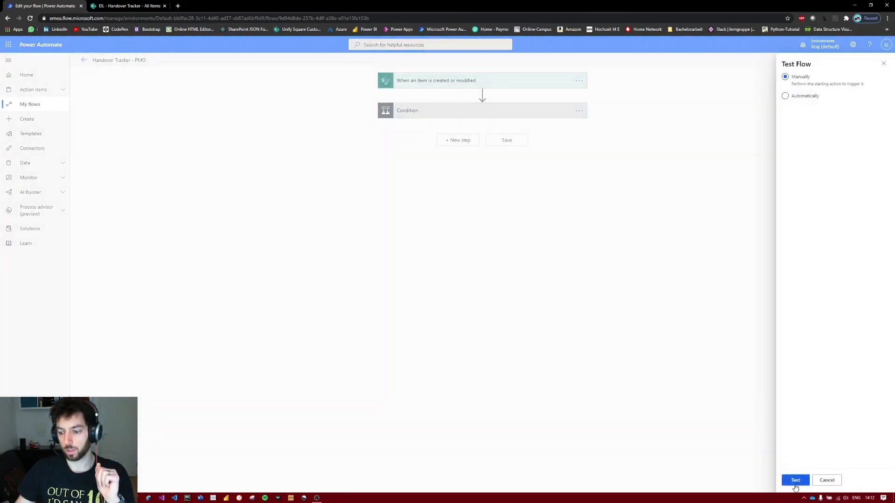
{"action": "left_click", "coordinate": [795, 482]}
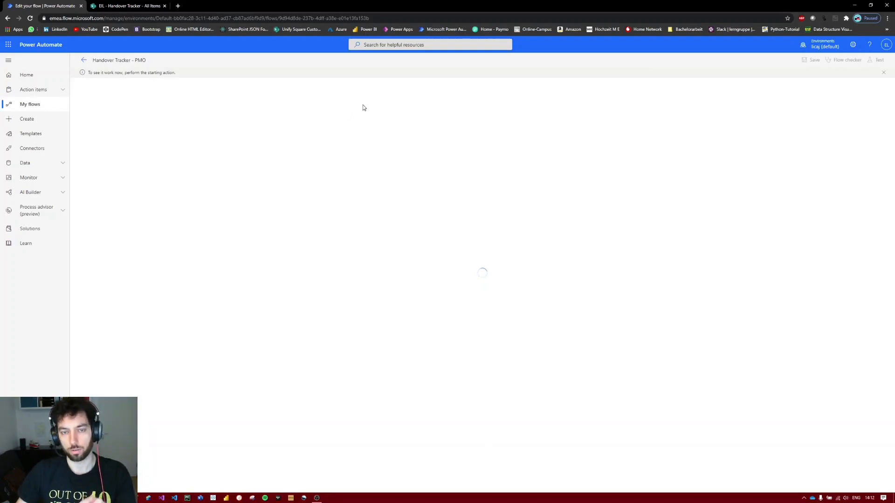
Switch to SharePoint, check the PMO list for items, and return to the Handover Tracker list
{"action": "left_click", "coordinate": [141, 5]}
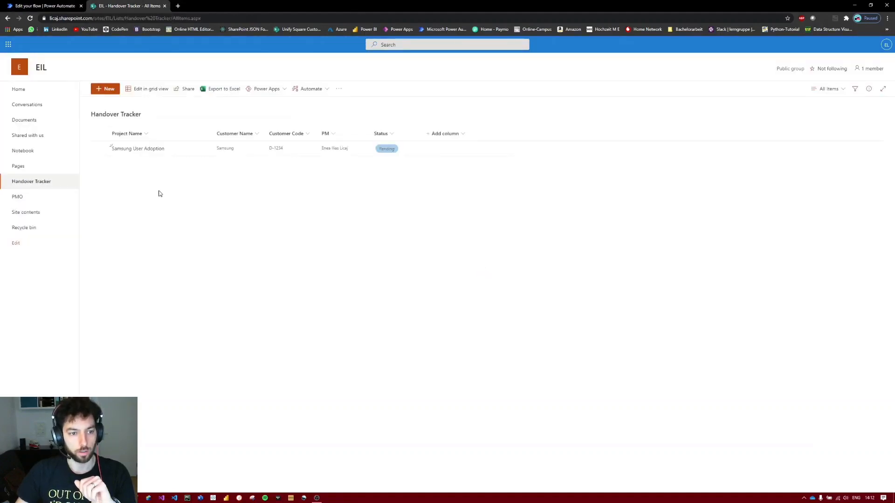
{"action": "left_click", "coordinate": [30, 201]}
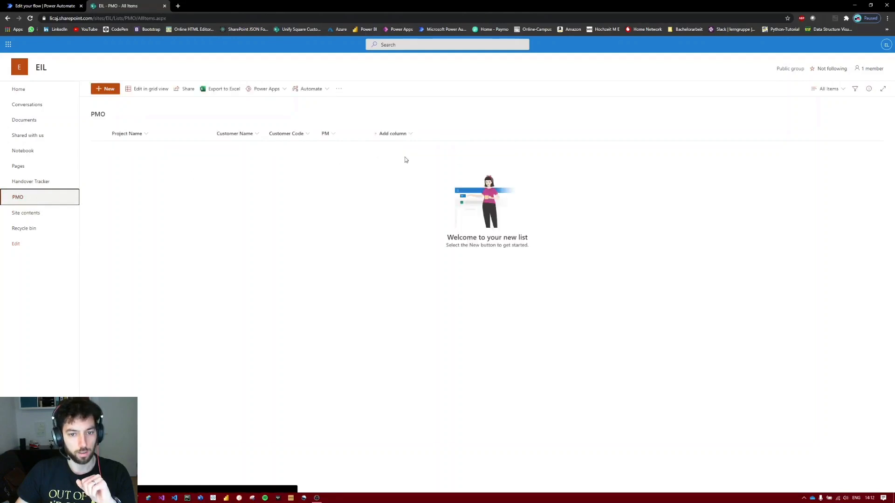
{"action": "left_click", "coordinate": [37, 187]}
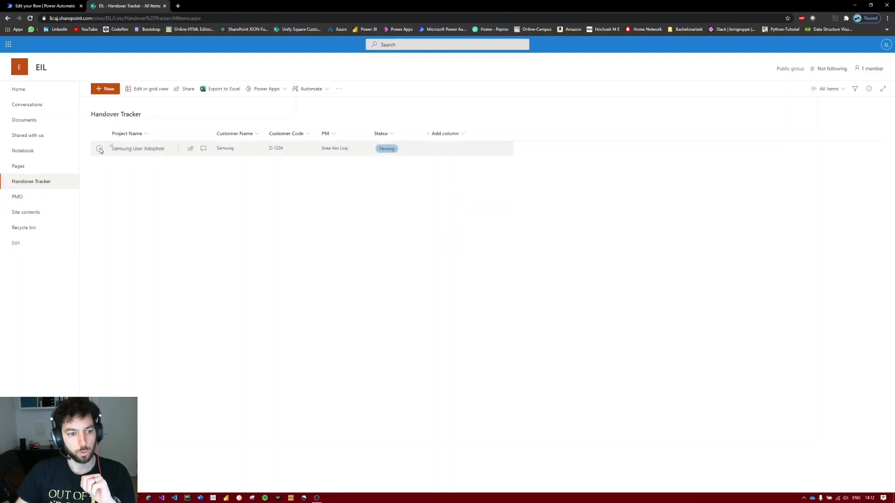
Open the Samsung User Adoption item for editing and replace the leading letter of its customer code with "S"
{"action": "left_click", "coordinate": [99, 148]}
{"action": "left_click", "coordinate": [134, 89]}
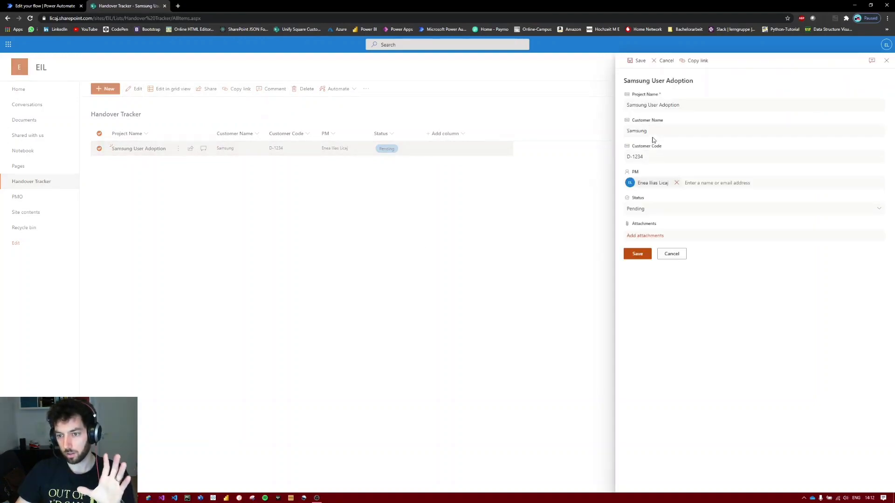
{"action": "left_click", "coordinate": [637, 156]}
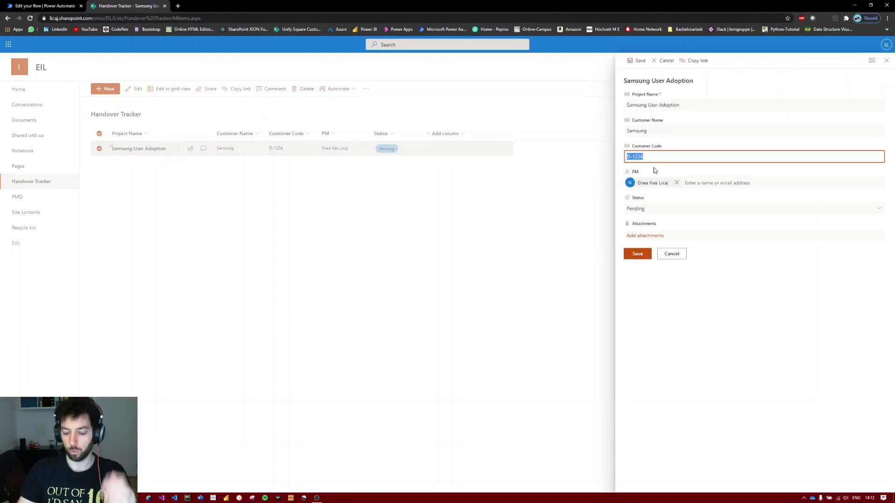
{"action": "key", "text": "Left"}
{"action": "key", "text": "Right"}
{"action": "key", "text": "Right"}
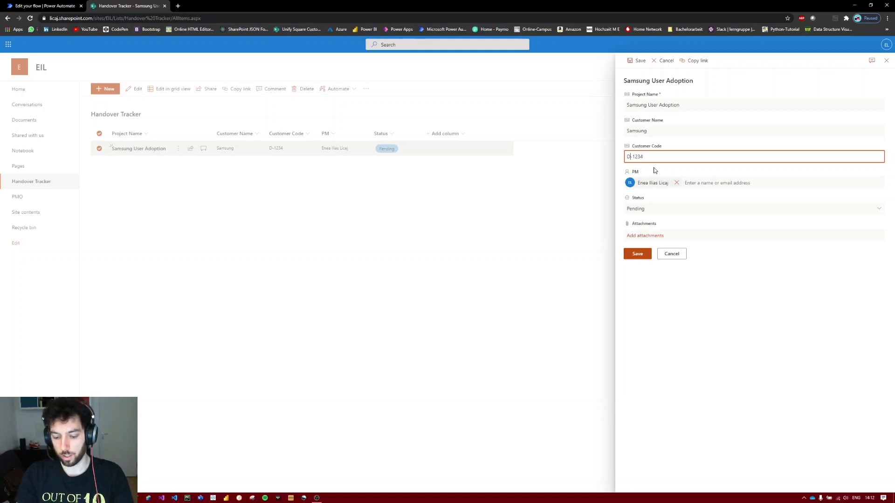
{"action": "key", "text": "BackSpace"}
{"action": "type", "text": "S"}
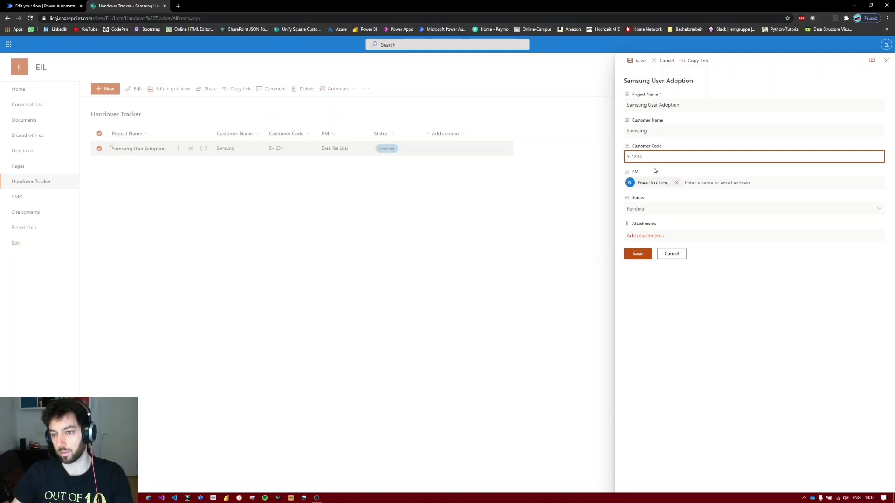
Set the Samsung User Adoption item's Status to Approved and save the item
{"action": "left_click", "coordinate": [644, 210]}
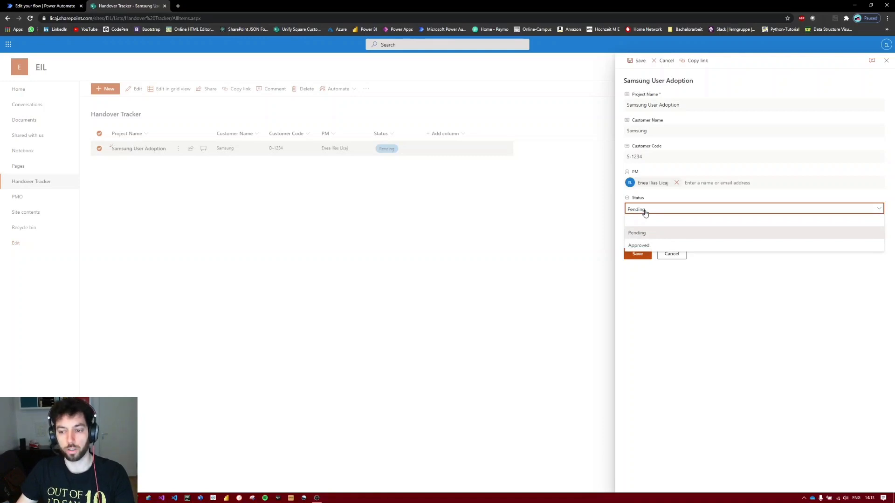
{"action": "left_click", "coordinate": [642, 246]}
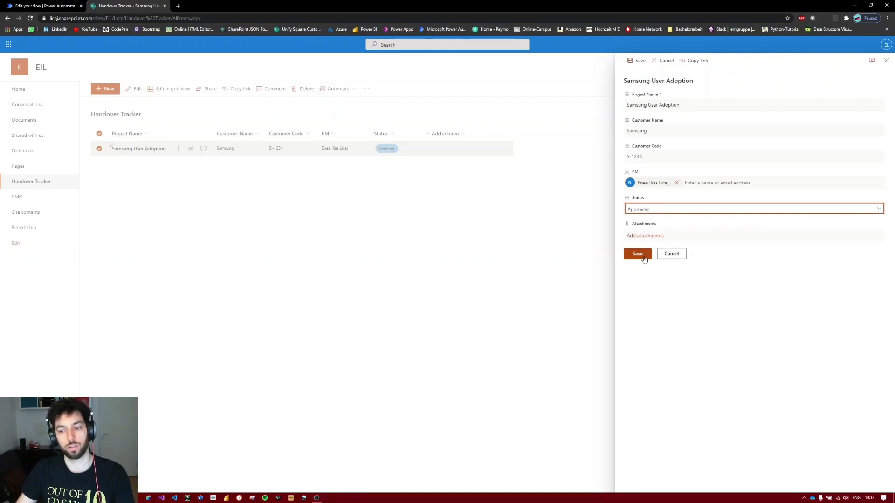
{"action": "left_click", "coordinate": [644, 257]}
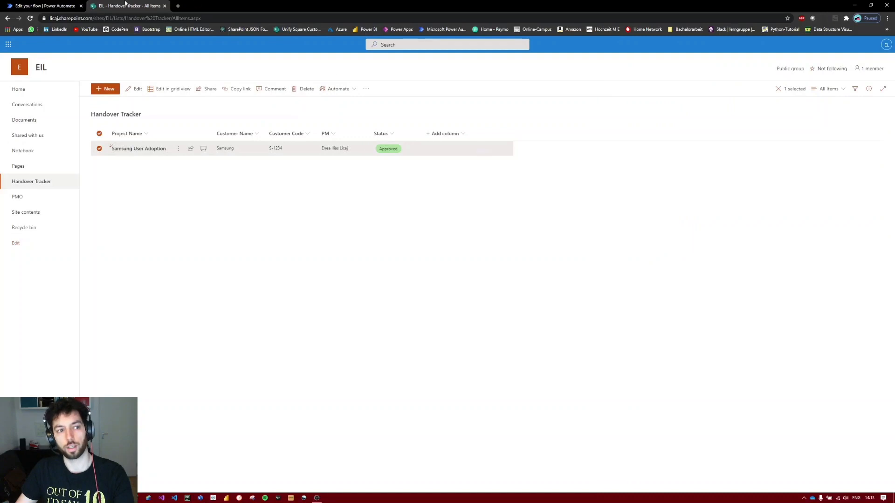
Switch to the flow run in Power Automate and examine the Condition result and the details of the Get item and Create item actions
{"action": "left_click", "coordinate": [51, 5]}
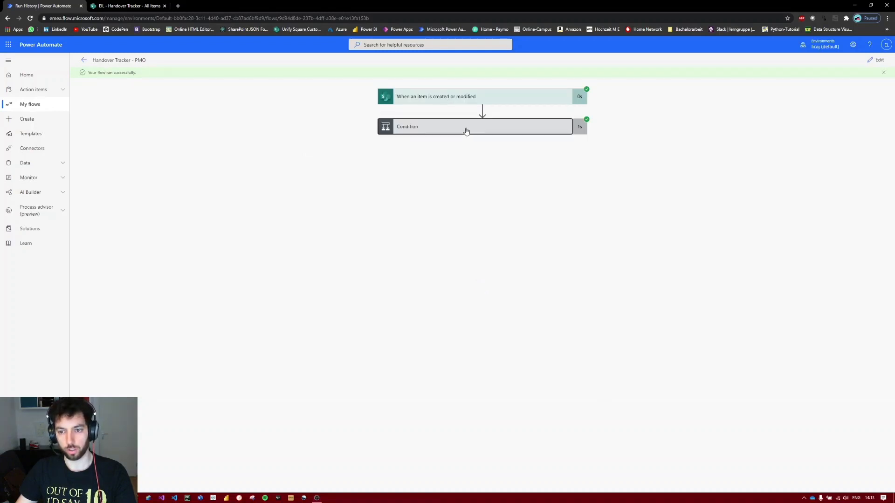
{"action": "left_click", "coordinate": [466, 131]}
{"action": "double_click", "coordinate": [397, 175]}
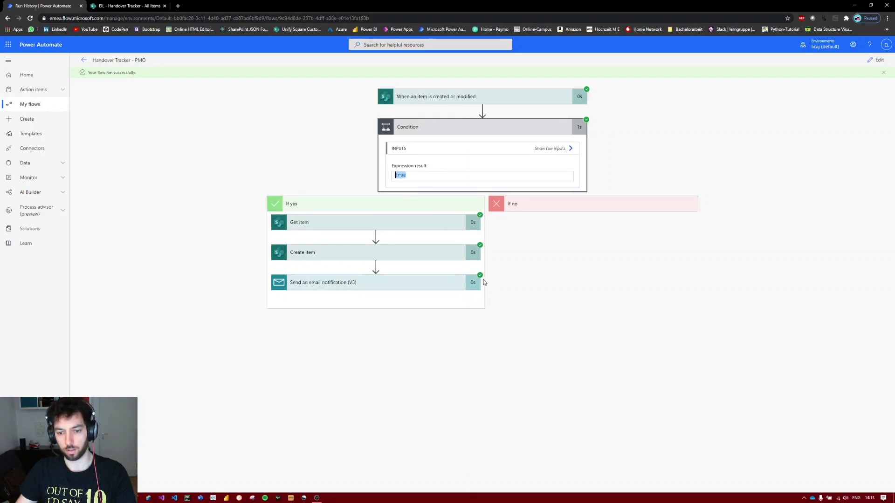
{"action": "left_click", "coordinate": [400, 228]}
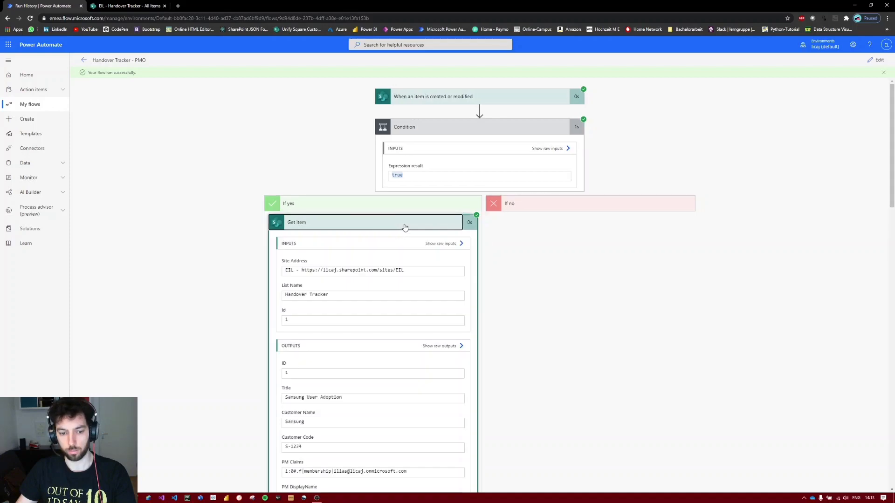
{"action": "left_click", "coordinate": [373, 223]}
{"action": "left_click", "coordinate": [313, 254]}
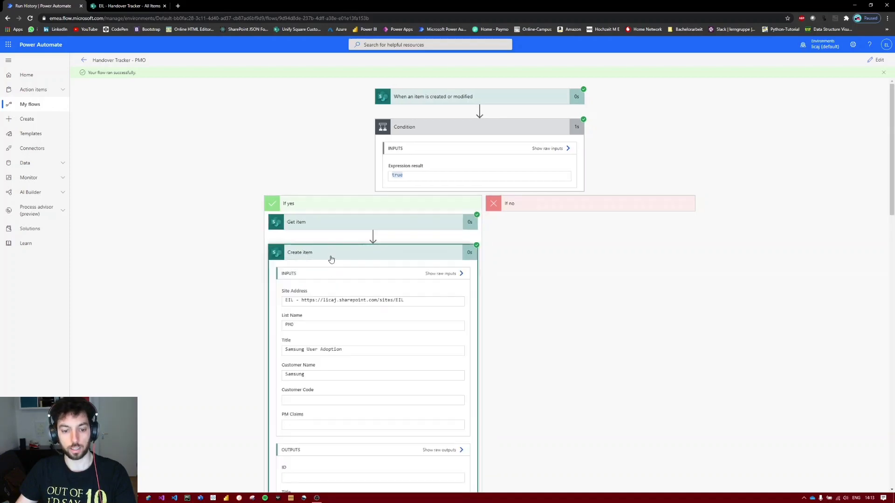
{"action": "double_click", "coordinate": [289, 325]}
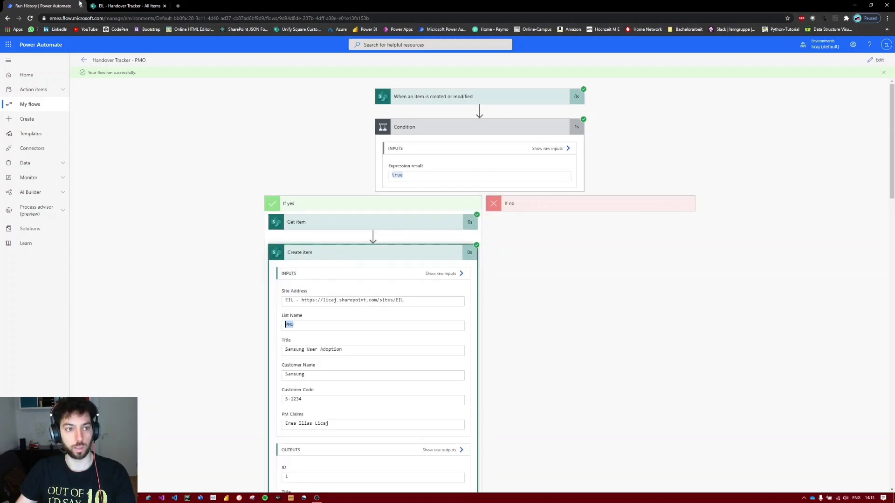
Check the PMO list in SharePoint for the Samsung User Adoption item, and return to the flow run in Power Automate
{"action": "left_click", "coordinate": [104, 6]}
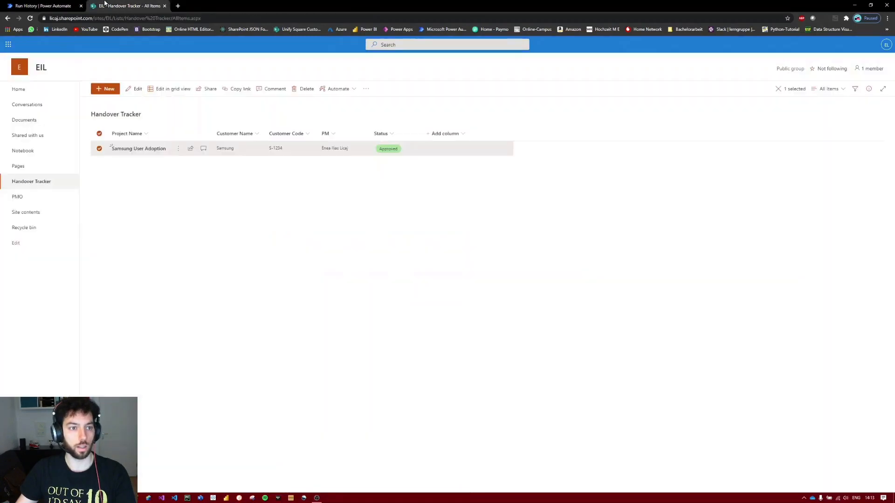
{"action": "left_click", "coordinate": [20, 199]}
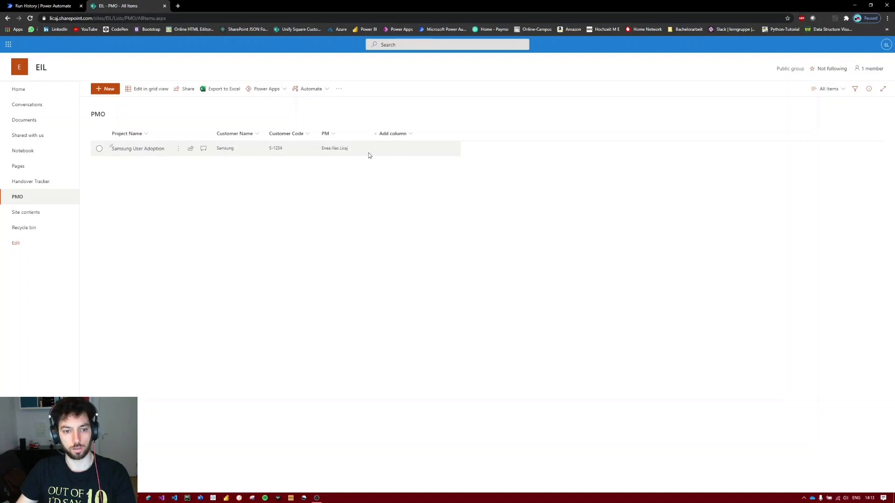
{"action": "left_click", "coordinate": [44, 5]}
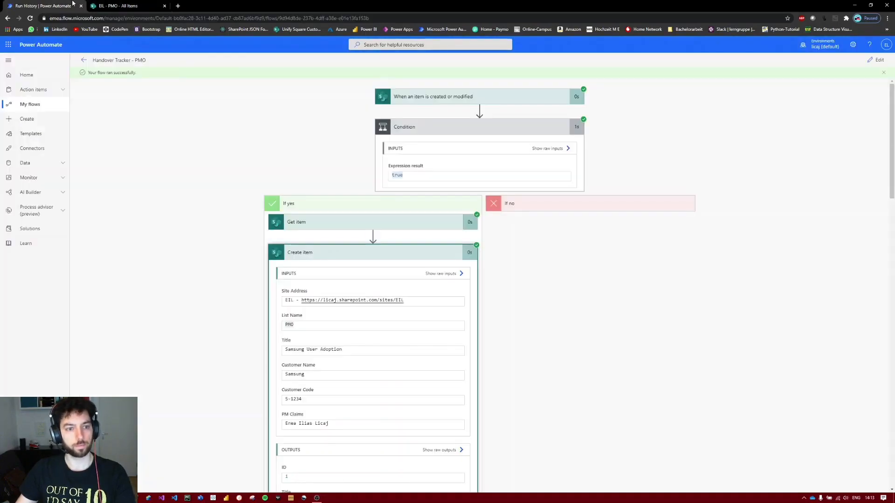
Expand the Send an email notification (V3) action in the flow run and check the email's recipient and subject
{"action": "scroll", "coordinate": [336, 253], "scroll_direction": "down", "scroll_amount": 10}
{"action": "scroll", "coordinate": [336, 253], "scroll_direction": "down", "scroll_amount": 6}
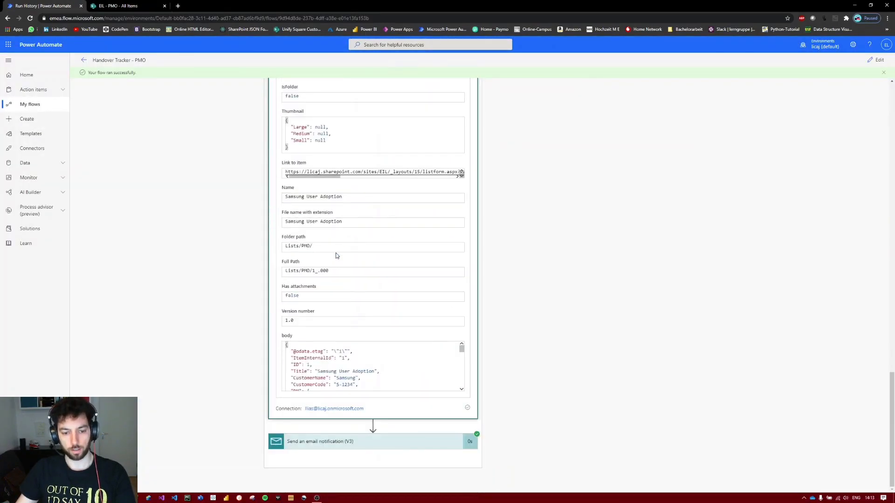
{"action": "left_click", "coordinate": [360, 441]}
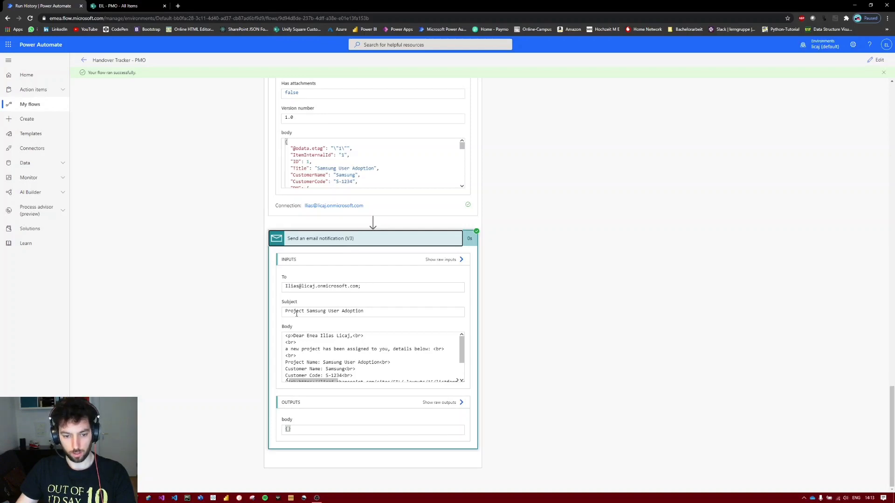
{"action": "left_click_drag", "start_coordinate": [364, 311], "coordinate": [307, 311]}
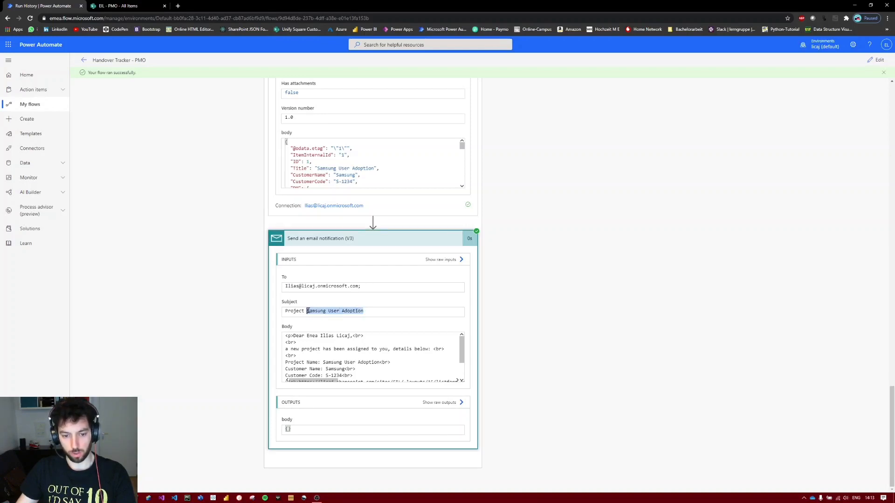
Check the greeting, project name and customer details in the notification email's body, and open its link to the PMO item
{"action": "left_click", "coordinate": [307, 336]}
{"action": "left_click_drag", "start_coordinate": [307, 335], "coordinate": [351, 336]}
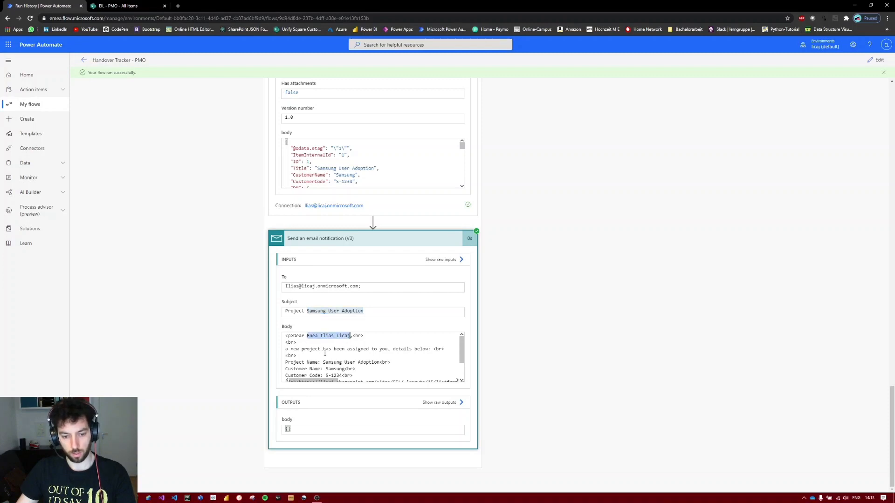
{"action": "left_click", "coordinate": [315, 349]}
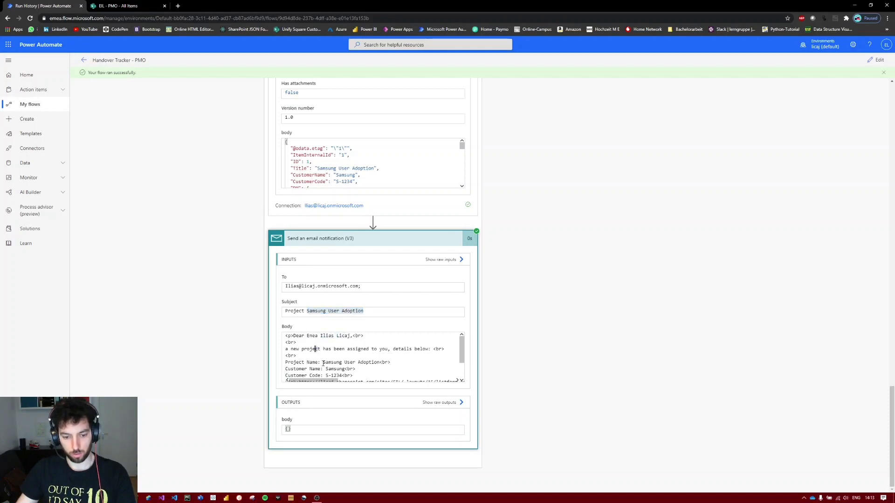
{"action": "left_click_drag", "start_coordinate": [323, 362], "coordinate": [355, 362]}
{"action": "scroll", "coordinate": [459, 346], "scroll_direction": "down", "scroll_amount": 2}
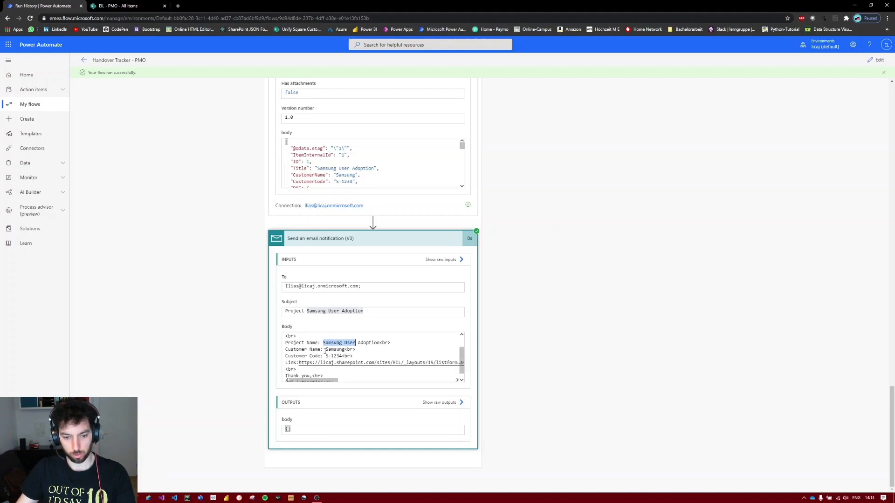
{"action": "left_click_drag", "start_coordinate": [325, 349], "coordinate": [343, 350]}
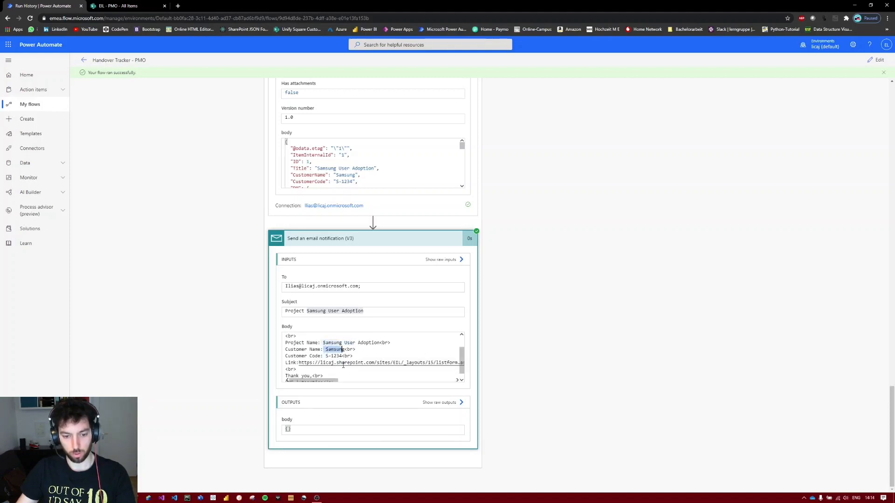
{"action": "left_click", "coordinate": [398, 364]}
{"action": "left_click", "coordinate": [217, 5]}
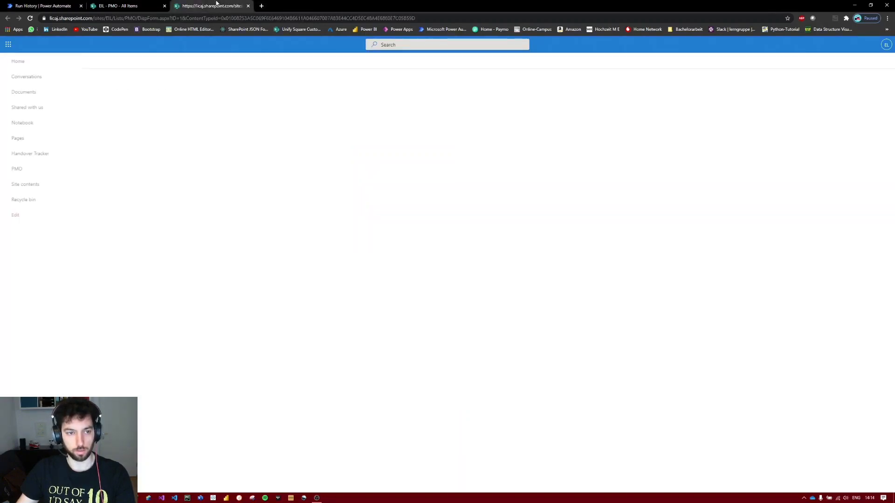